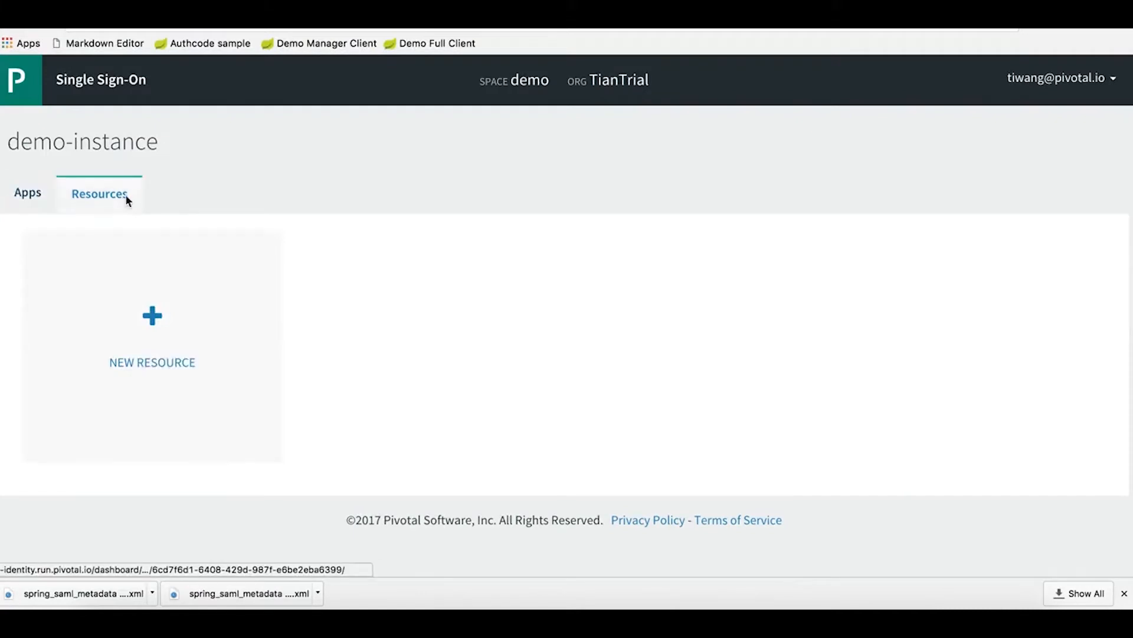
- Open demo-instance's Single Sign-On dashboard and search the Google provider's users
click(39, 193)
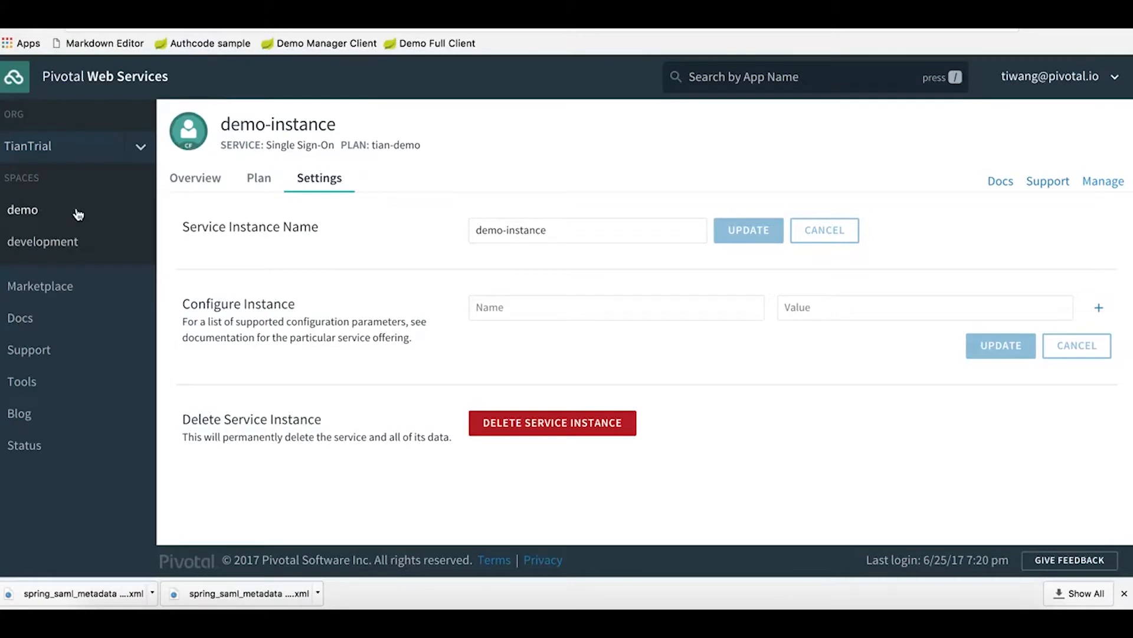
click(75, 211)
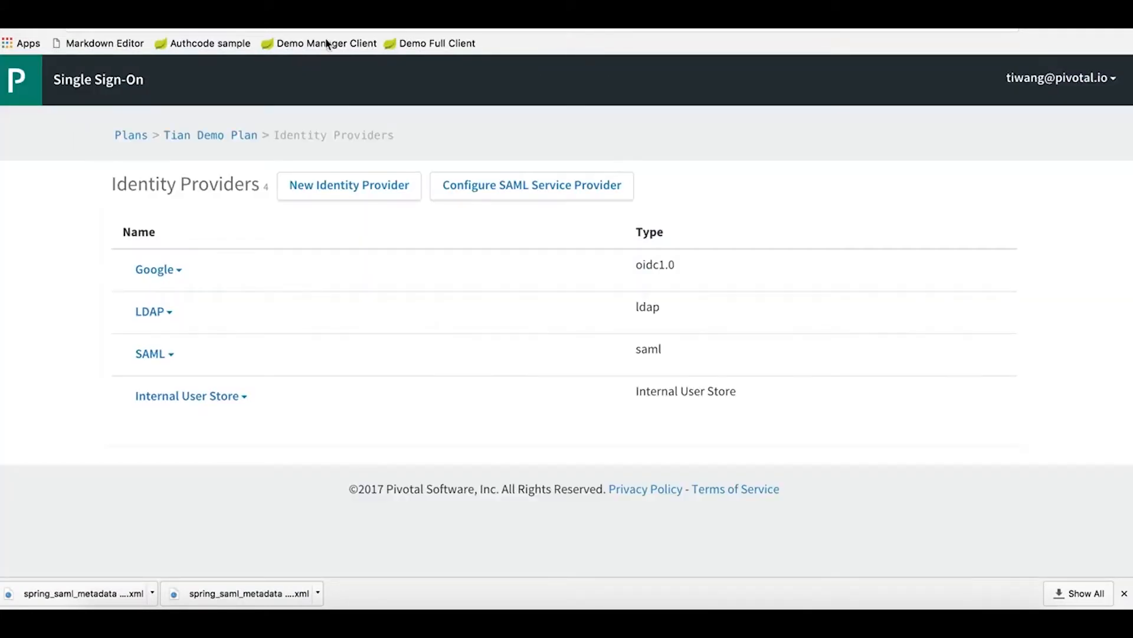
click(165, 271)
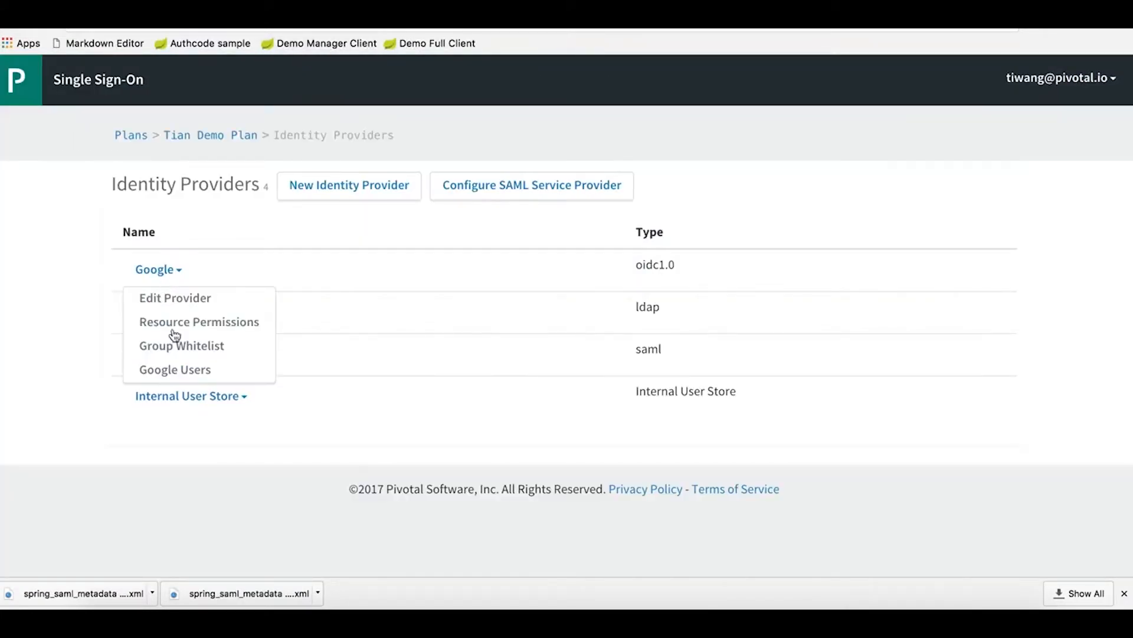
click(212, 367)
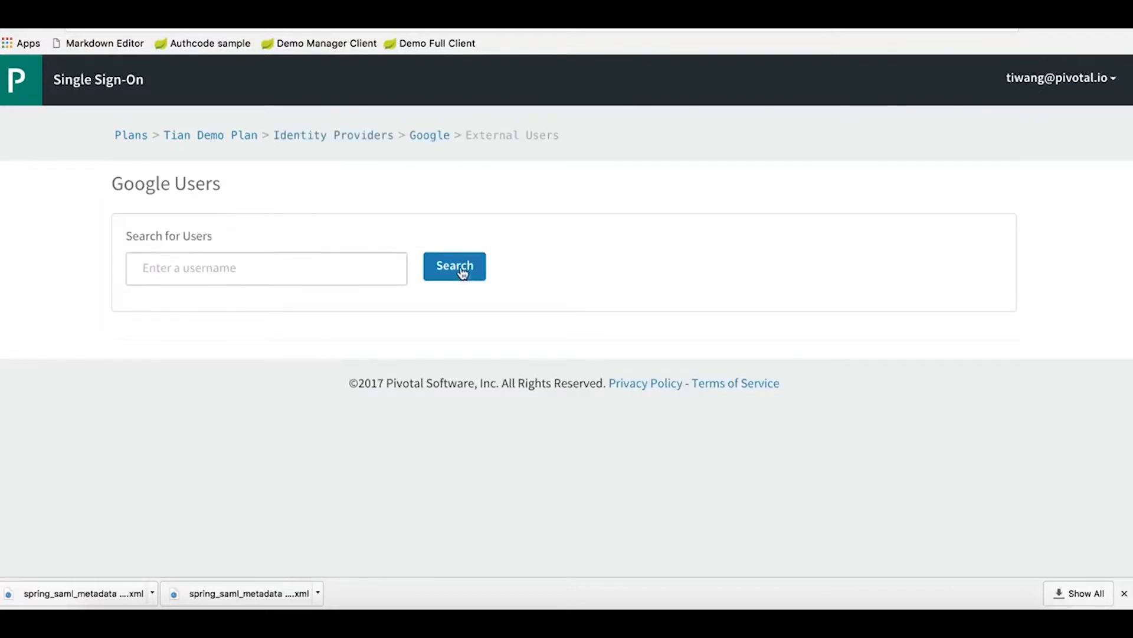
click(461, 266)
click(372, 136)
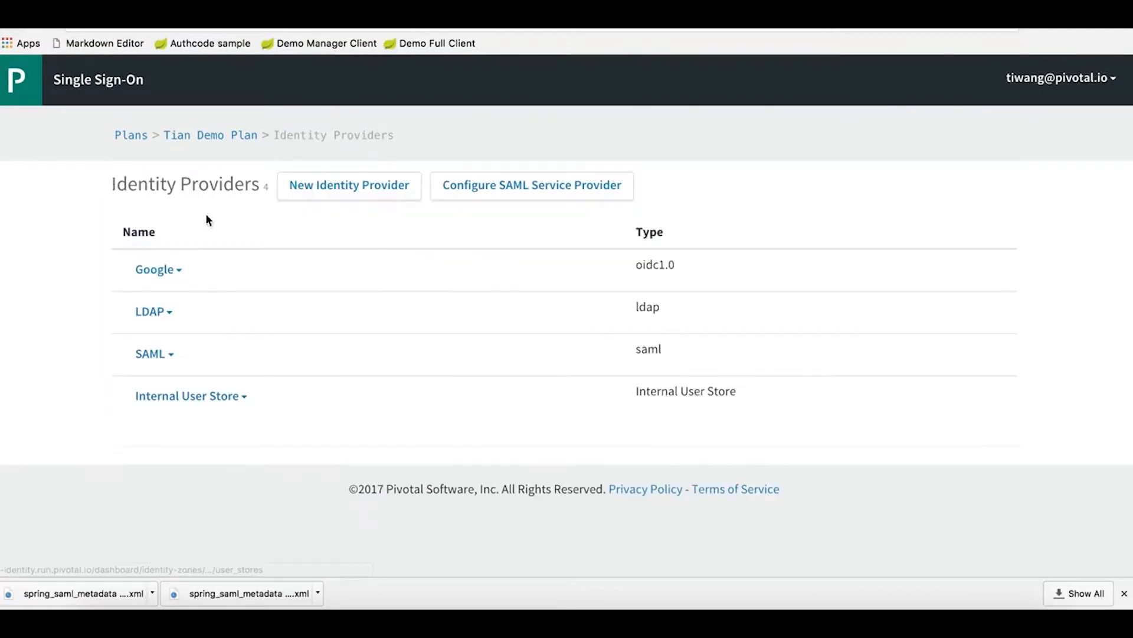
- Review the Google provider's OpenID settings and cancel without saving
click(176, 272)
click(177, 298)
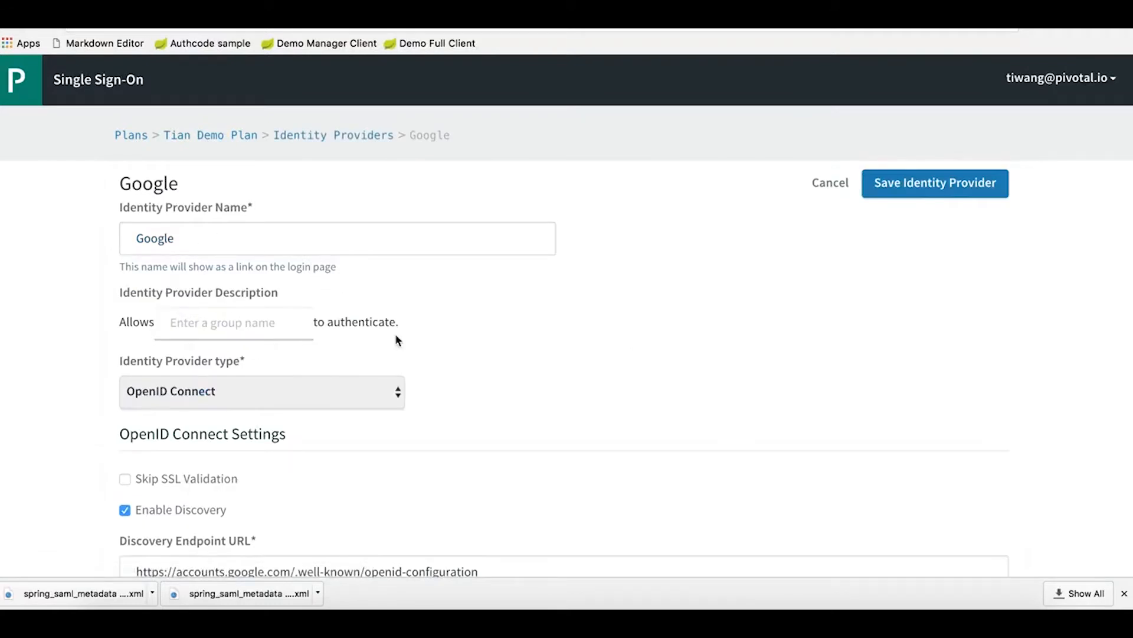
scroll(395, 336, down, 8)
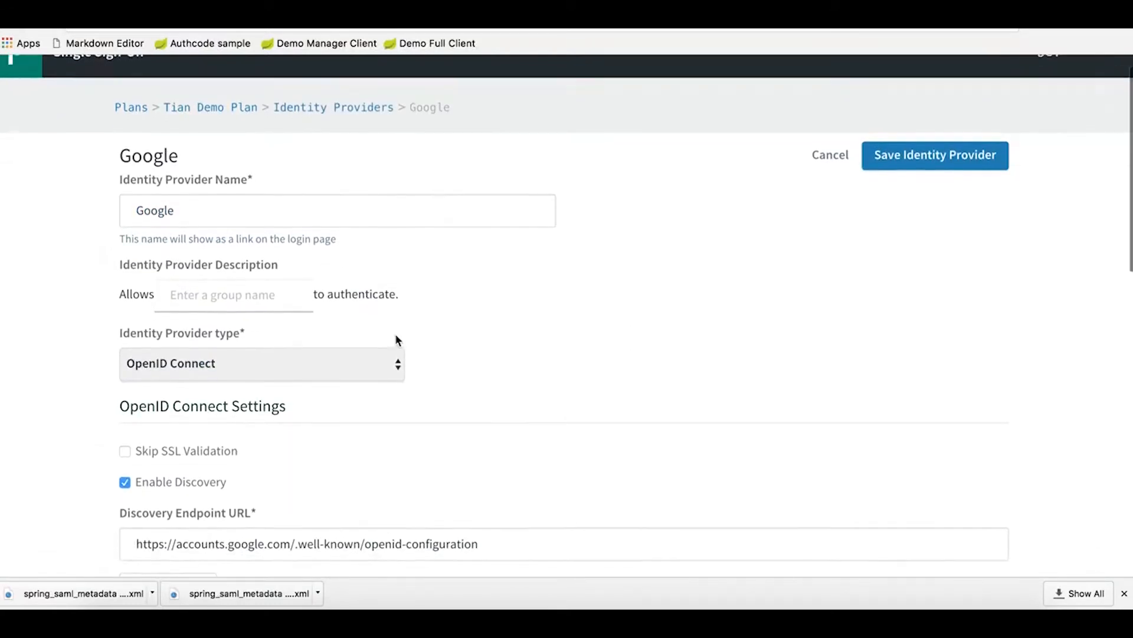
scroll(395, 334, down, 4)
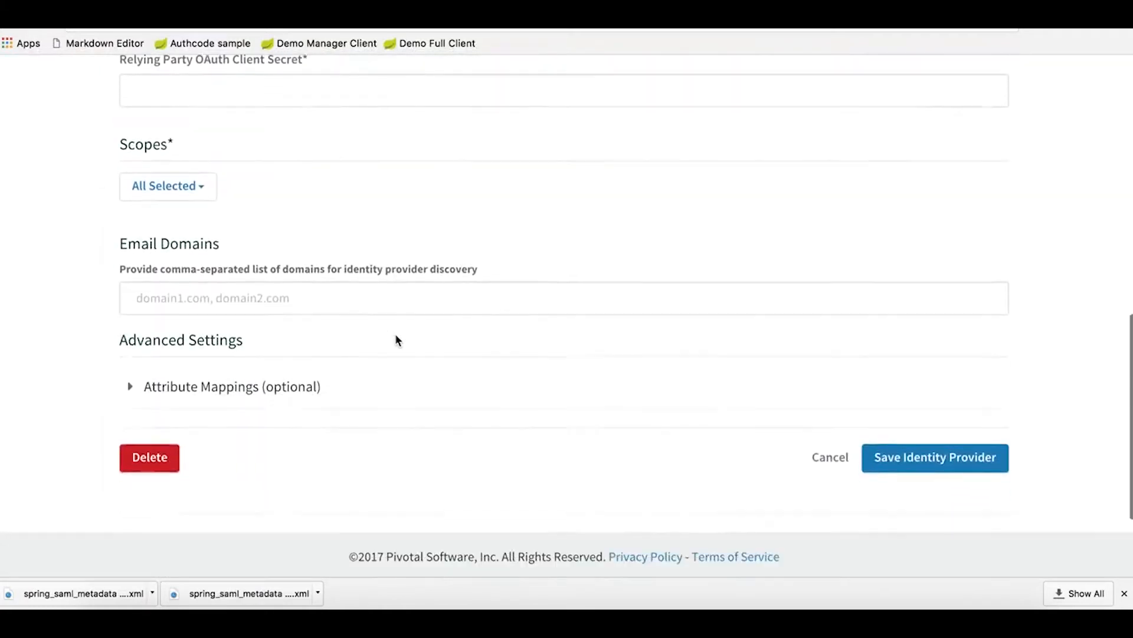
click(831, 419)
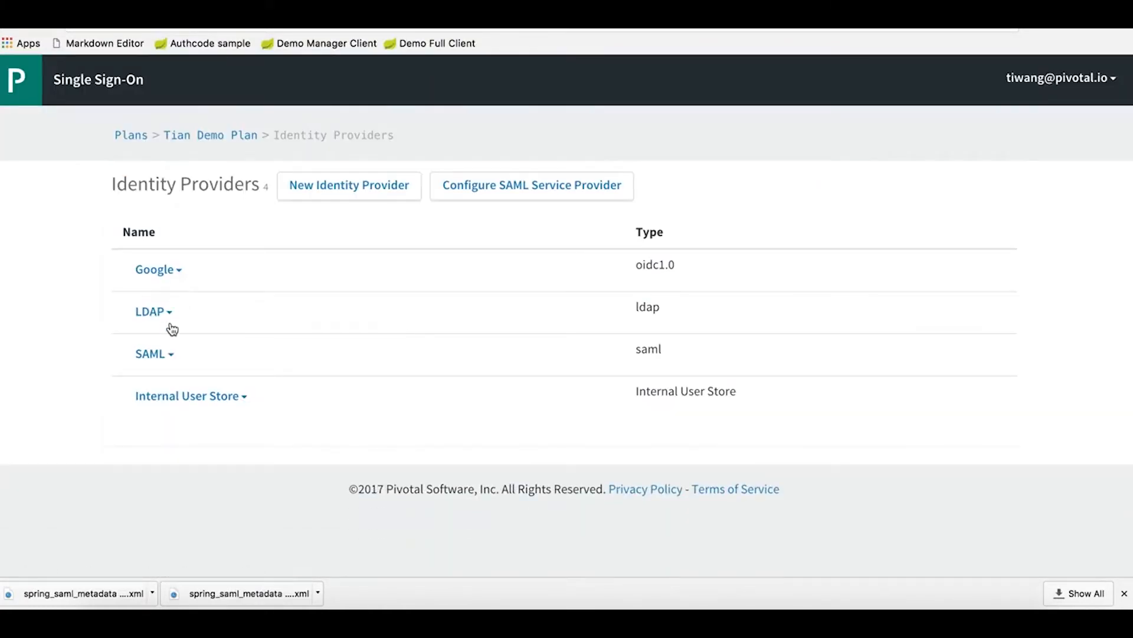
click(156, 355)
click(168, 384)
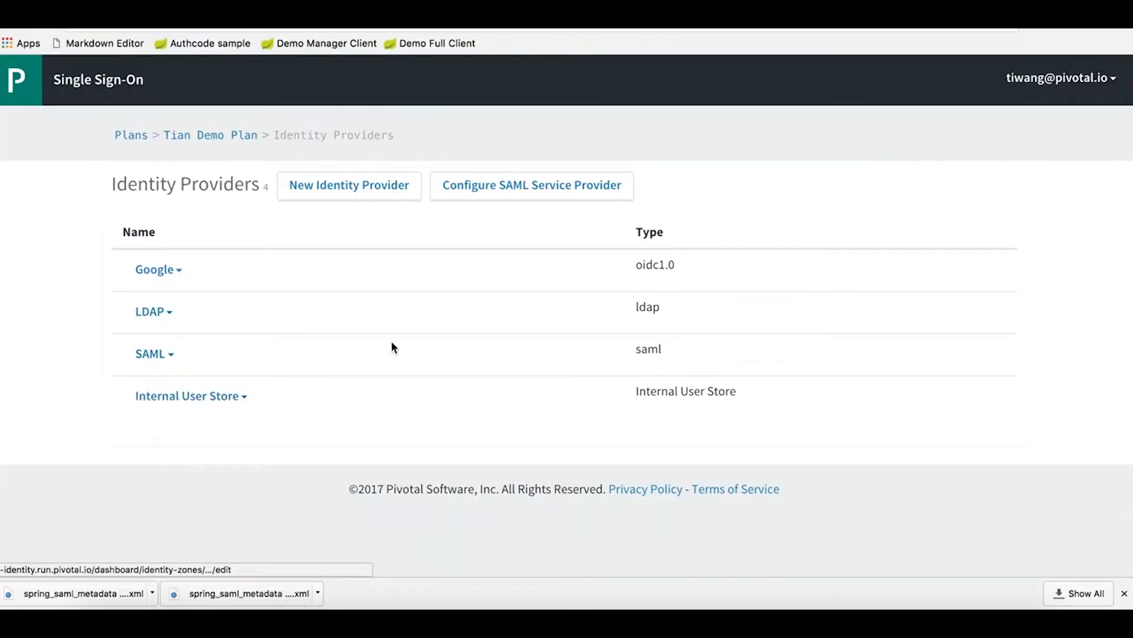
scroll(412, 363, down, 6)
scroll(413, 363, down, 6)
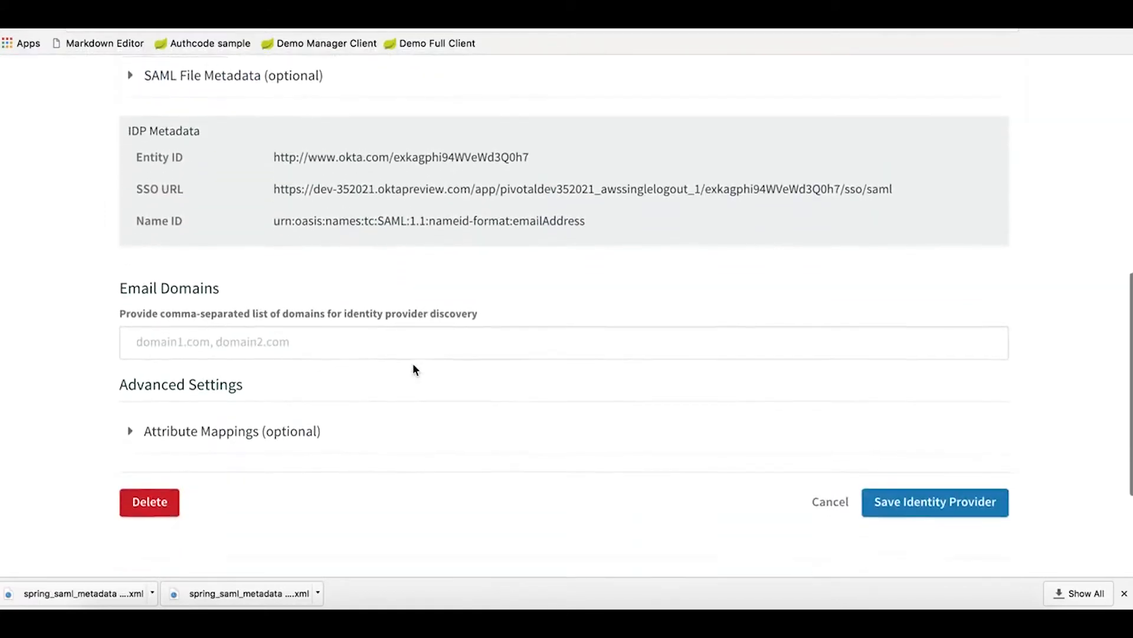
click(267, 250)
scroll(363, 341, down, 1)
scroll(363, 341, down, 4)
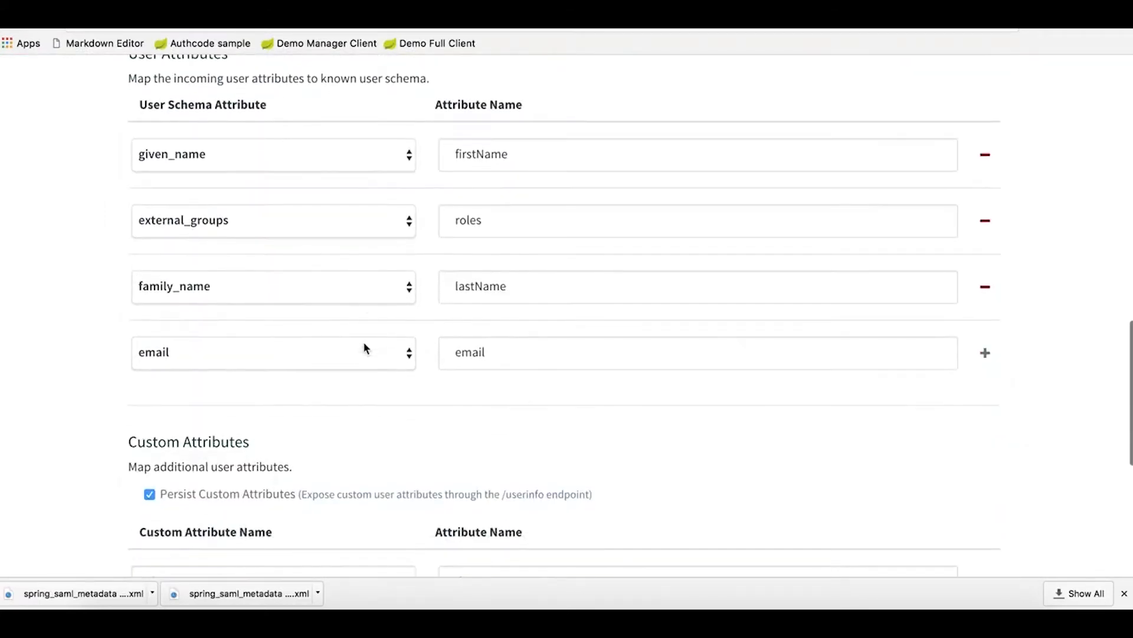
scroll(476, 357, down, 3)
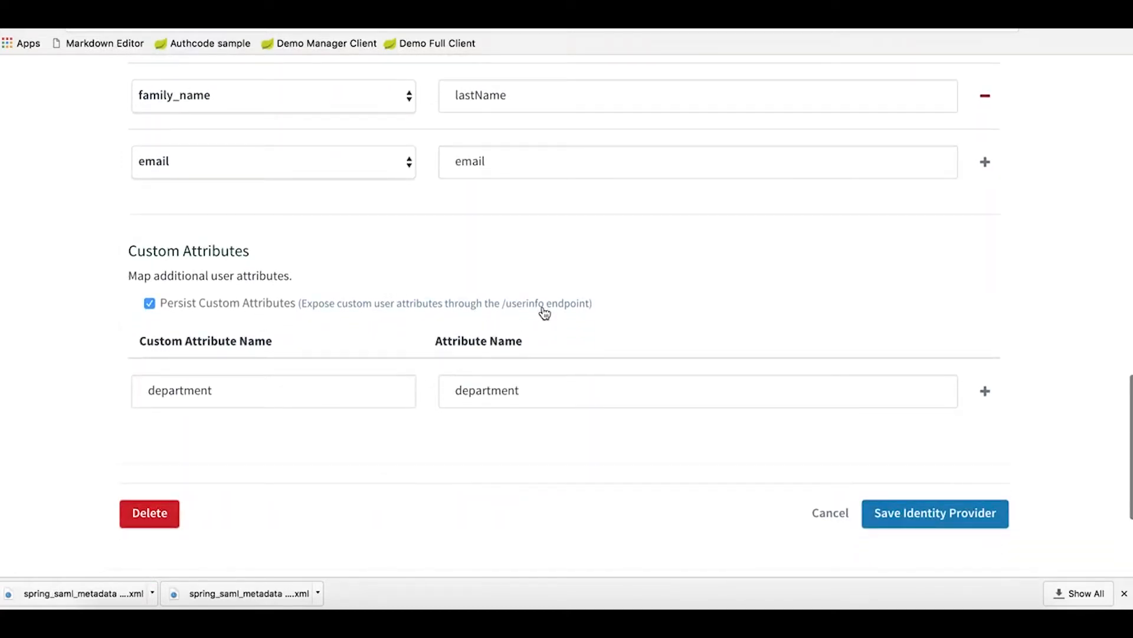
click(838, 517)
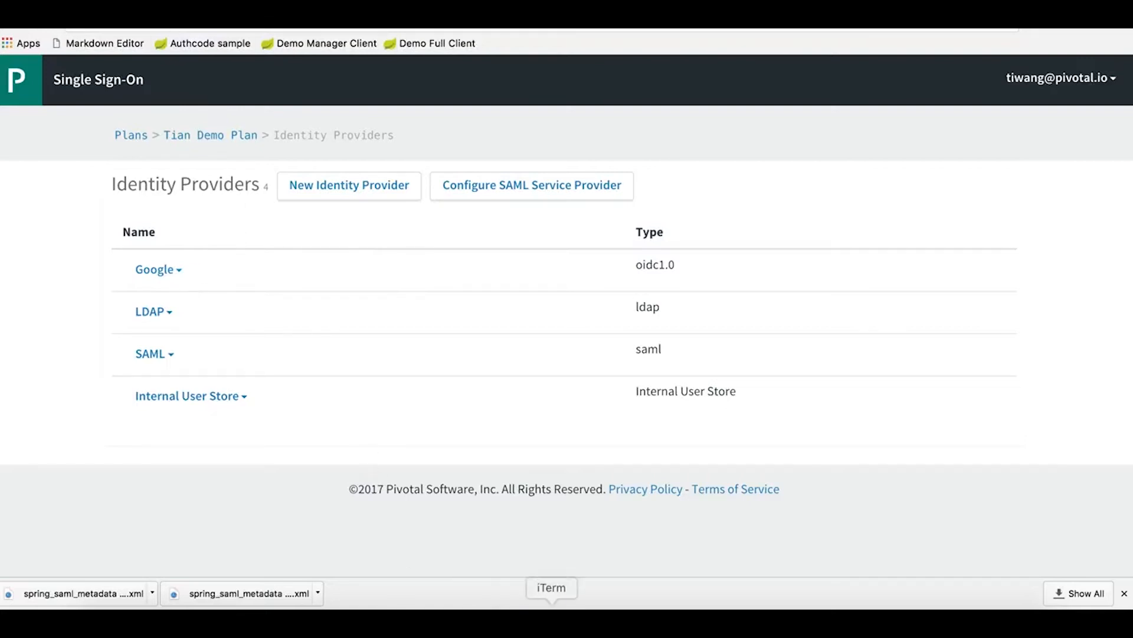
- Review the authcode sample's manifest.yml and deploy it with cf push
click(551, 614)
text(cat manifest.yml)
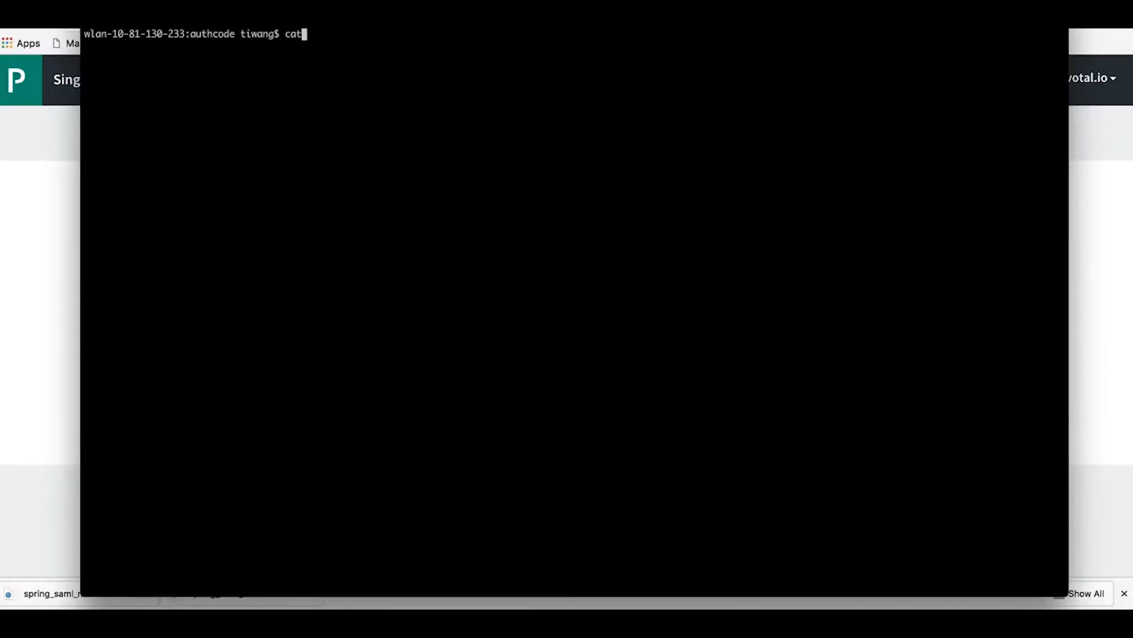
key(Return)
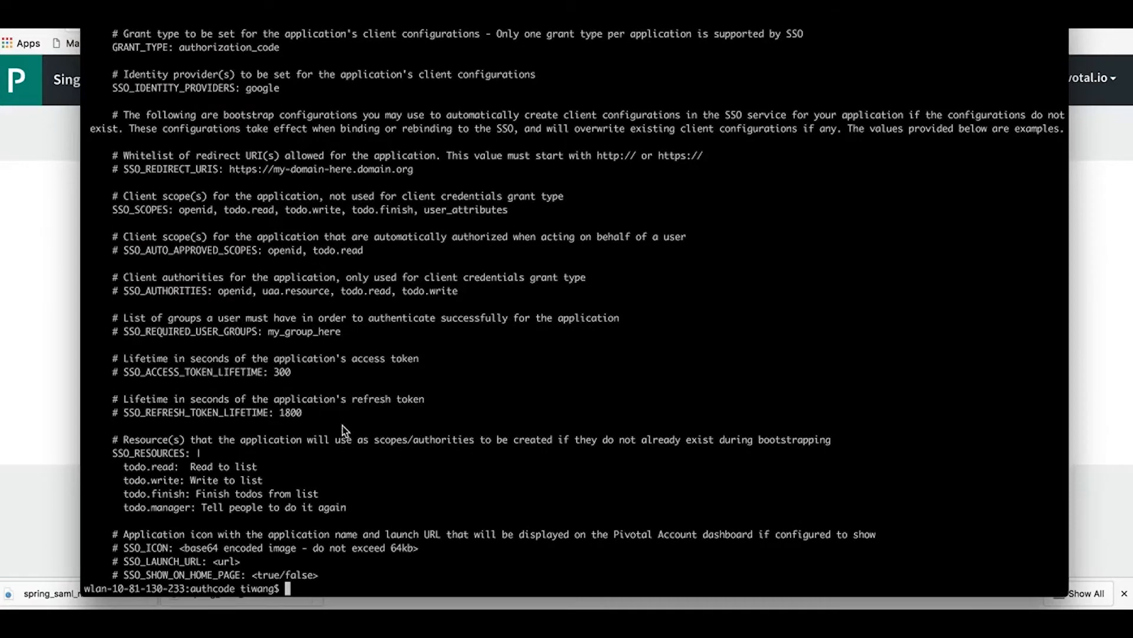
scroll(343, 426, up, 10)
scroll(338, 424, down, 5)
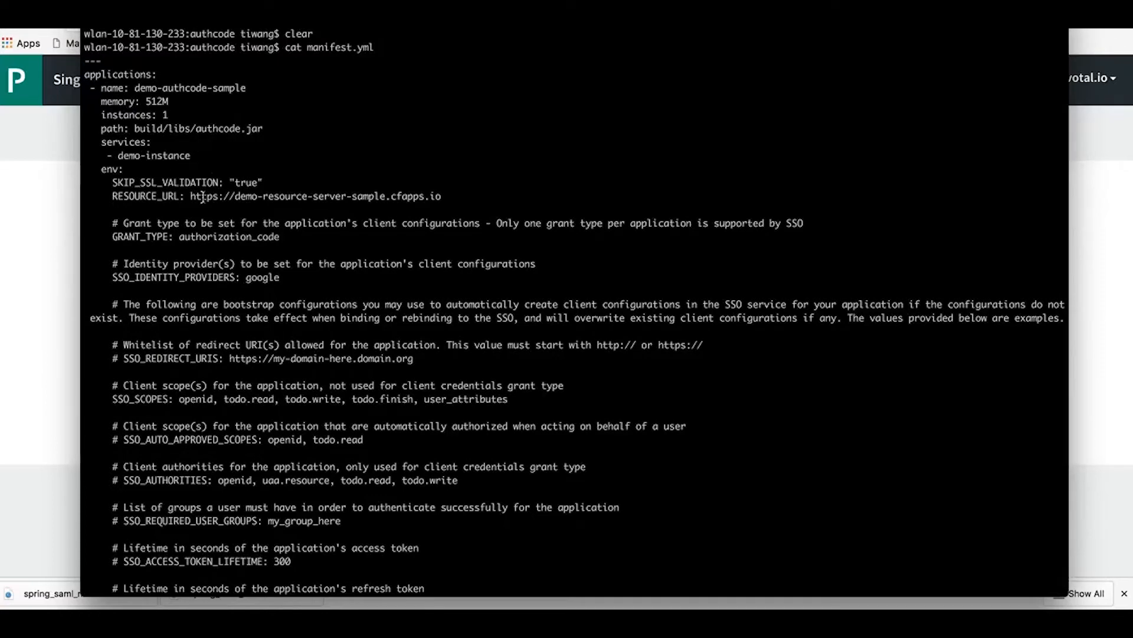
scroll(202, 196, down, 3)
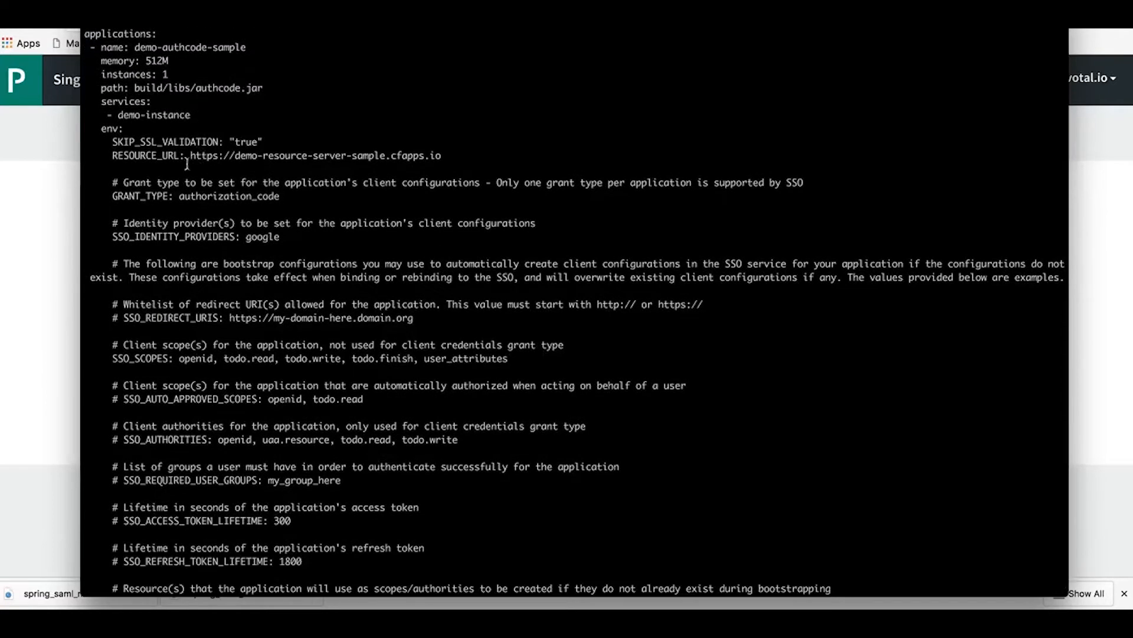
scroll(203, 181, down, 4)
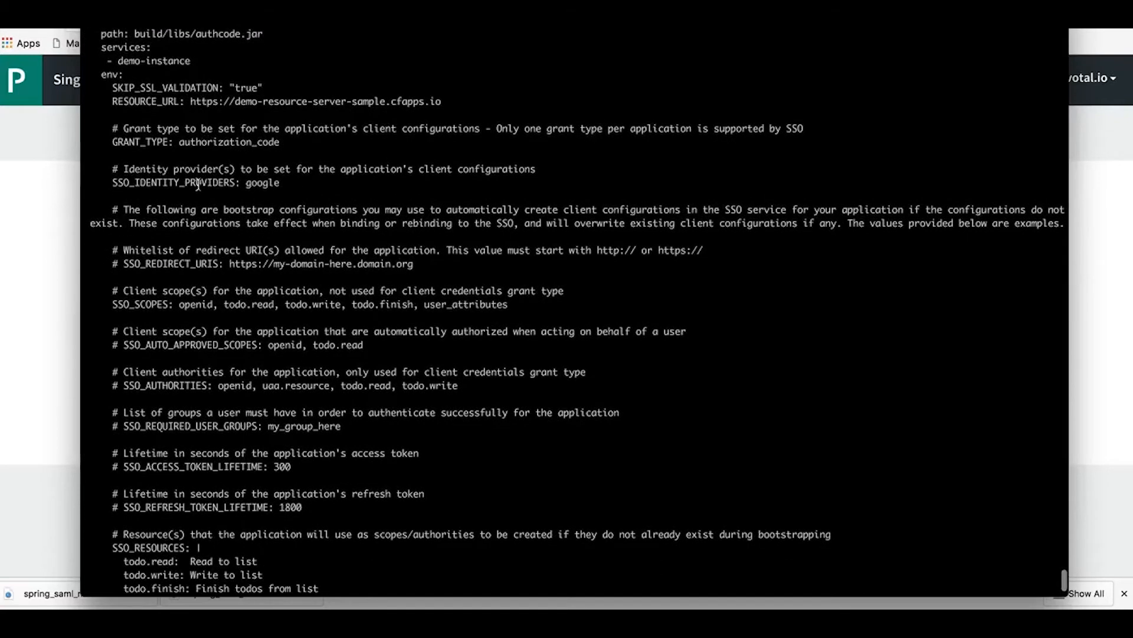
scroll(198, 184, down, 6)
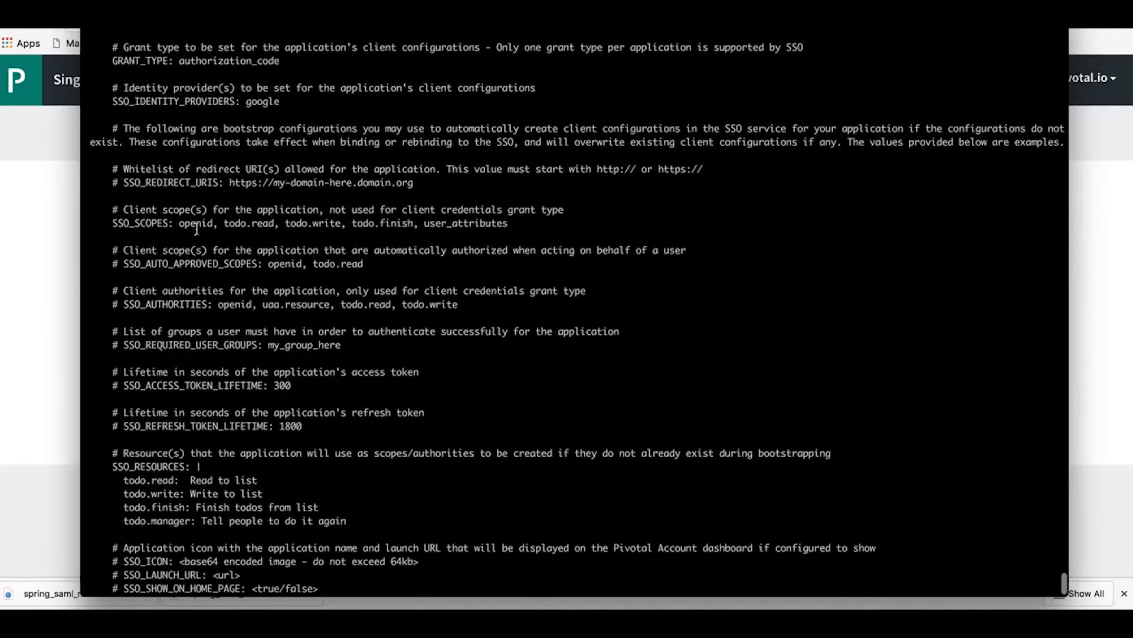
scroll(197, 227, down, 1)
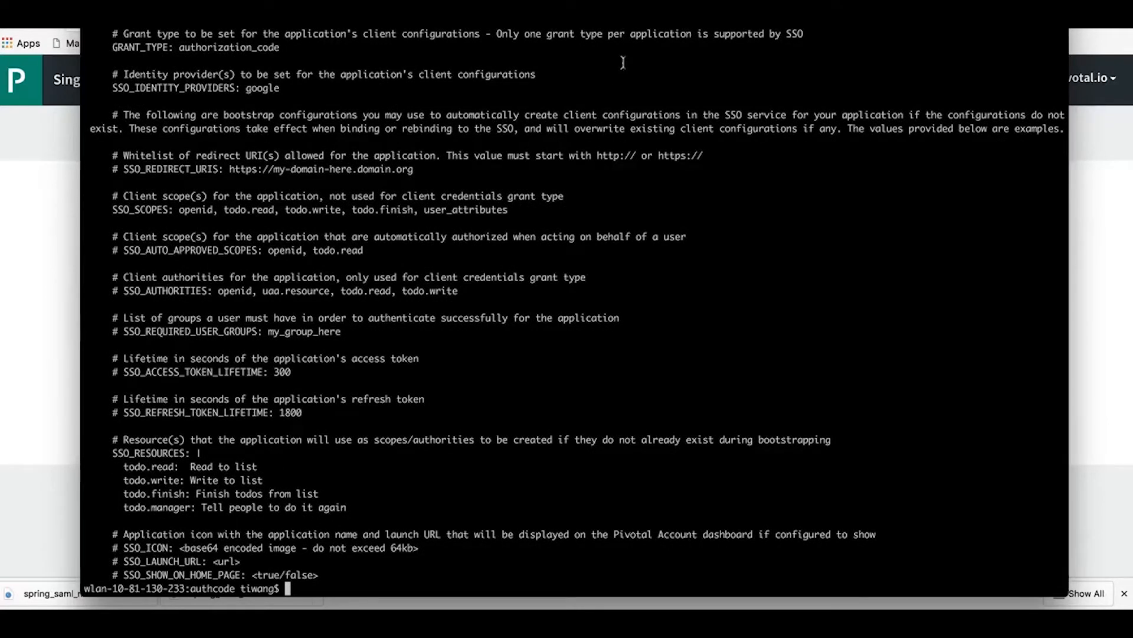
text(cf push)
key(Return)
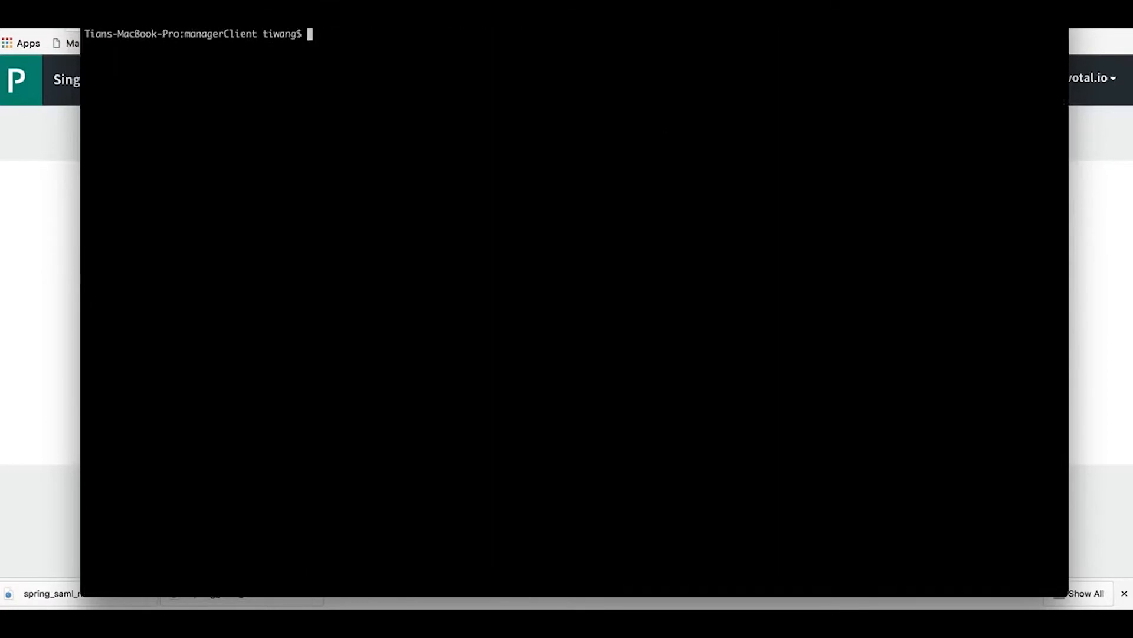
- Print the manifests of the manager and admin client apps and cf push each
text(cat manifest.yml)
key(Return)
text(cf push)
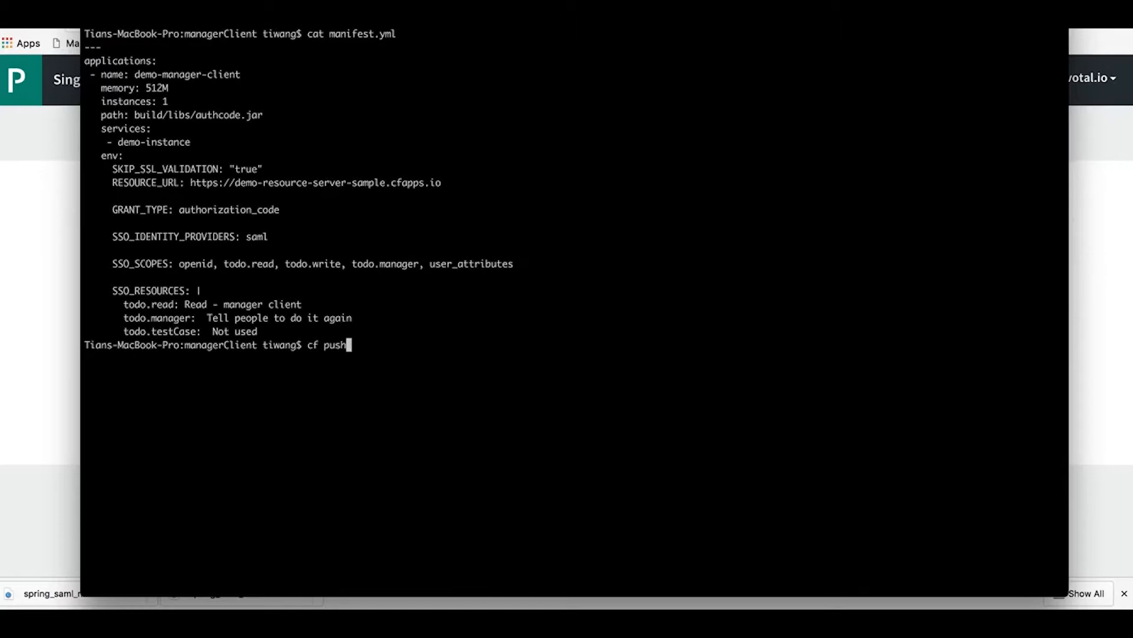
key(Return)
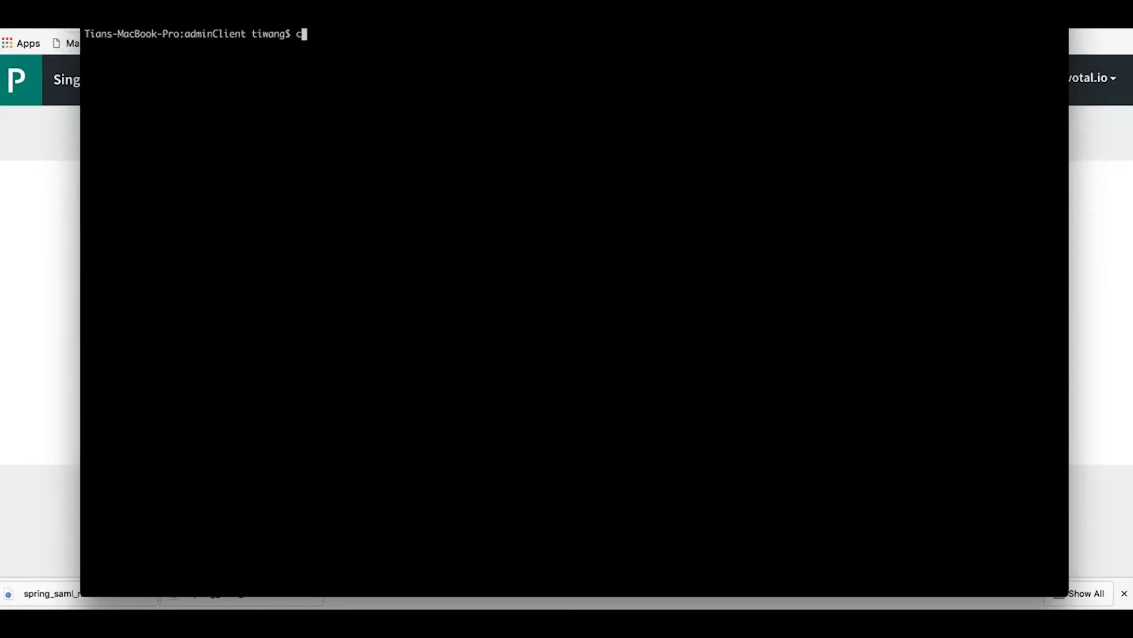
text(cat p)
key(BackSpace)
text(manifest.yml)
key(Return)
text(cf )
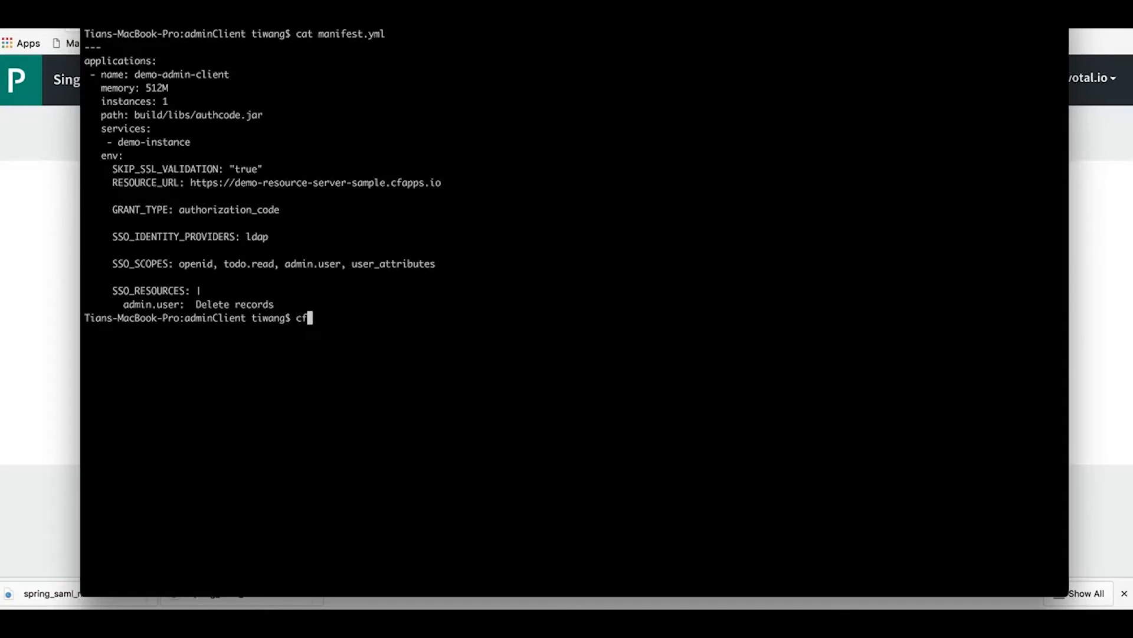
text(push)
key(Return)
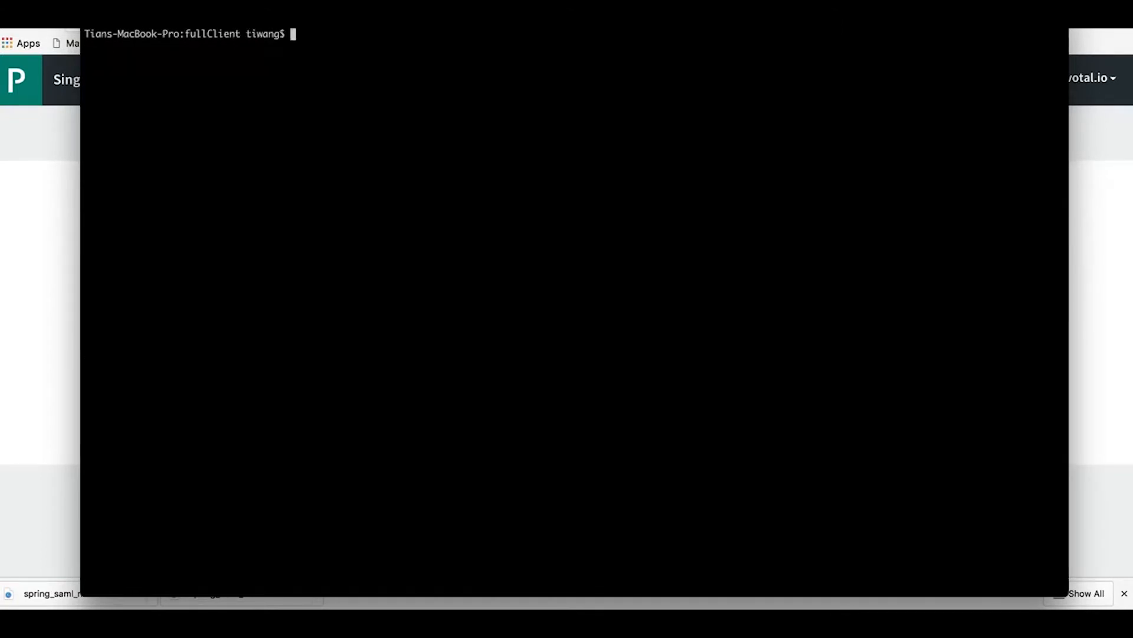
- Print the full client's manifest.yml and deploy it with cf push
text(cat manifest.yml)
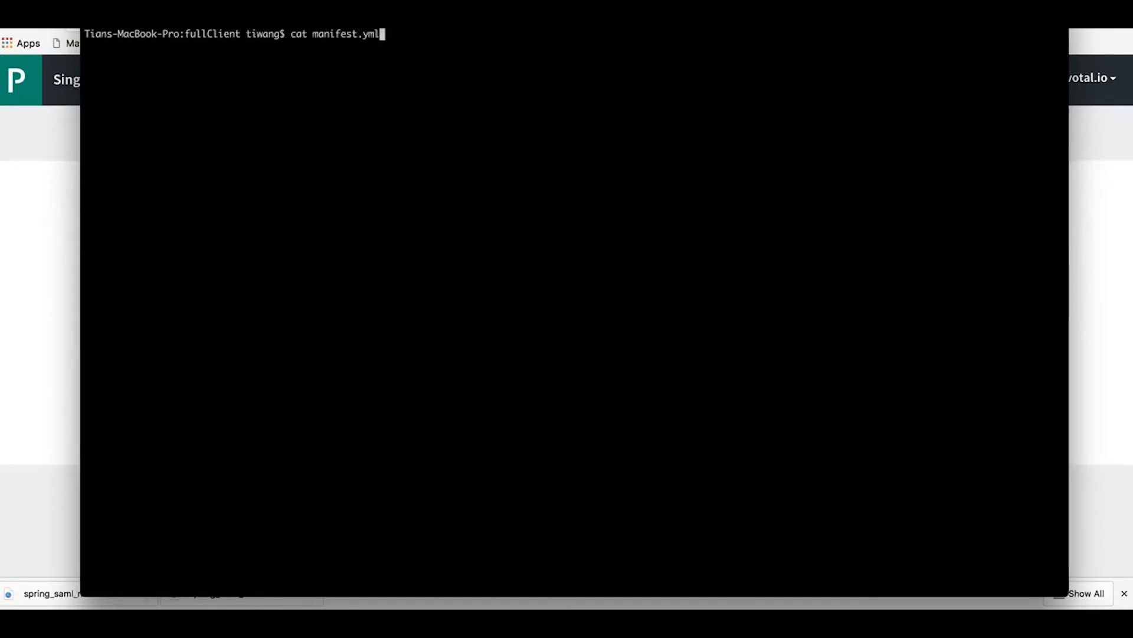
key(Return)
text(cf p)
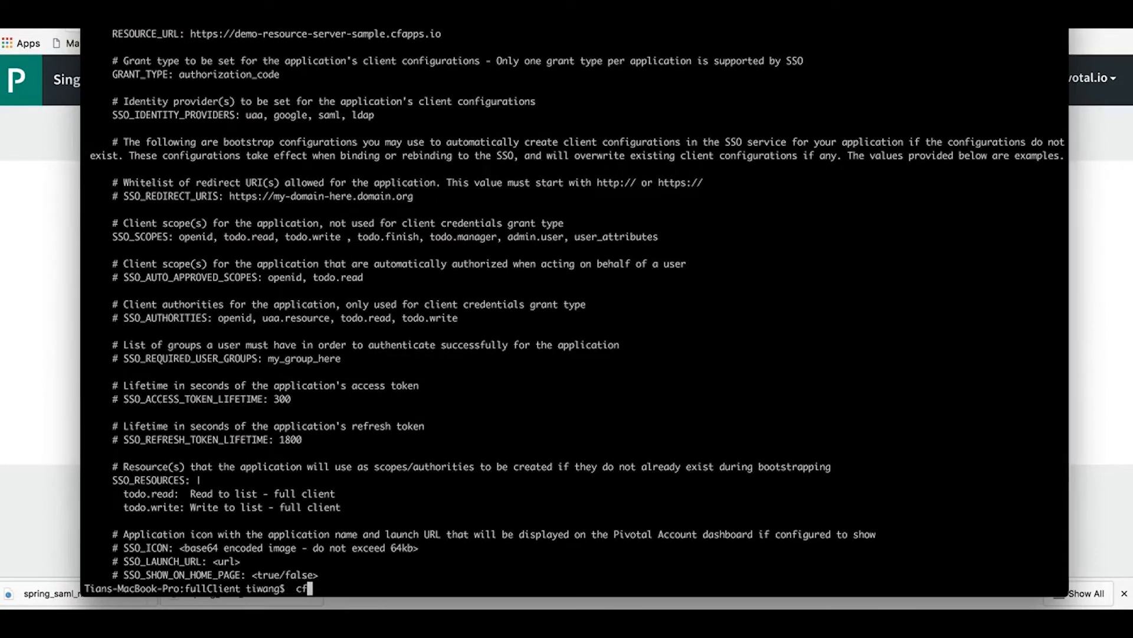
text(ush)
key(Return)
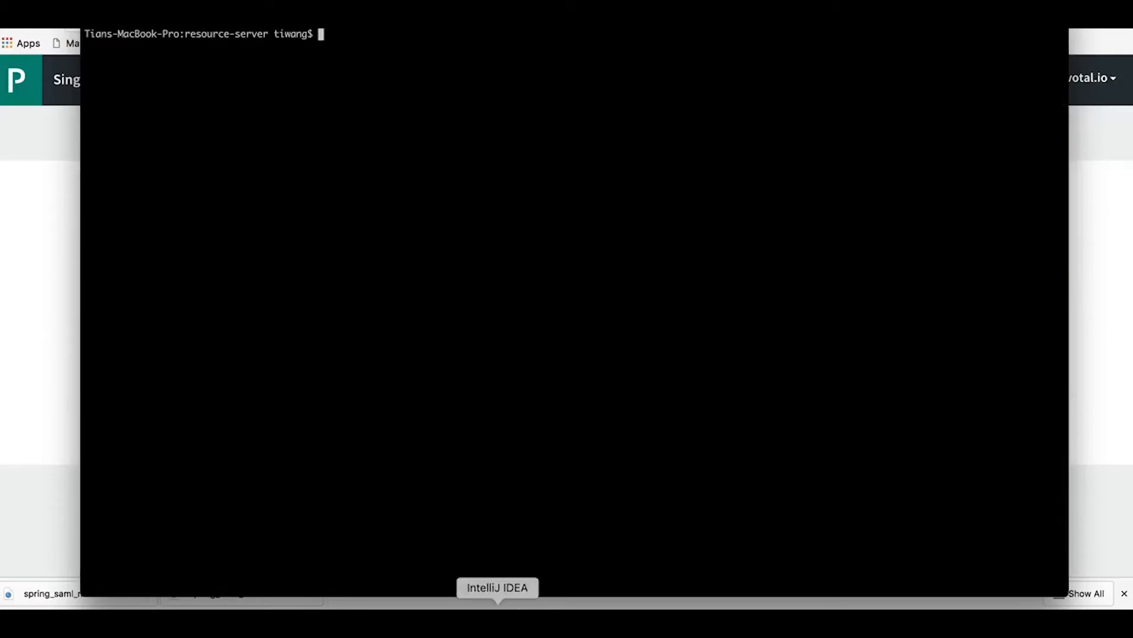
click(523, 592)
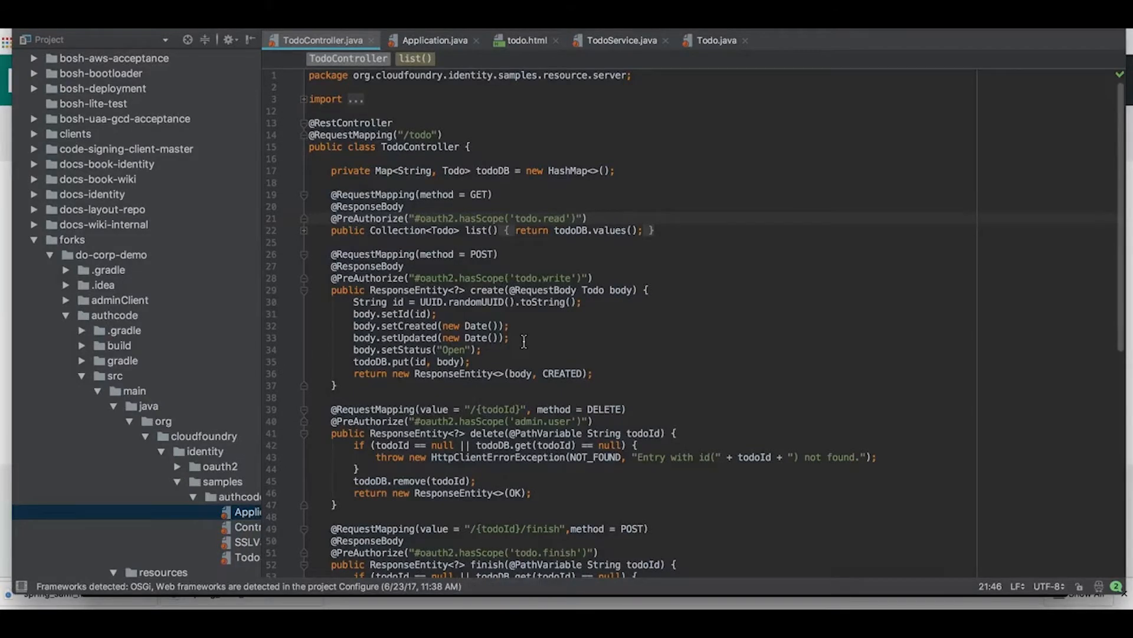
scroll(523, 341, down, 2)
scroll(523, 341, down, 5)
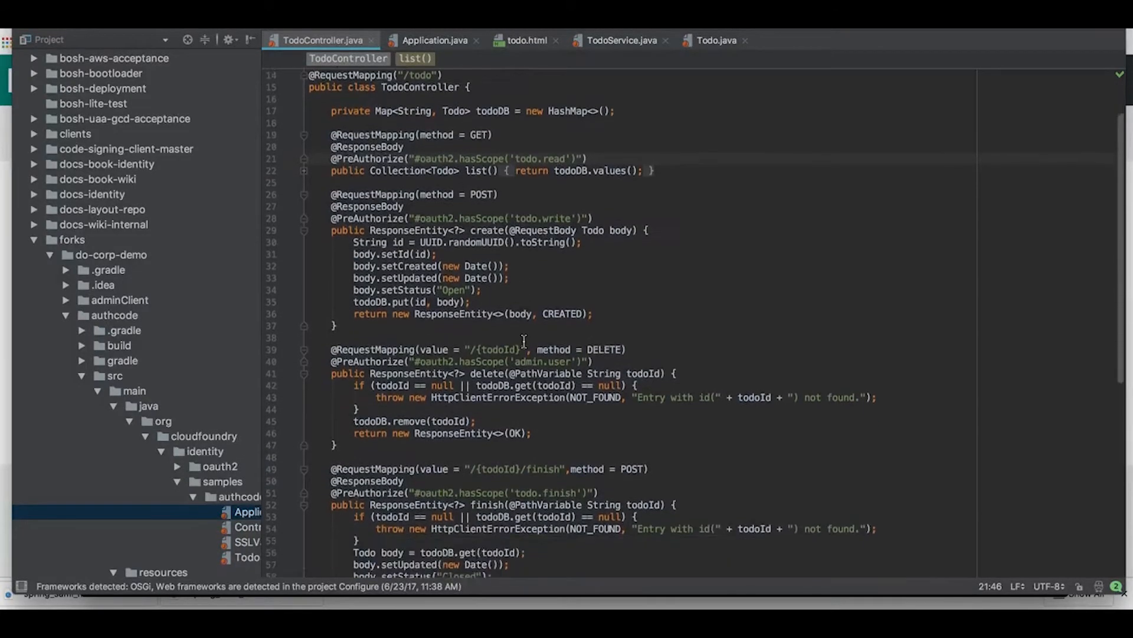
scroll(523, 341, down, 3)
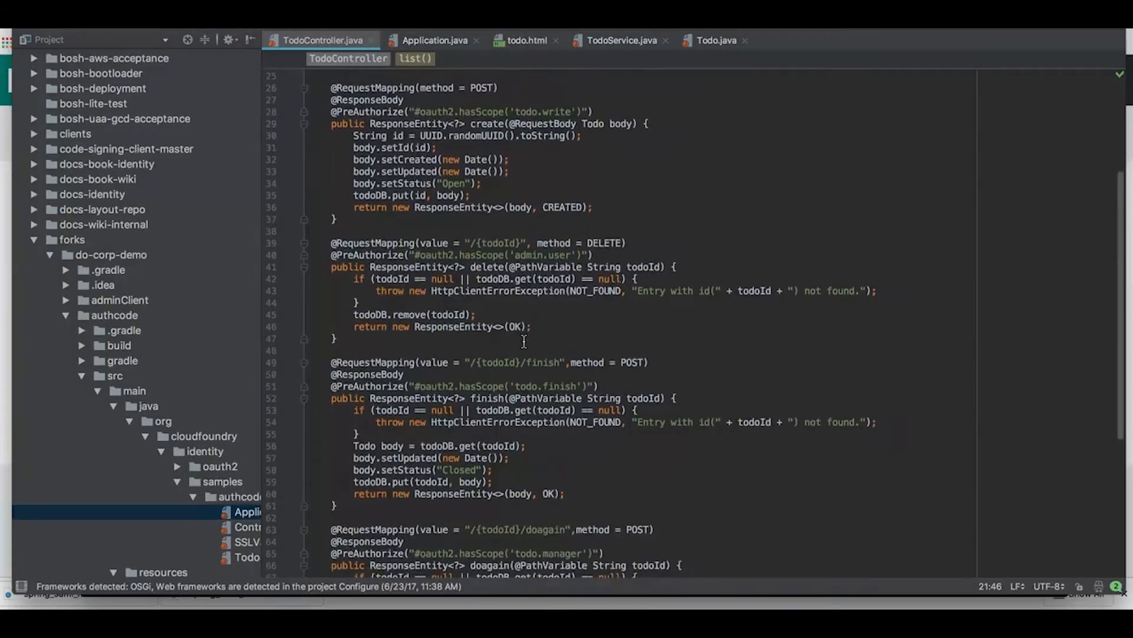
scroll(562, 358, down, 3)
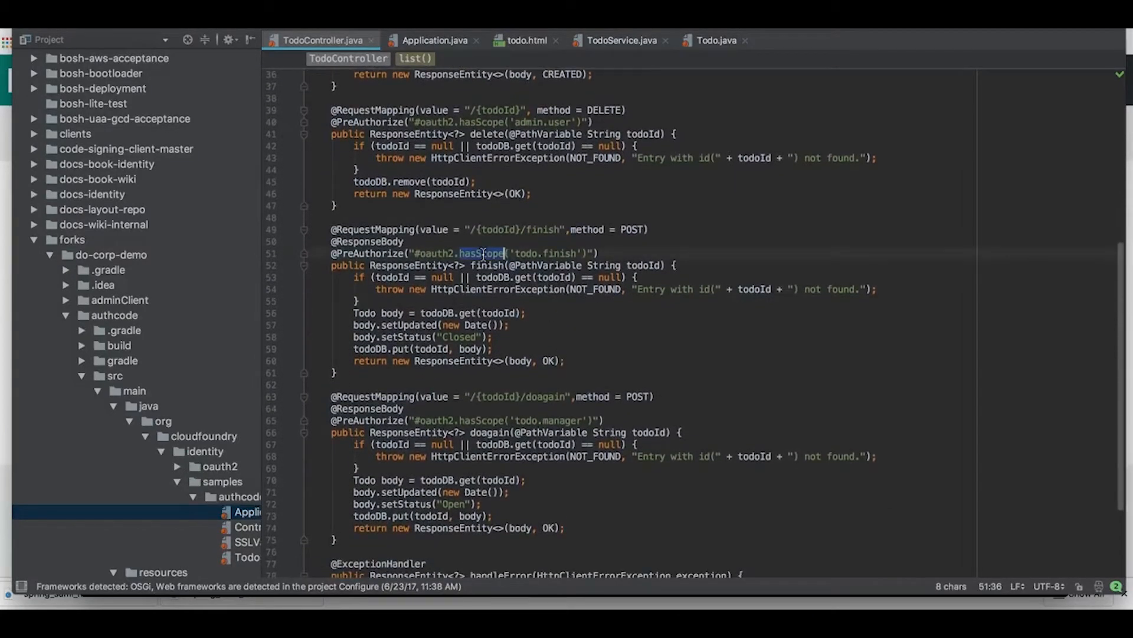
triple_click(482, 253)
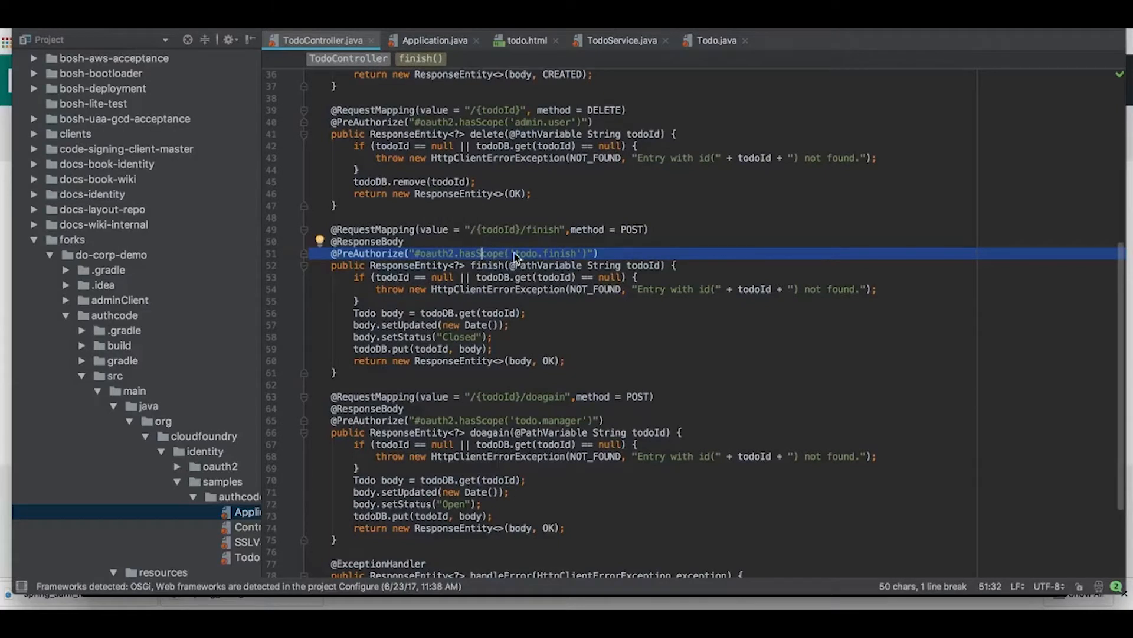
click(649, 269)
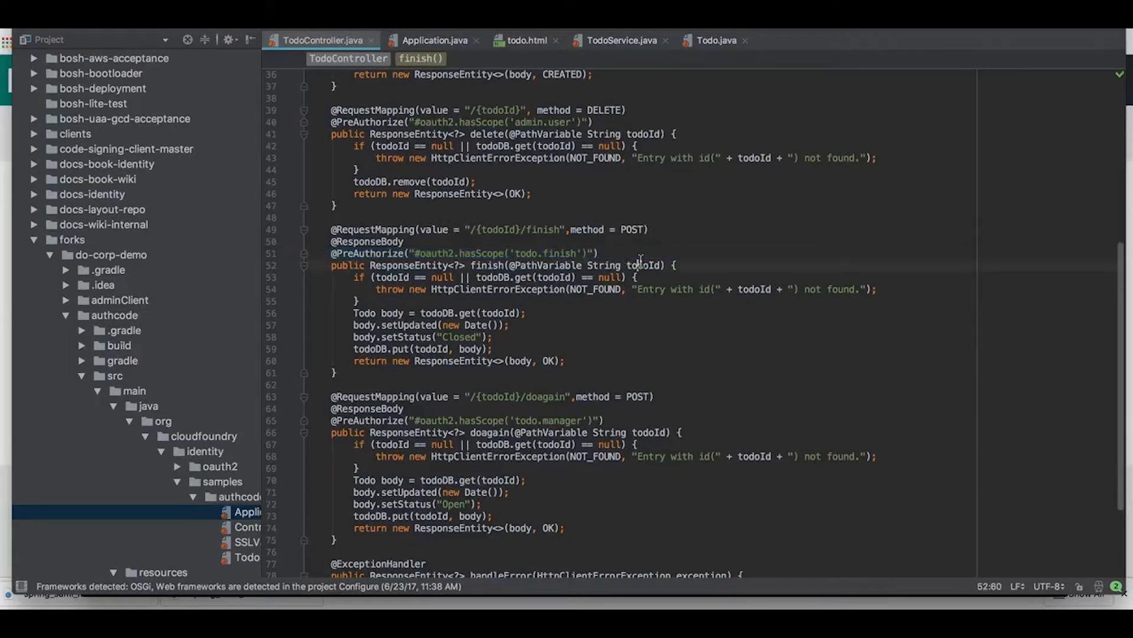
key(super+Tab)
- Check the resource server's manifest, cf push it, then switch to the PWS apps page
text(cat manifest.yml)
key(Return)
text(cf push)
key(Return)
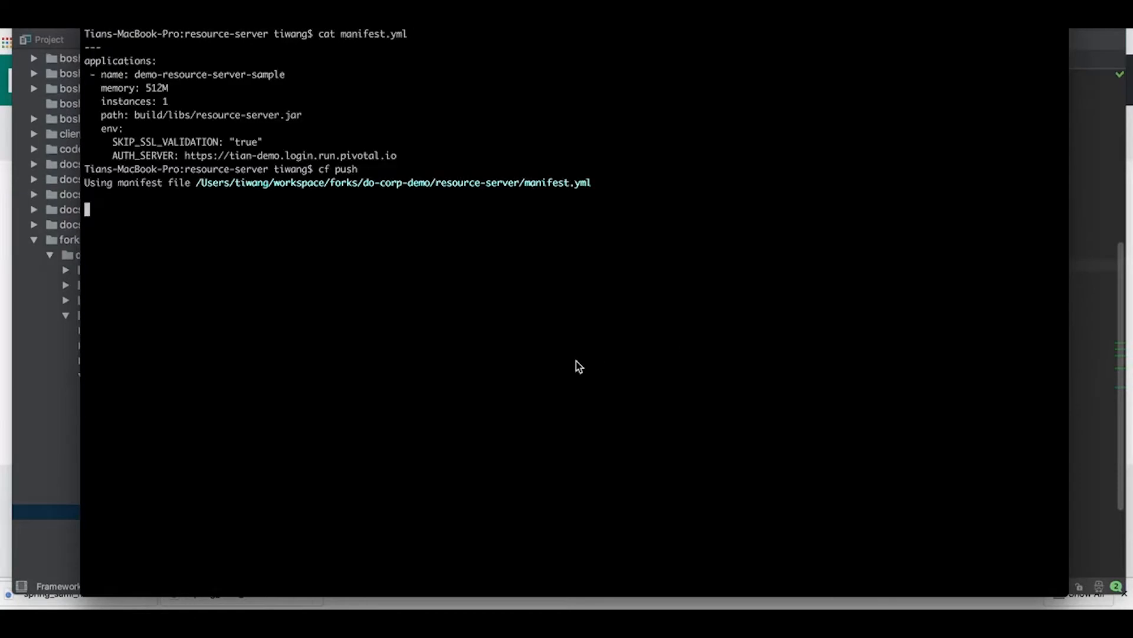
click(656, 597)
key(ctrl+Tab)
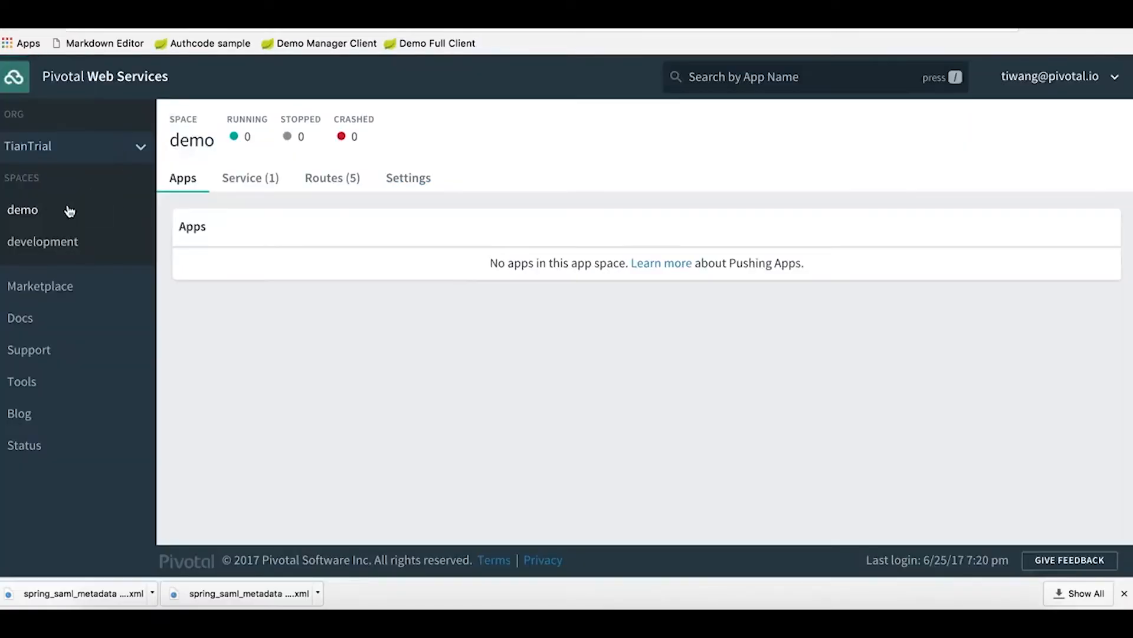
- Open demo-authcode-sample's settings and reveal its user-provided environment variables
click(33, 211)
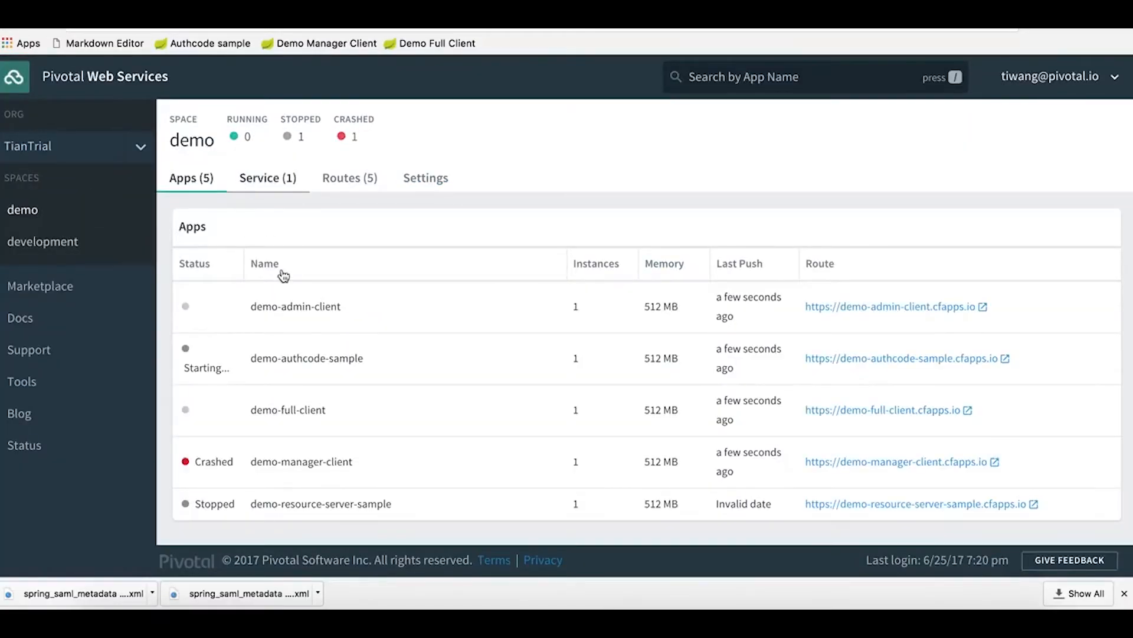
click(299, 358)
click(519, 179)
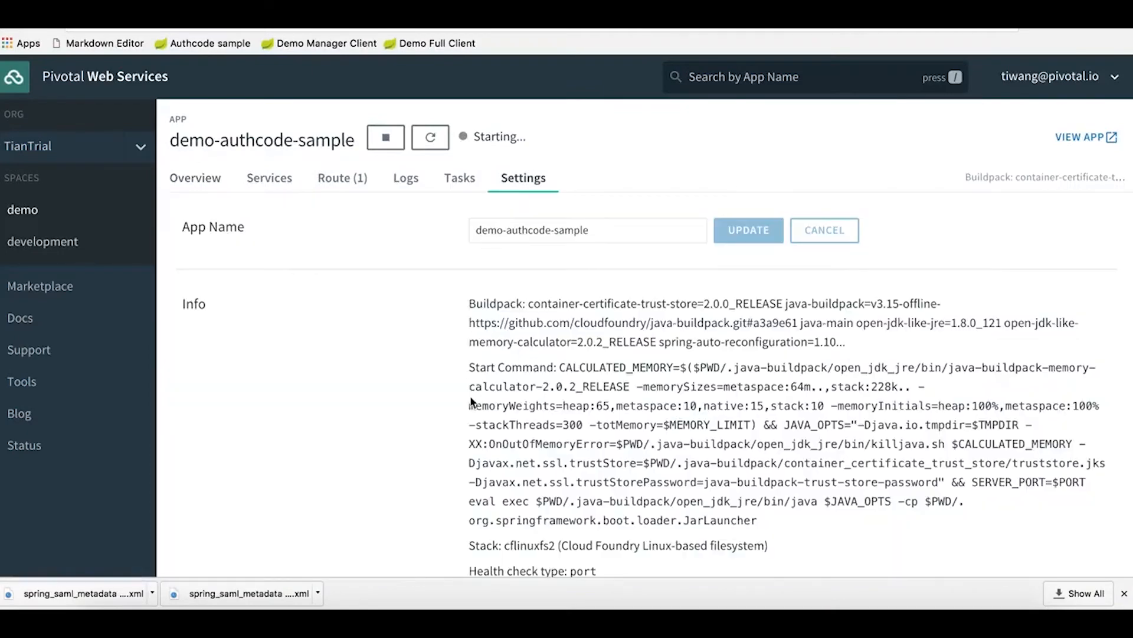
scroll(471, 396, down, 8)
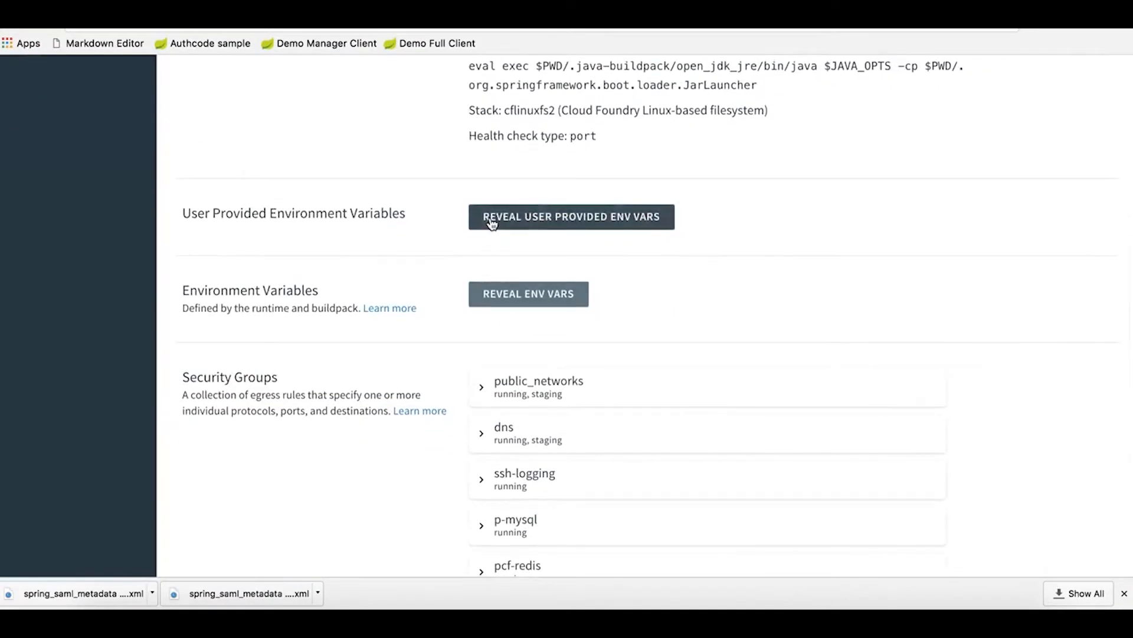
click(492, 223)
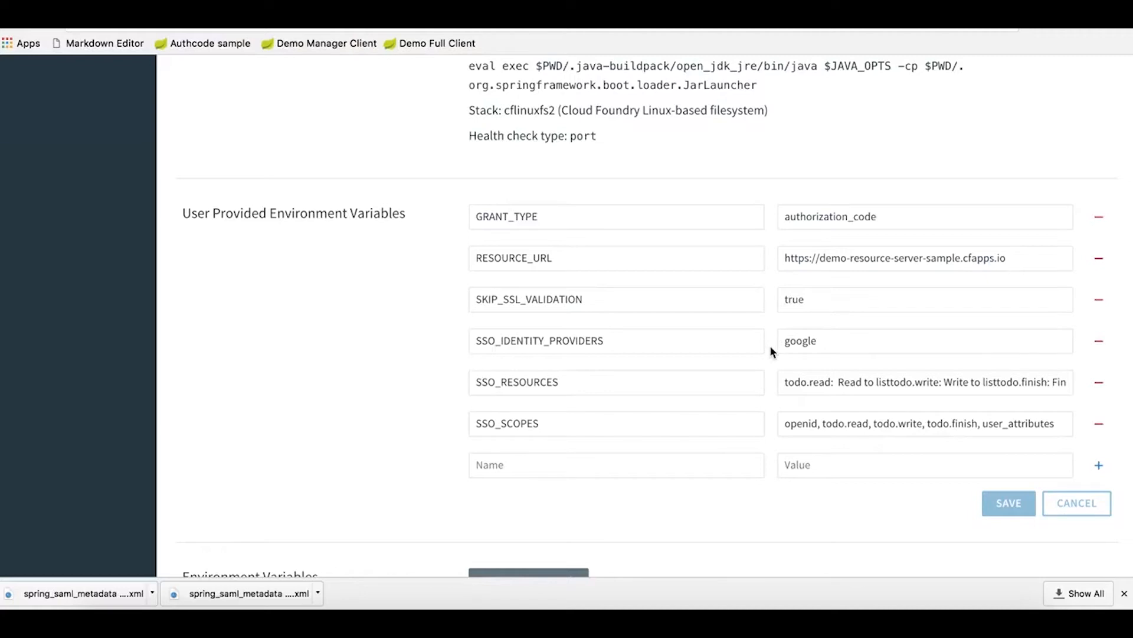
- Reveal the full environment variables with the SSO credentials, then return to the demo app list
scroll(770, 345, down, 3)
click(547, 476)
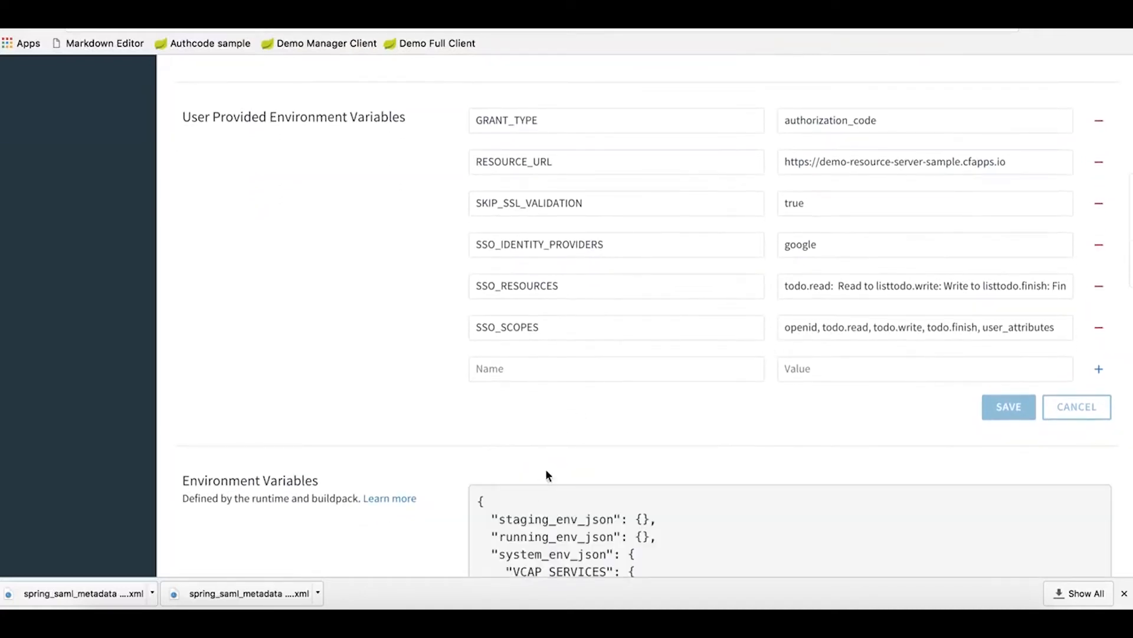
scroll(549, 463, down, 10)
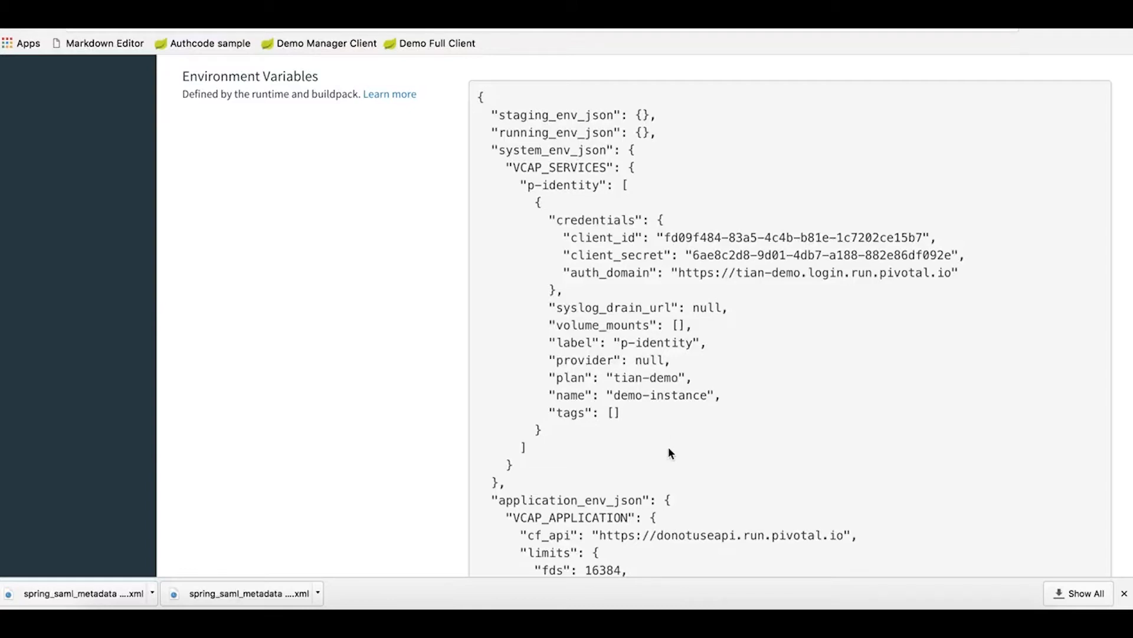
scroll(669, 449, down, 1)
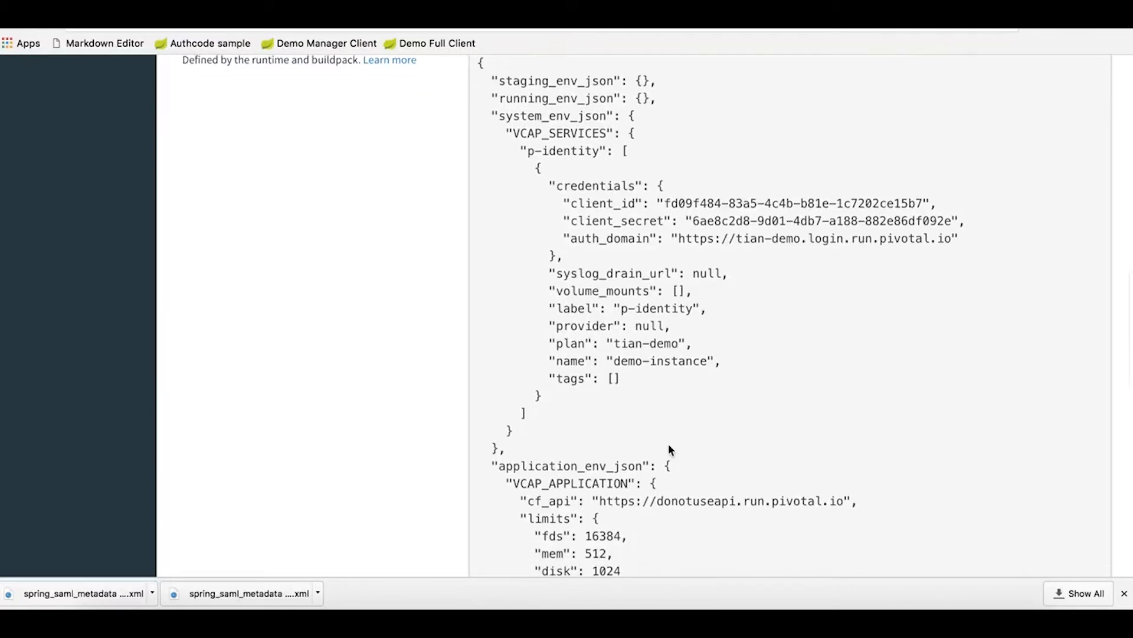
scroll(669, 446, up, 2)
scroll(668, 446, up, 1)
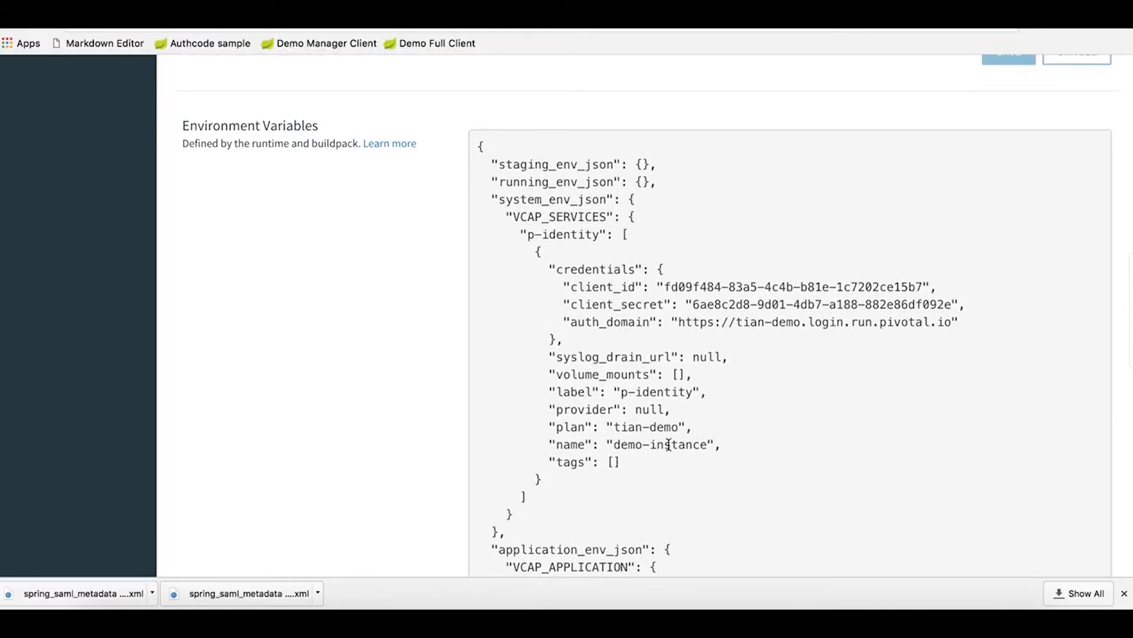
scroll(668, 446, up, 2)
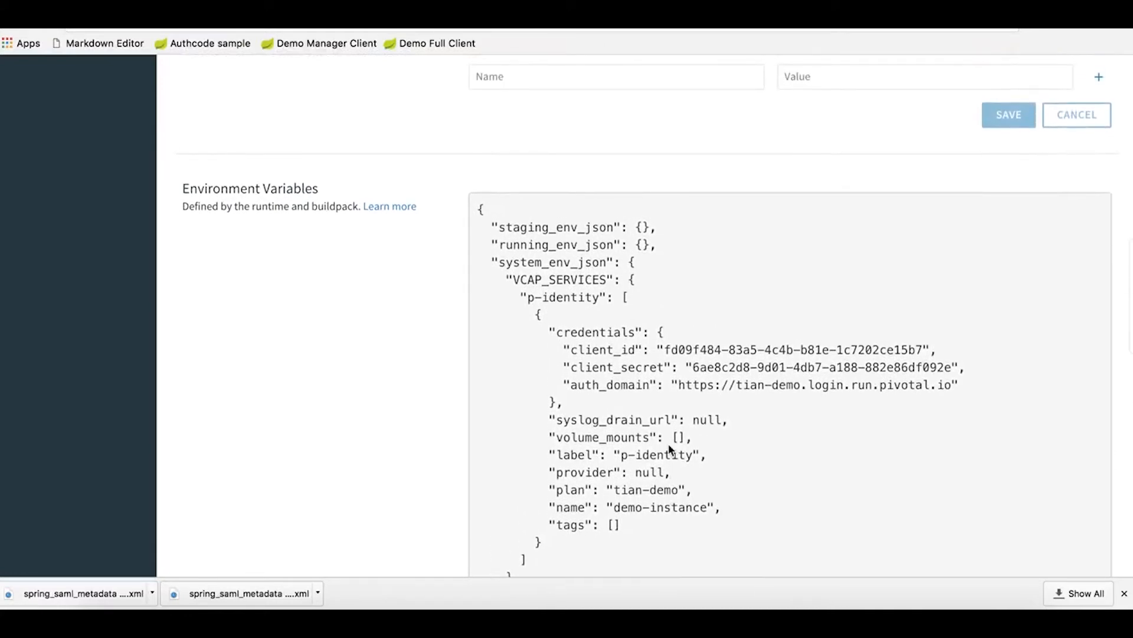
scroll(668, 444, up, 15)
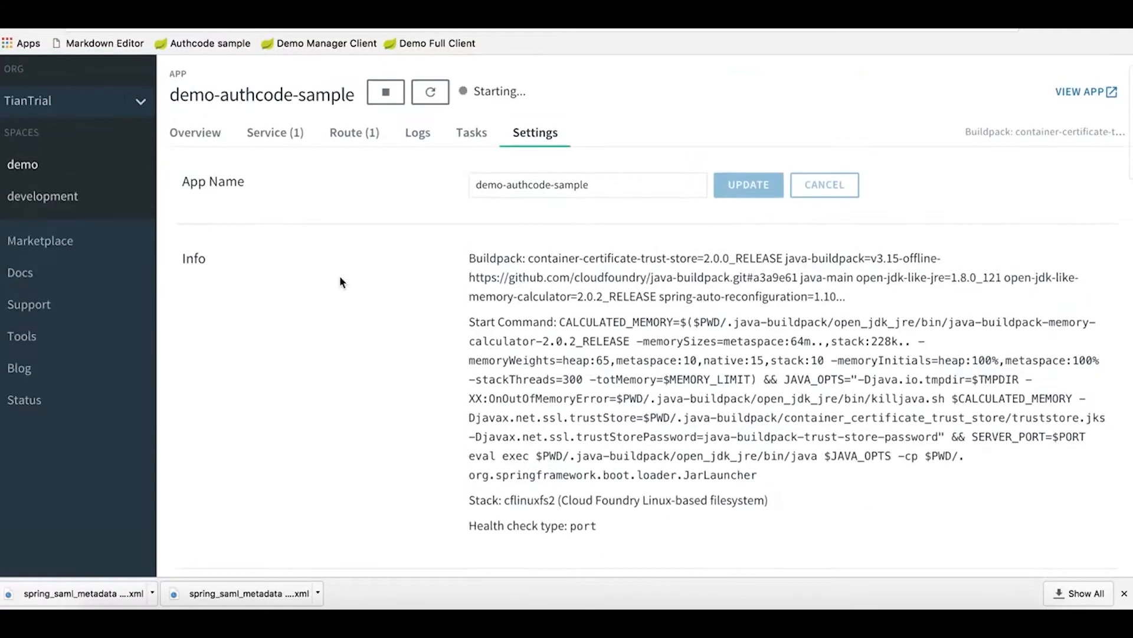
click(36, 176)
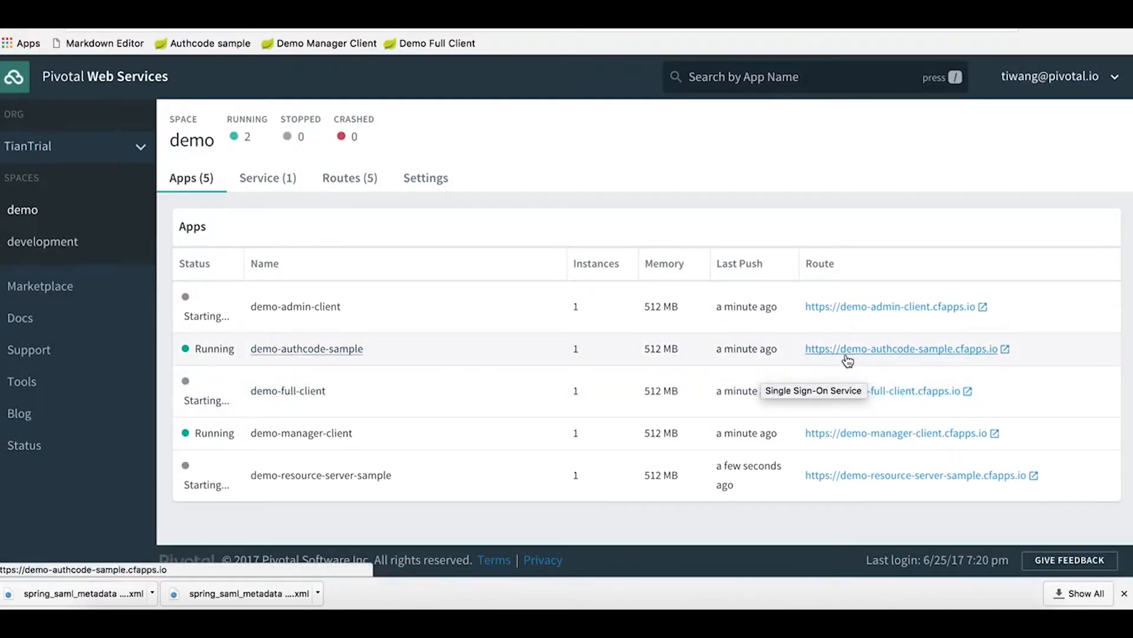
right_click(846, 353)
- Open the authcode sample in a private window and submit the Google account e-mail
click(897, 392)
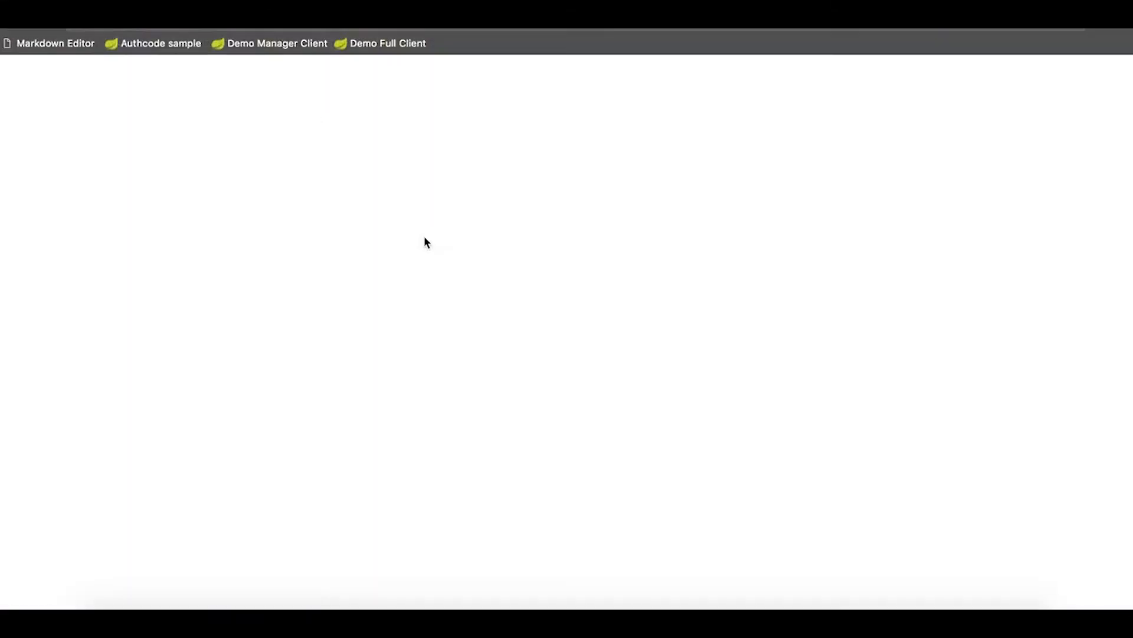
click(130, 169)
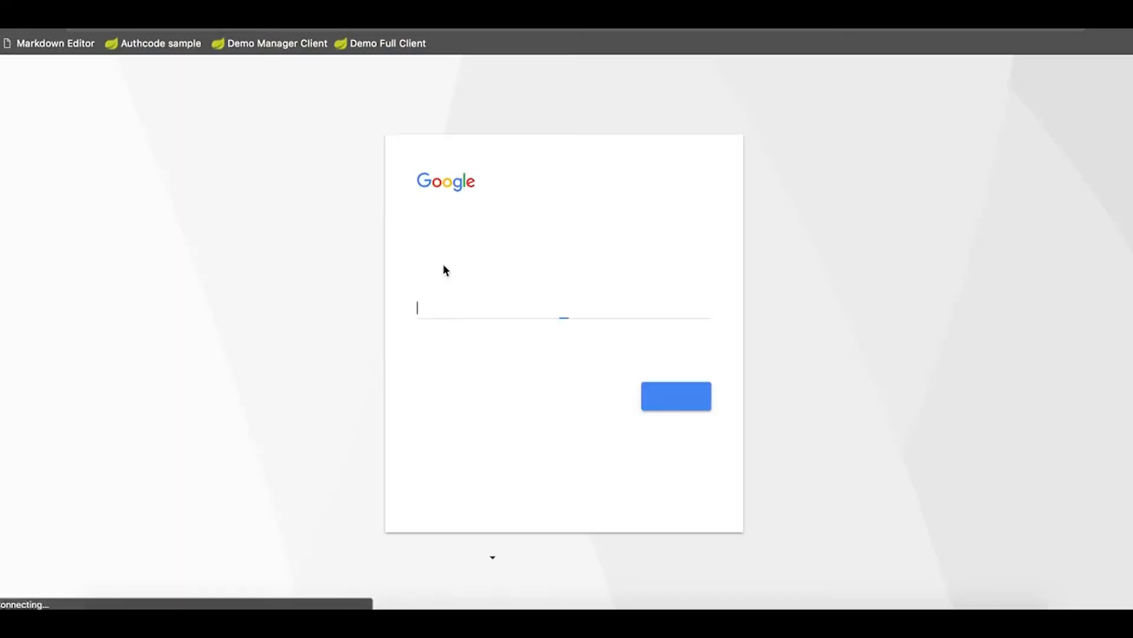
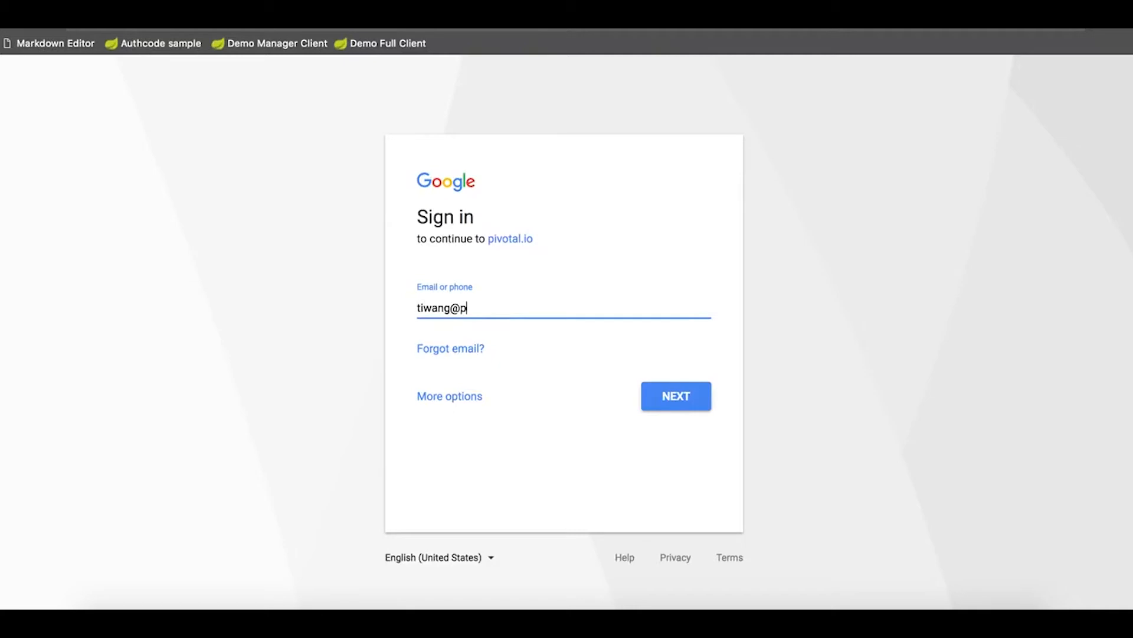
key(Return)
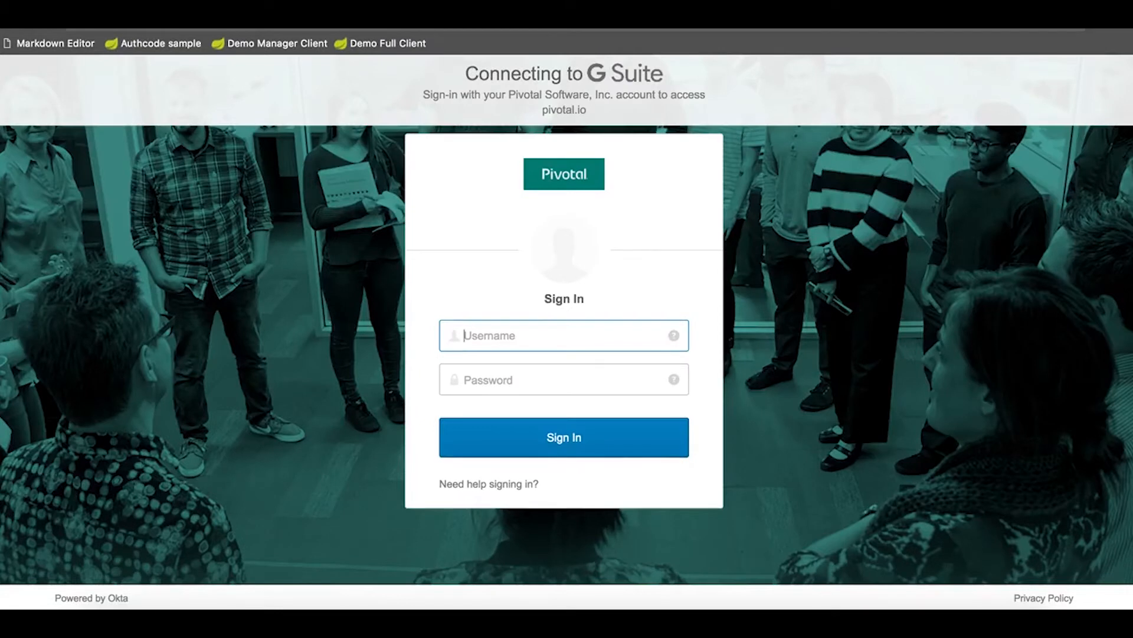
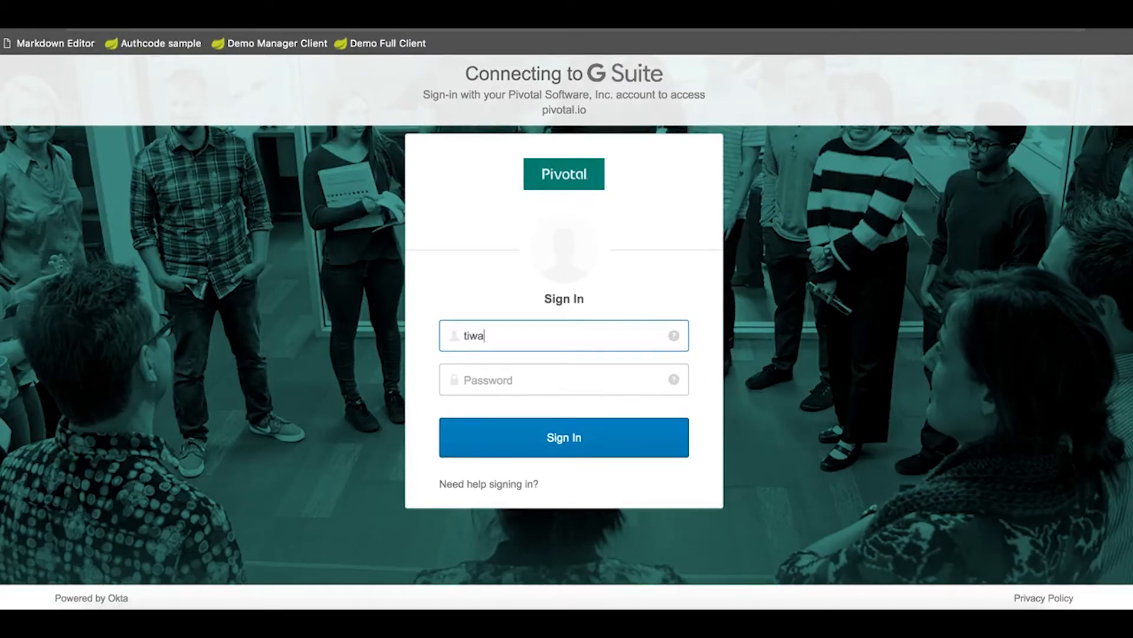
- Sign in to Okta with the username, password and authenticator passcode
key(Tab)
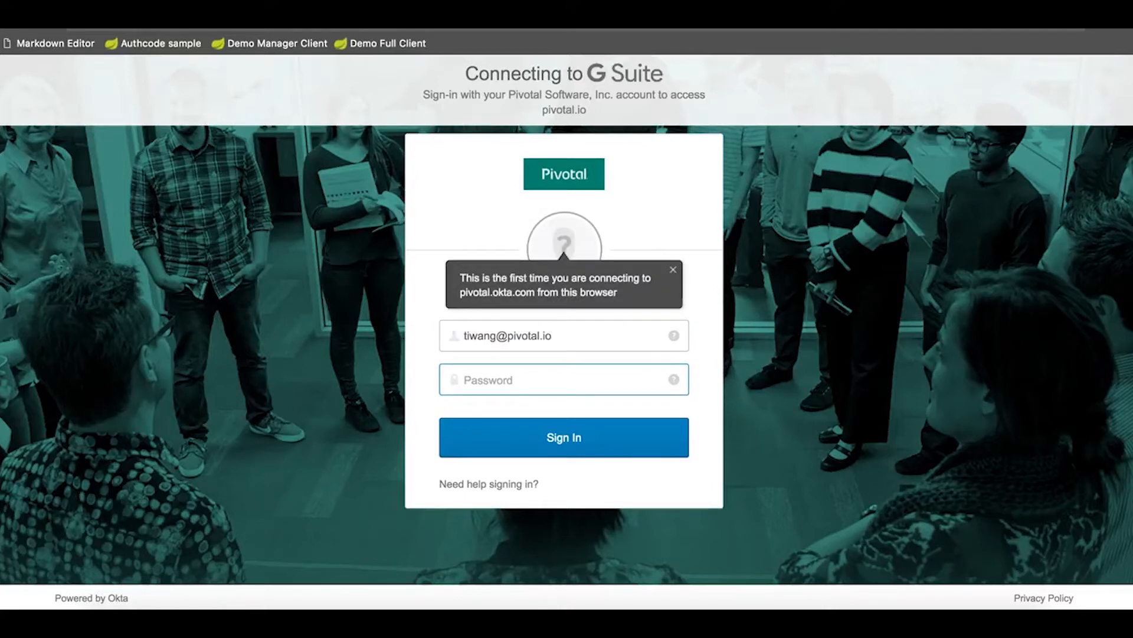
key(Return)
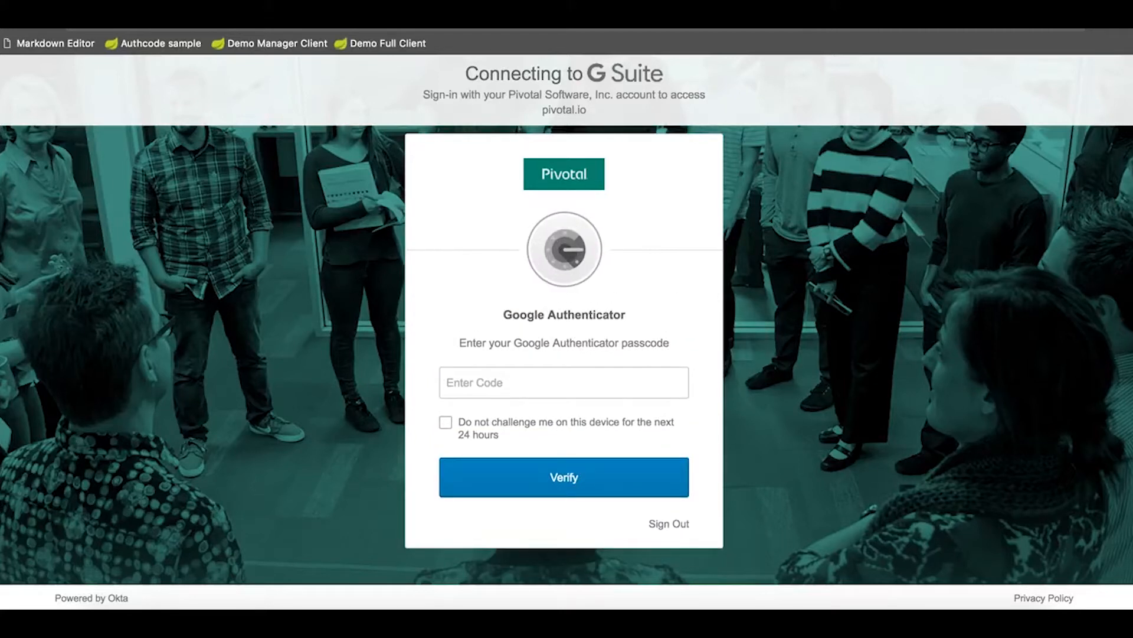
key(Return)
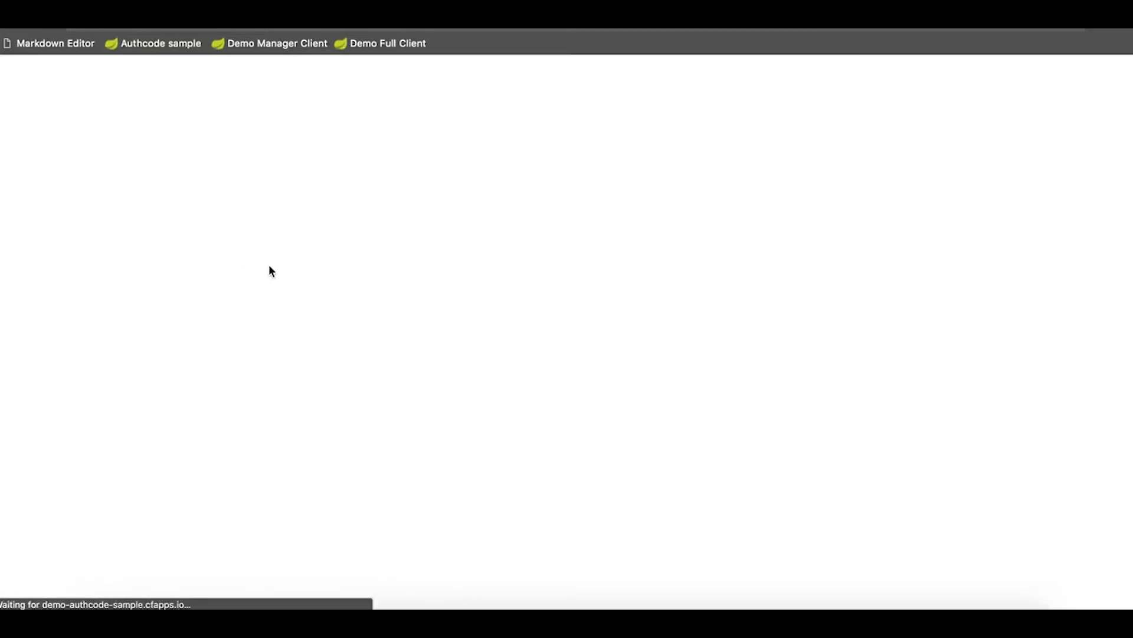
- Highlight the google origin in the ID token, then bring the Pivotal Web Services window forward
scroll(289, 287, down, 10)
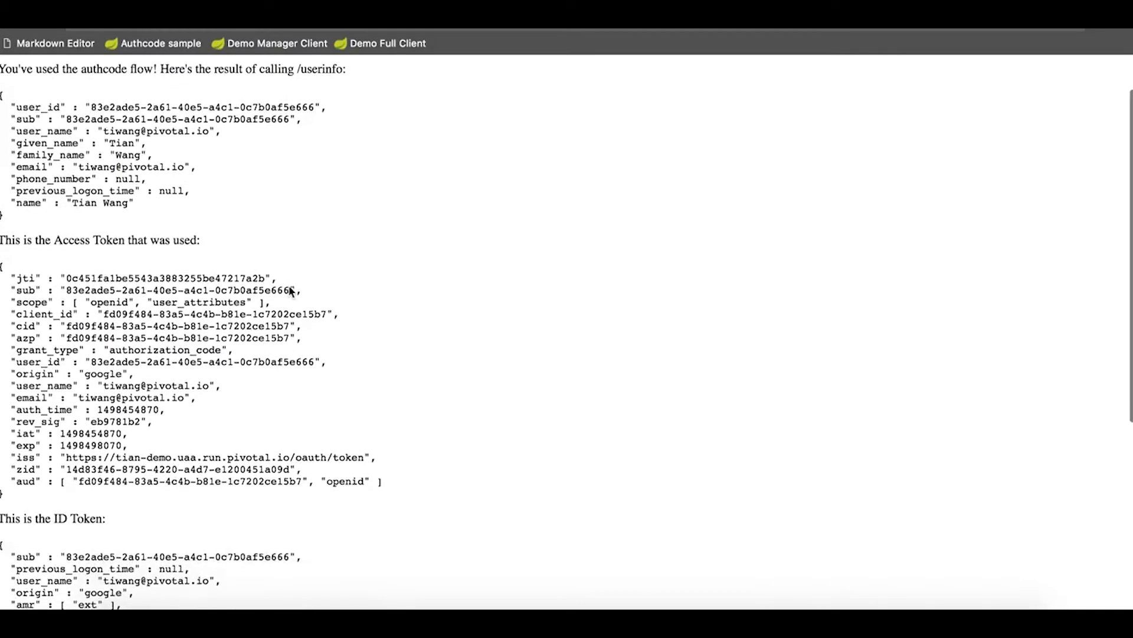
scroll(291, 291, down, 4)
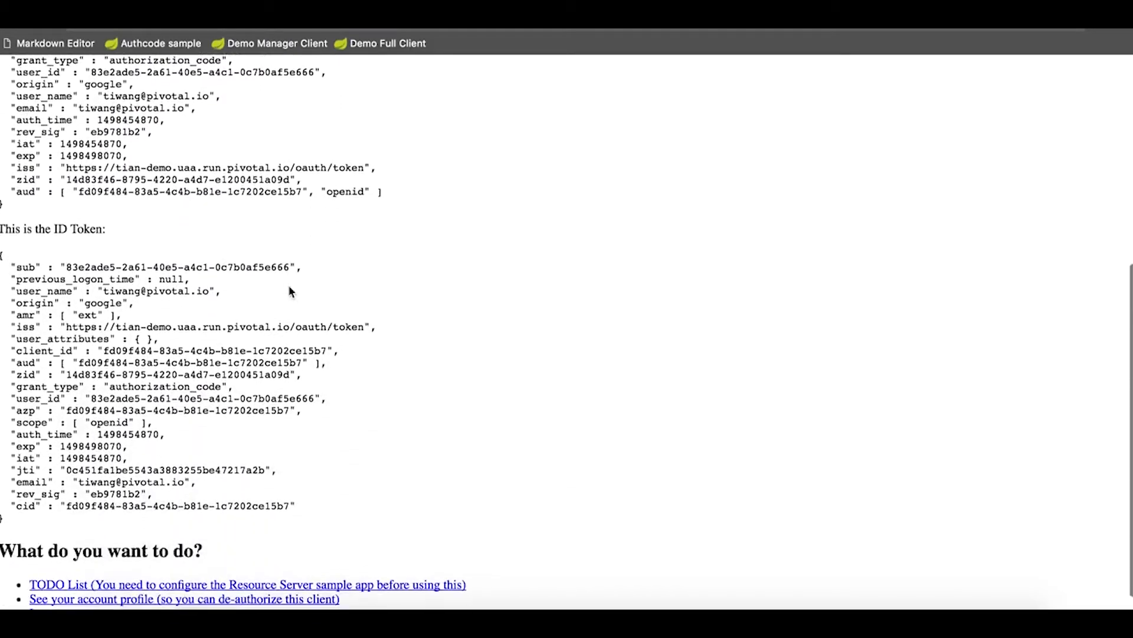
drag(83, 284, 121, 284)
click(197, 332)
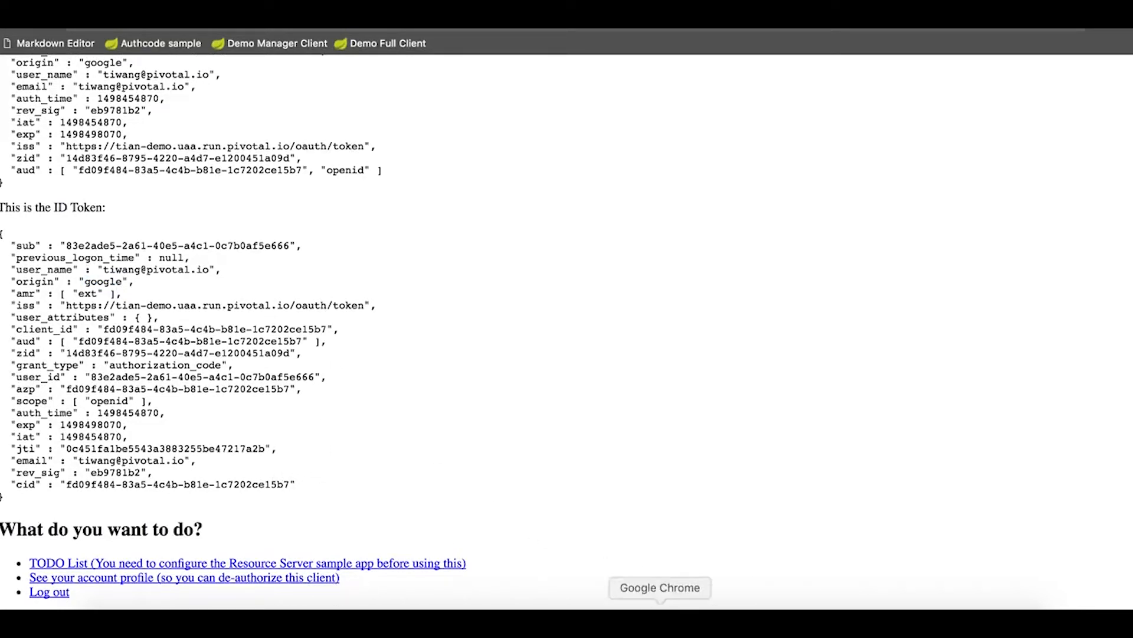
right_click(663, 617)
click(694, 463)
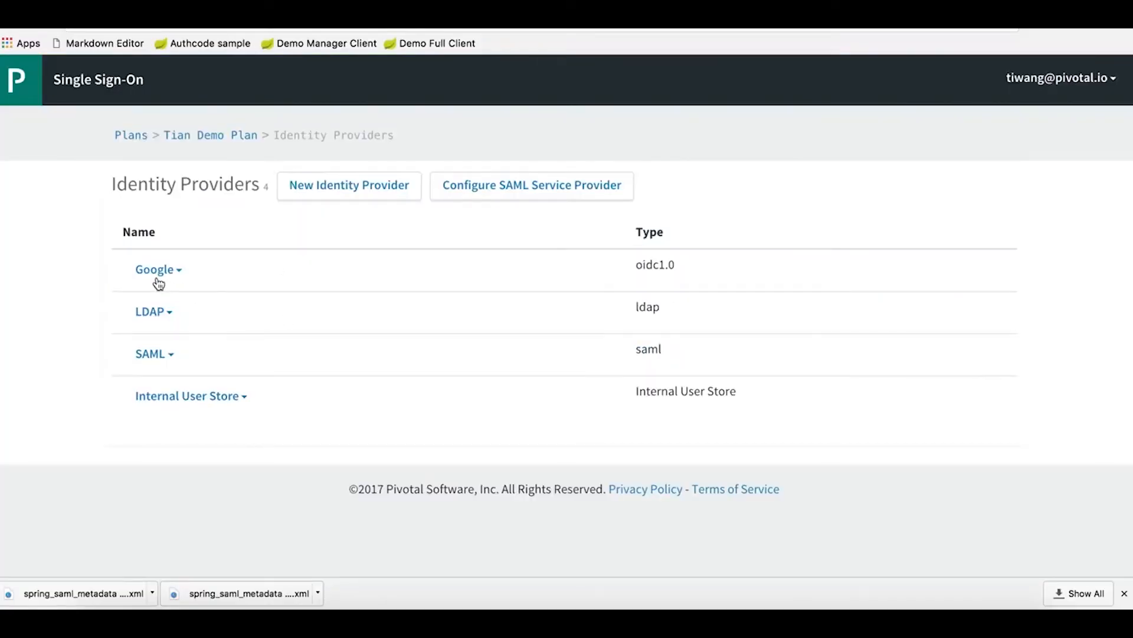
- Search the Google users and open the signed-in user's permissions
click(158, 275)
click(189, 369)
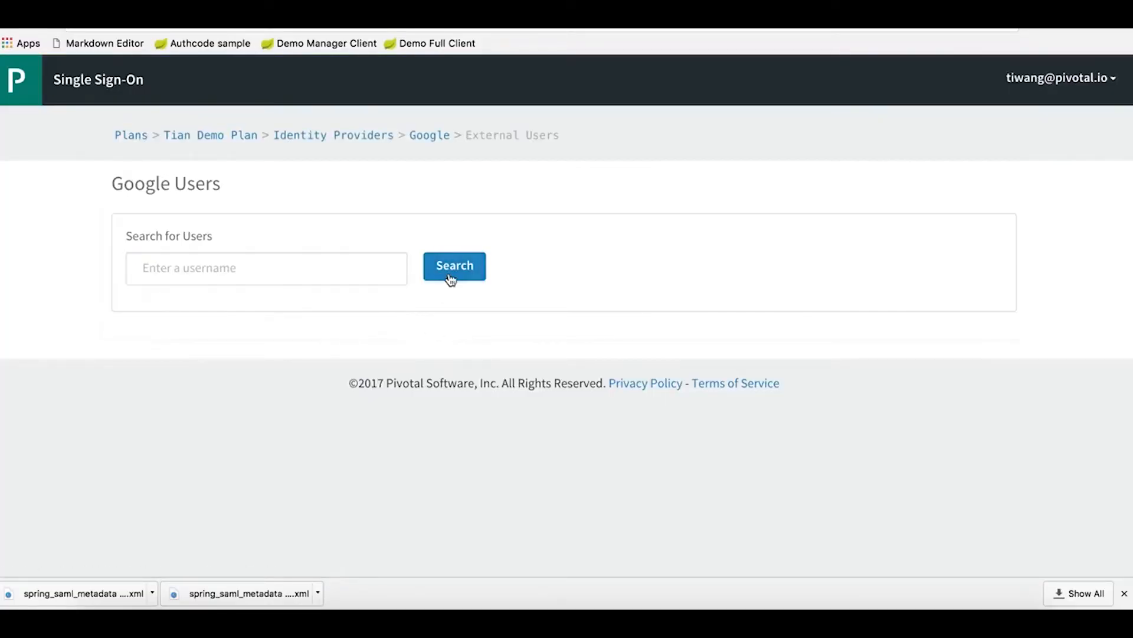
click(451, 279)
click(238, 428)
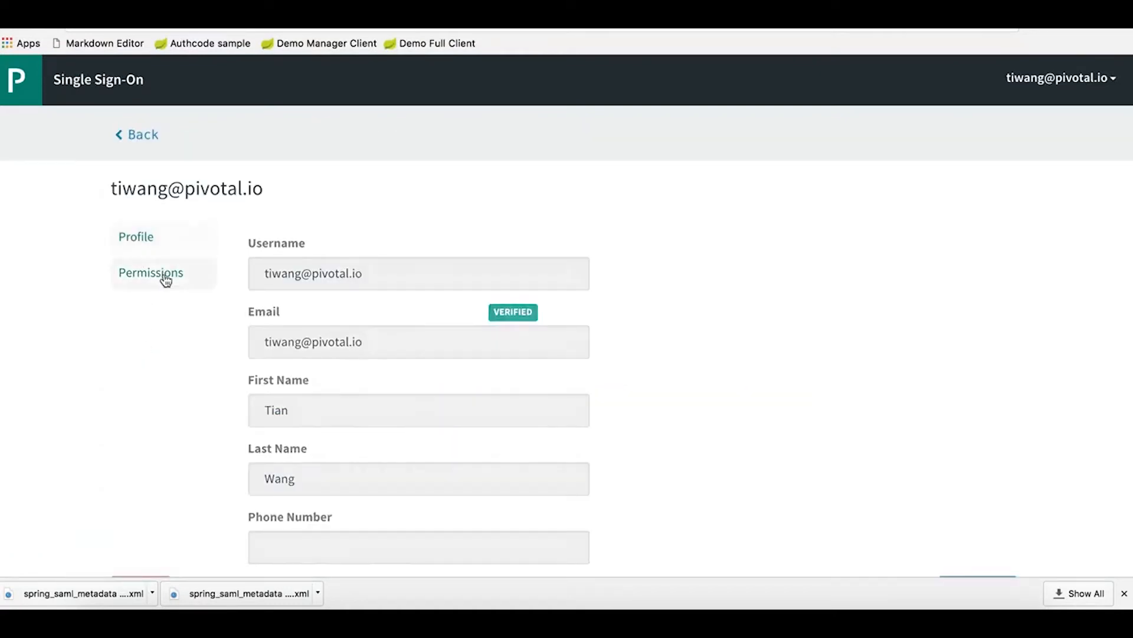
click(166, 274)
- Grant the user todo.read, todo.finish and todo.write, save, and return to Identity Providers
click(342, 268)
click(379, 186)
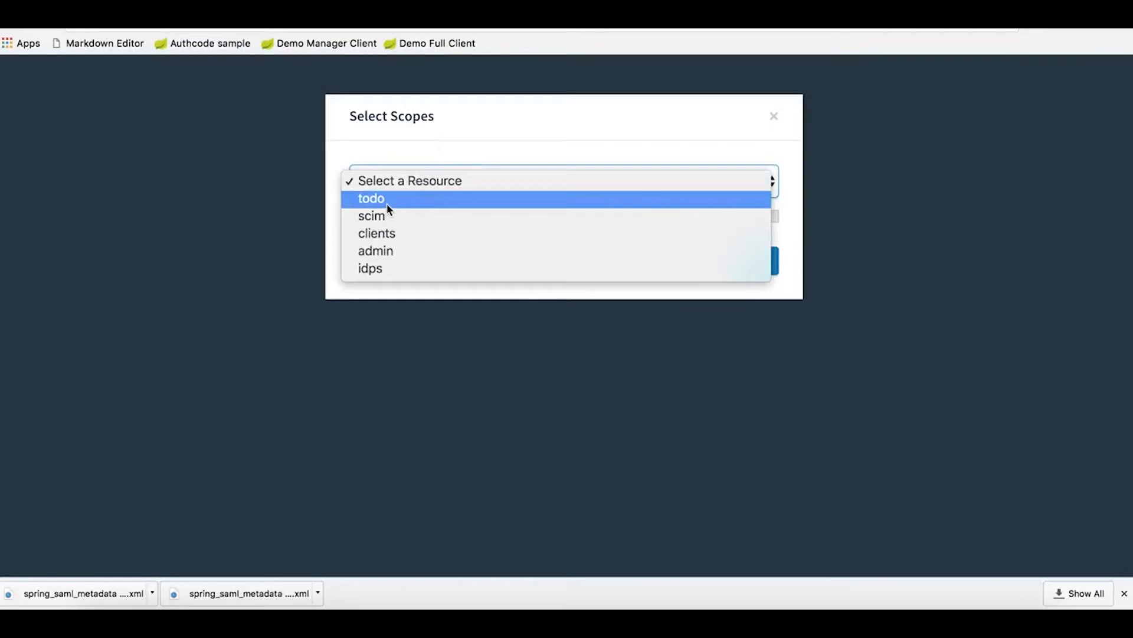
click(387, 201)
click(446, 248)
scroll(461, 327, down, 1)
click(430, 281)
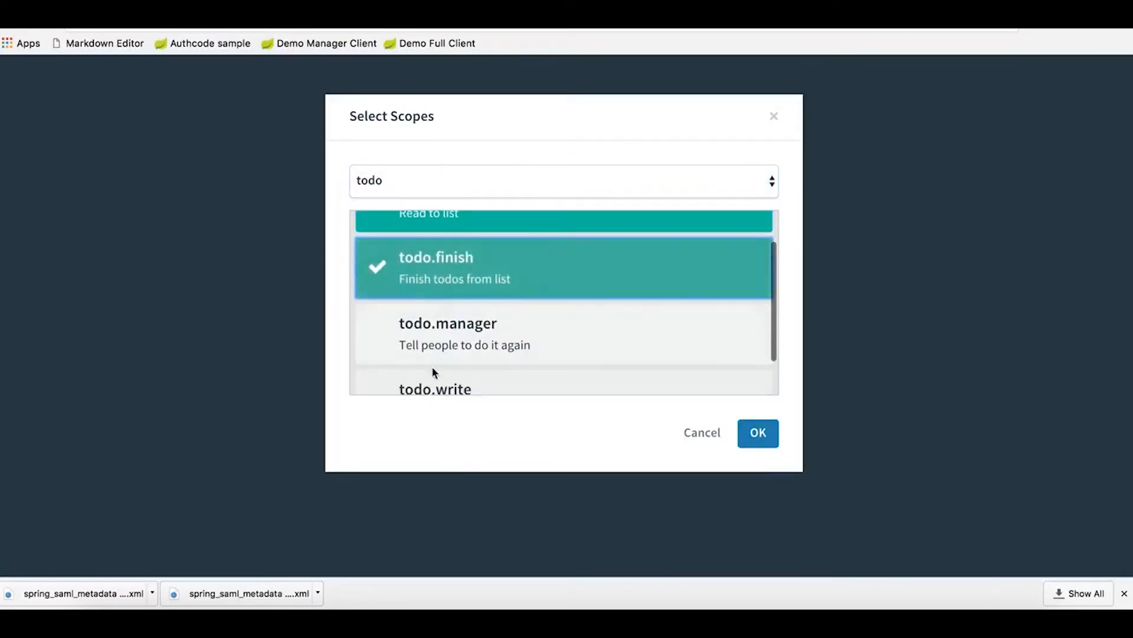
click(431, 388)
click(756, 433)
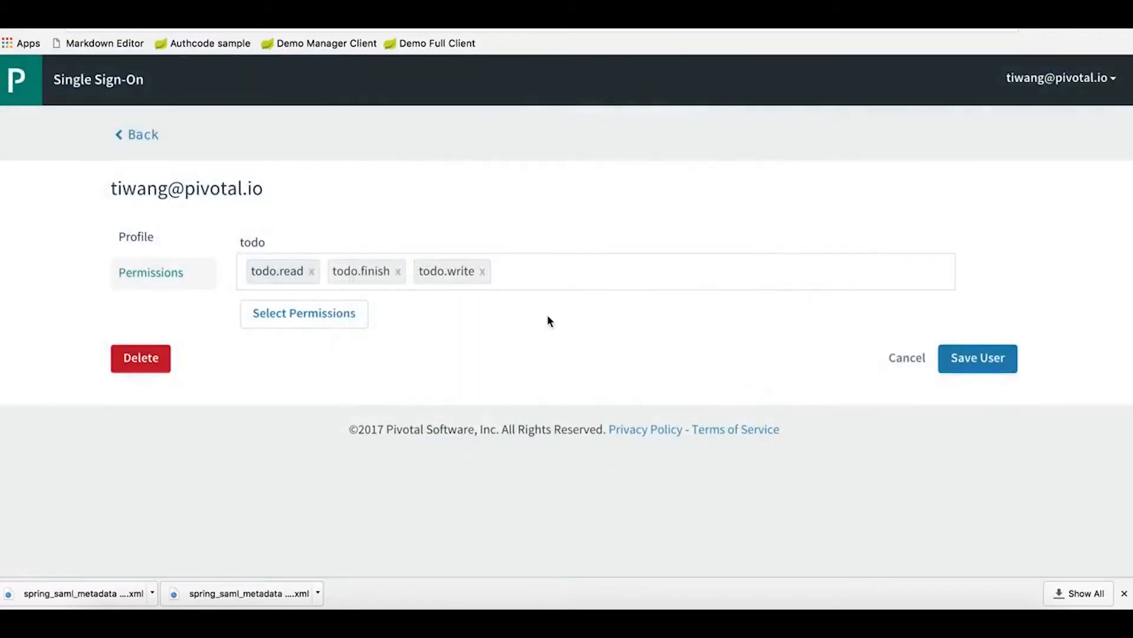
click(956, 357)
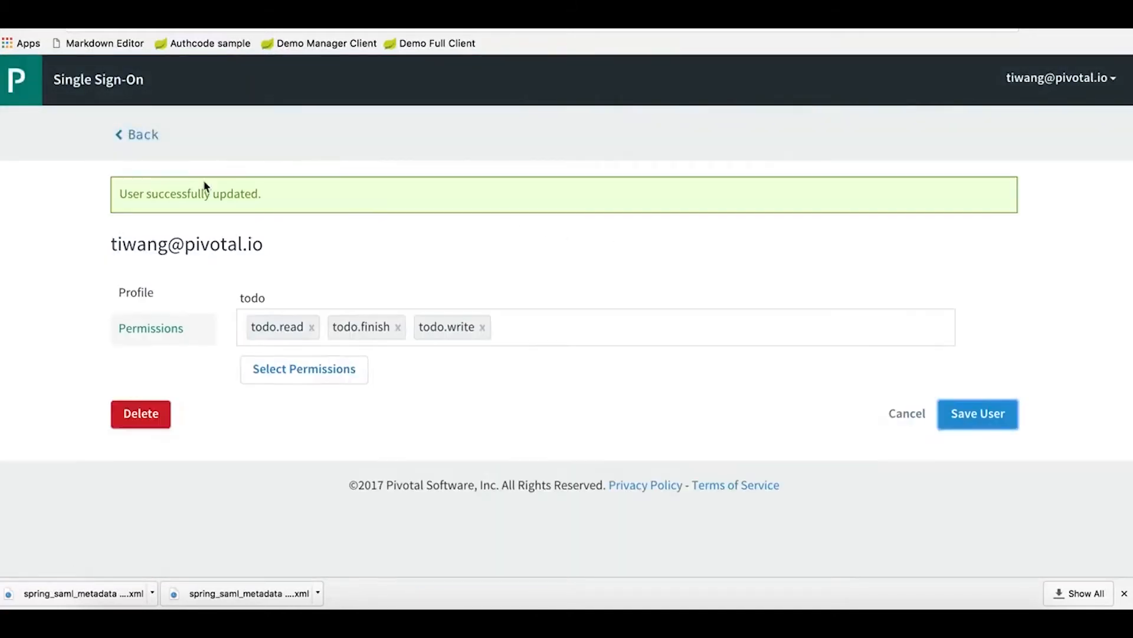
click(140, 148)
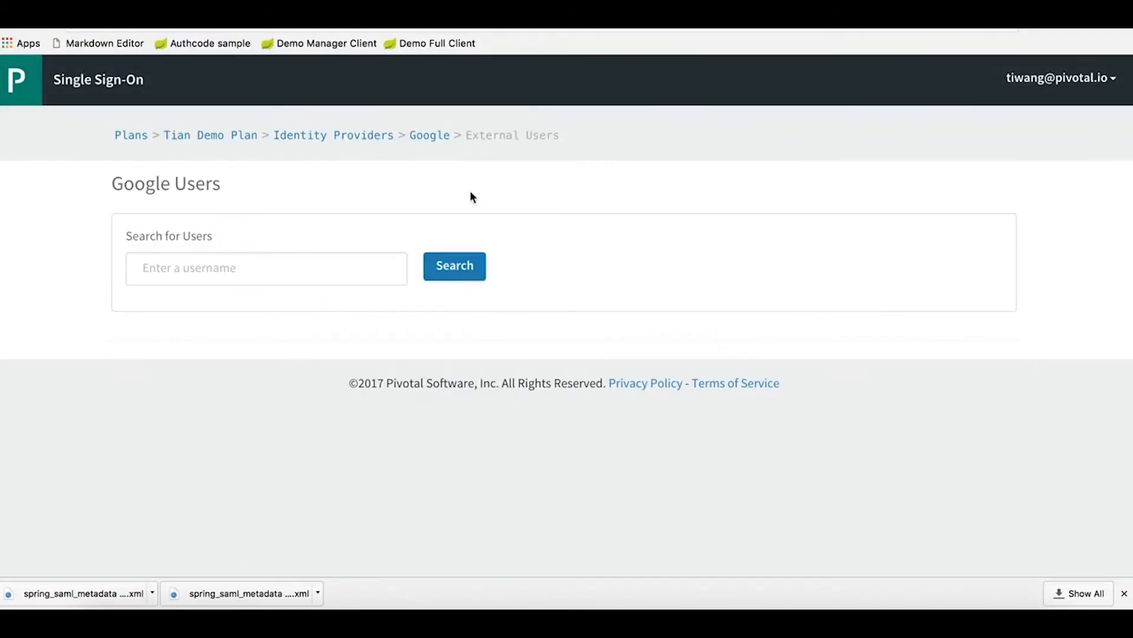
click(363, 136)
- Start a new LDAP permissions mapping for group cn=admins,ou=scopes,dc=test,dc=com, pasted from Notes
click(152, 314)
click(170, 373)
click(336, 620)
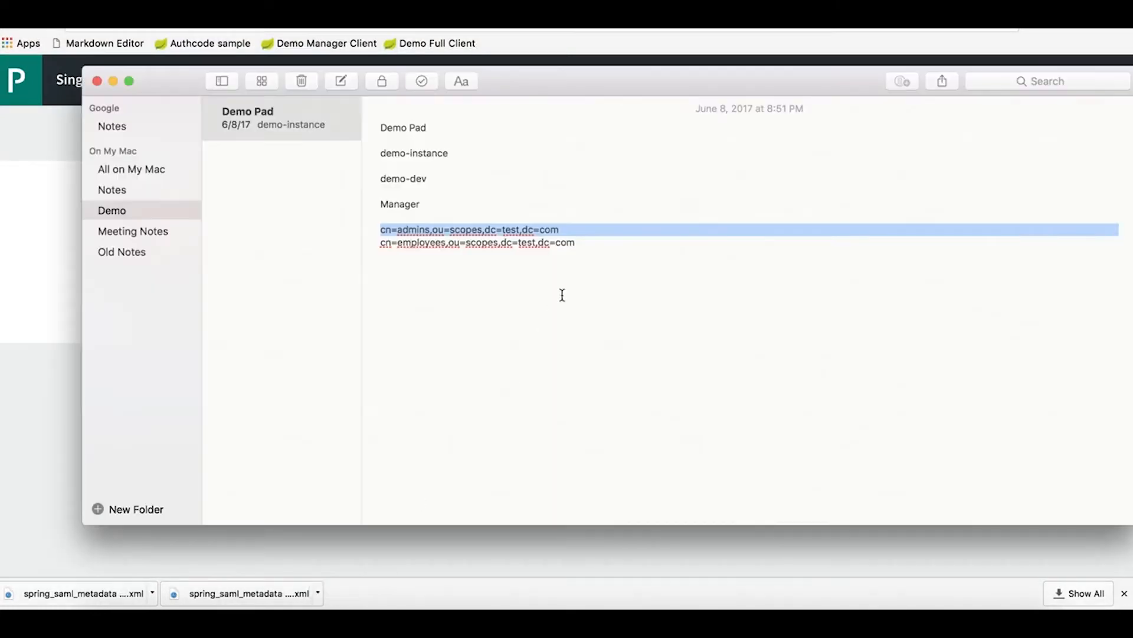
click(13, 217)
click(354, 229)
click(221, 344)
key(ctrl+v)
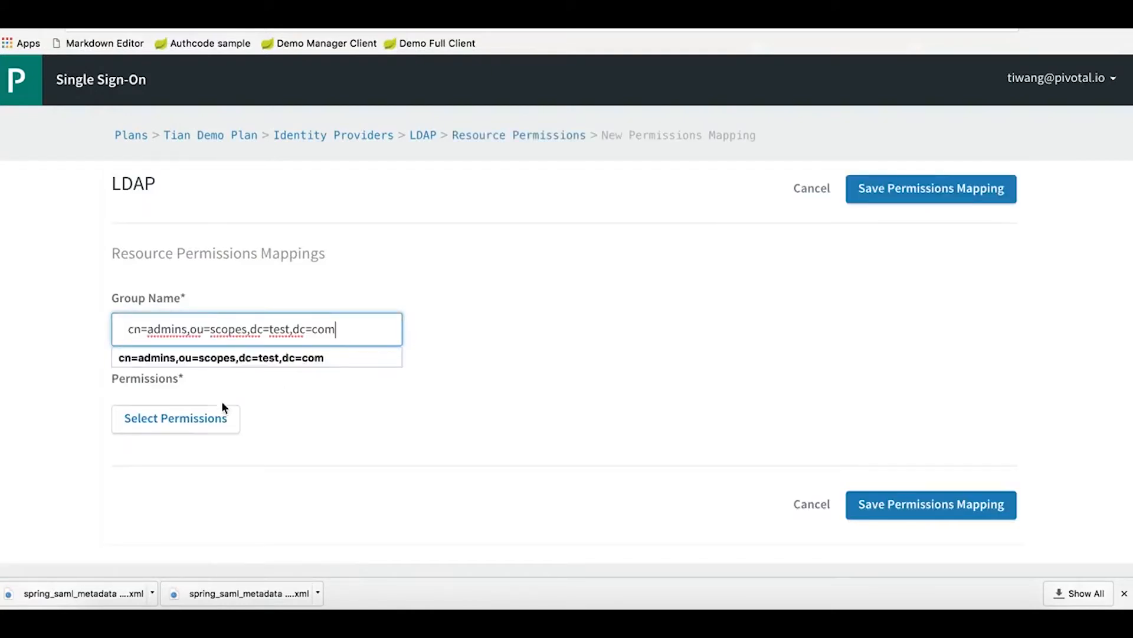
- Give the group the todo.read and admin.user scopes and save the mapping
click(217, 433)
click(462, 182)
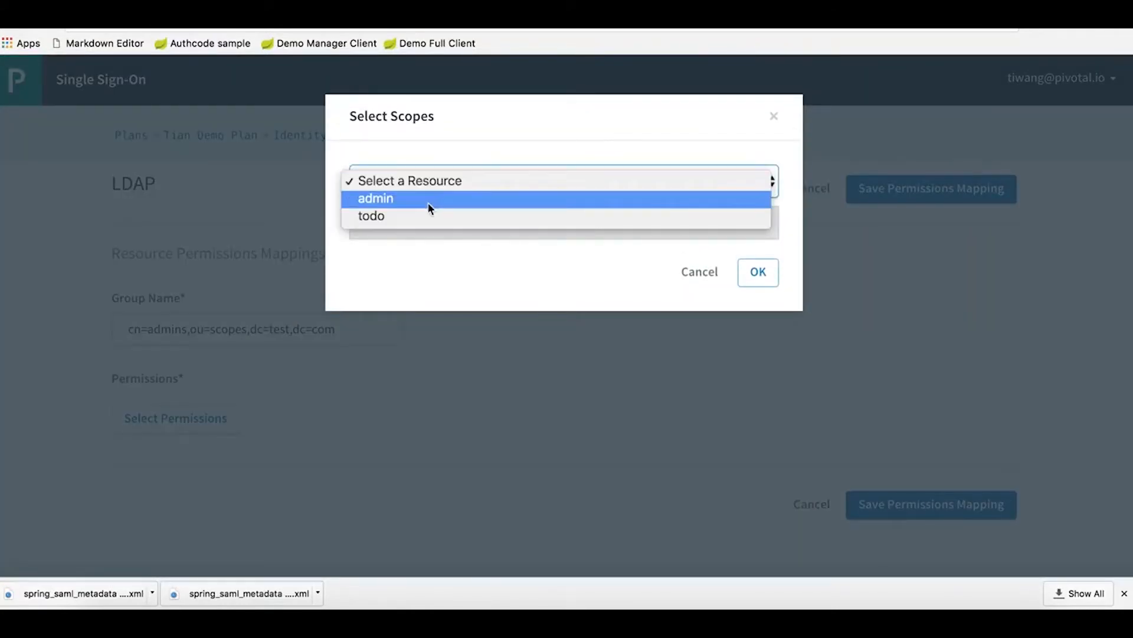
click(421, 215)
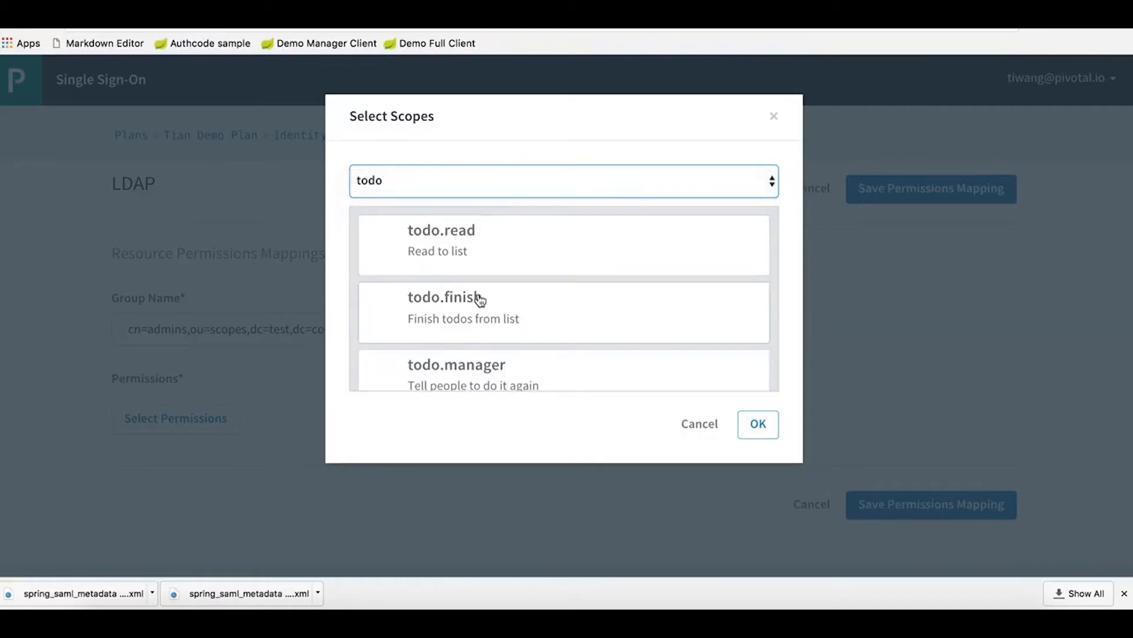
scroll(478, 299, down, 1)
scroll(481, 297, up, 1)
click(552, 256)
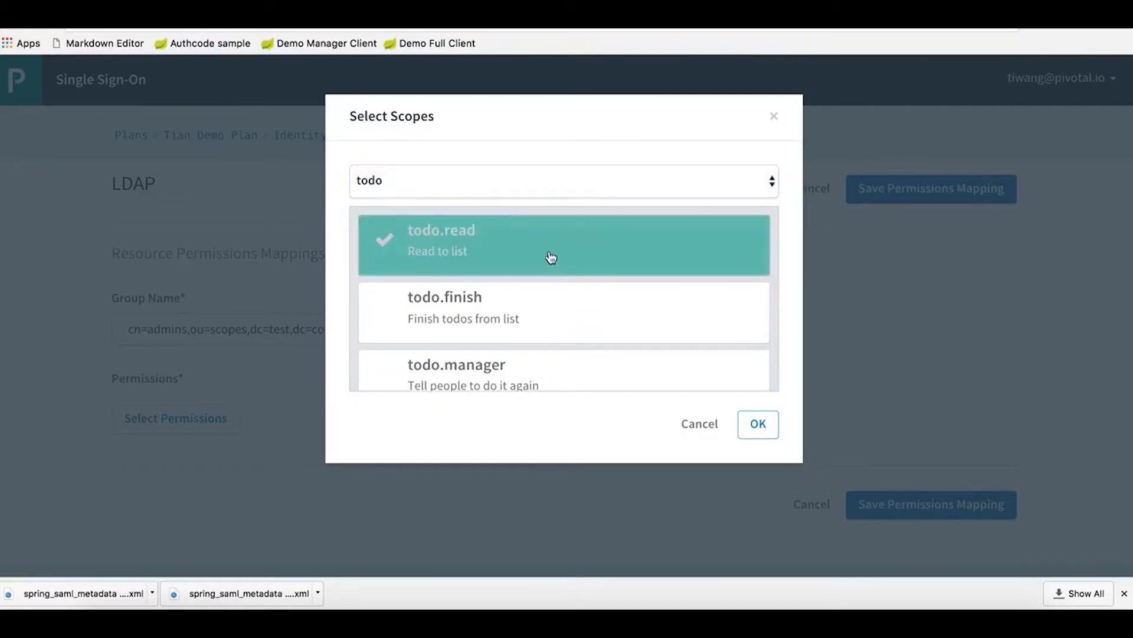
click(609, 187)
click(660, 160)
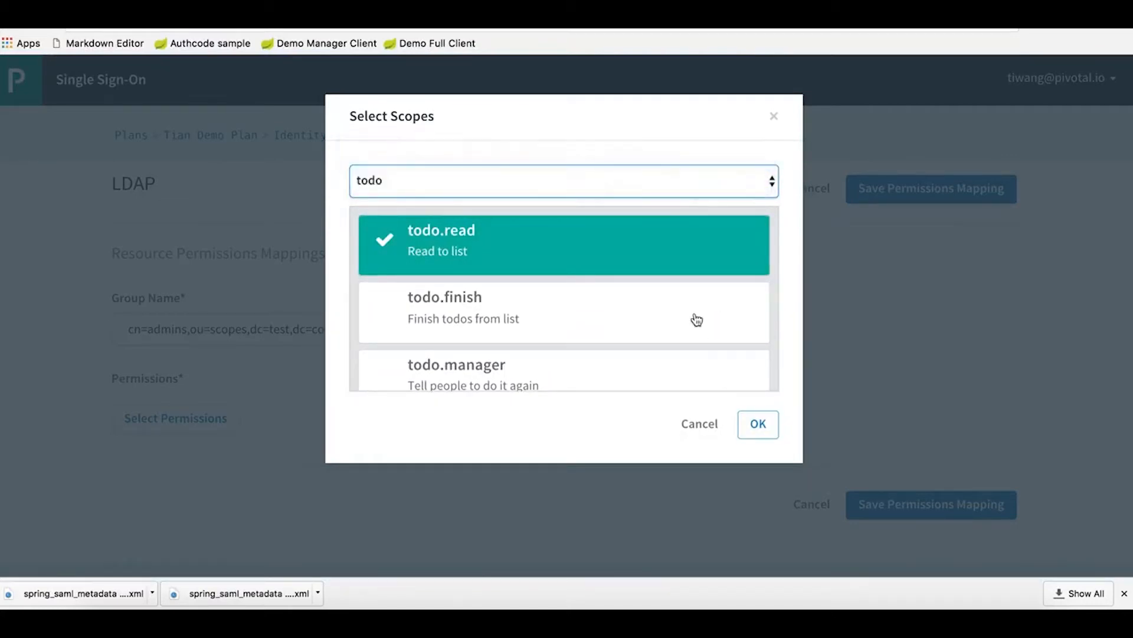
click(659, 273)
click(758, 323)
click(853, 190)
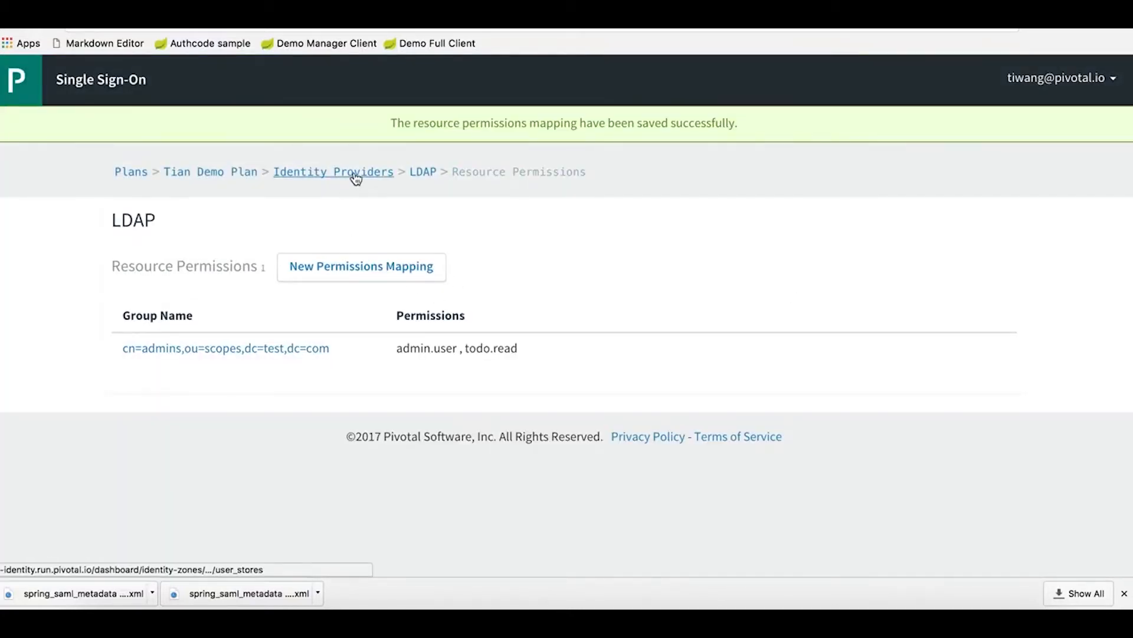
- Go to the SAML provider's users search page
click(353, 173)
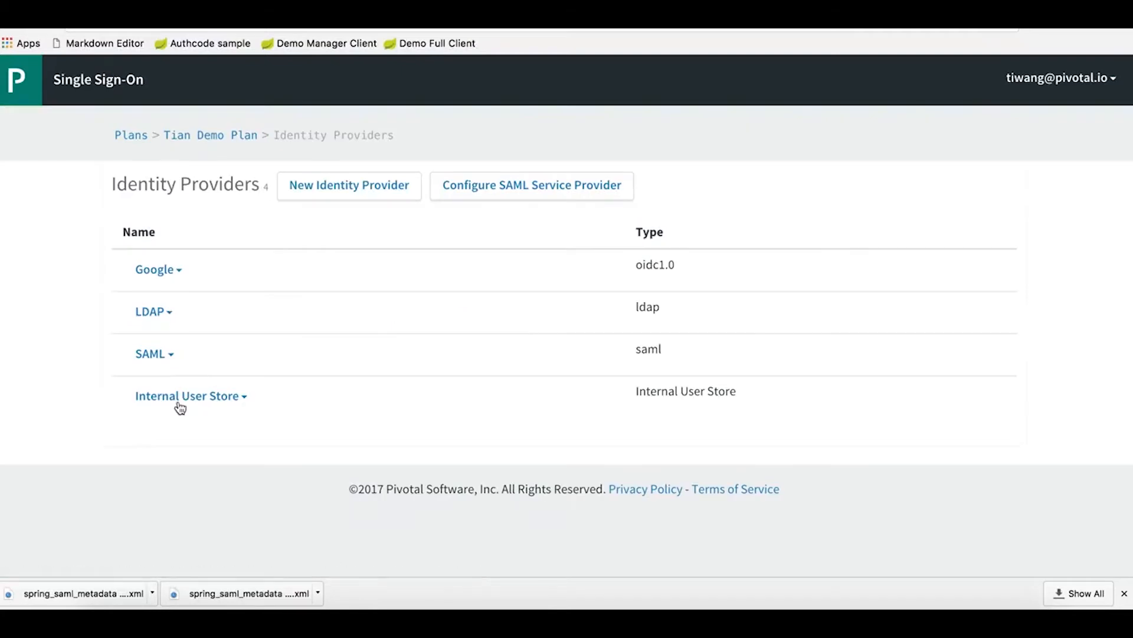
click(166, 365)
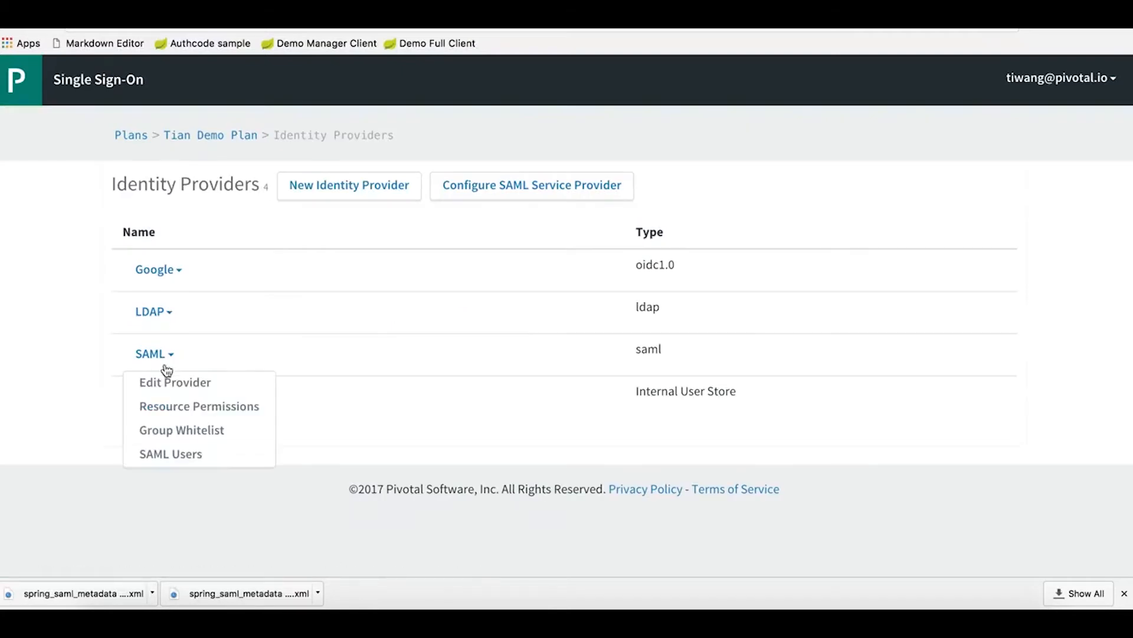
click(192, 463)
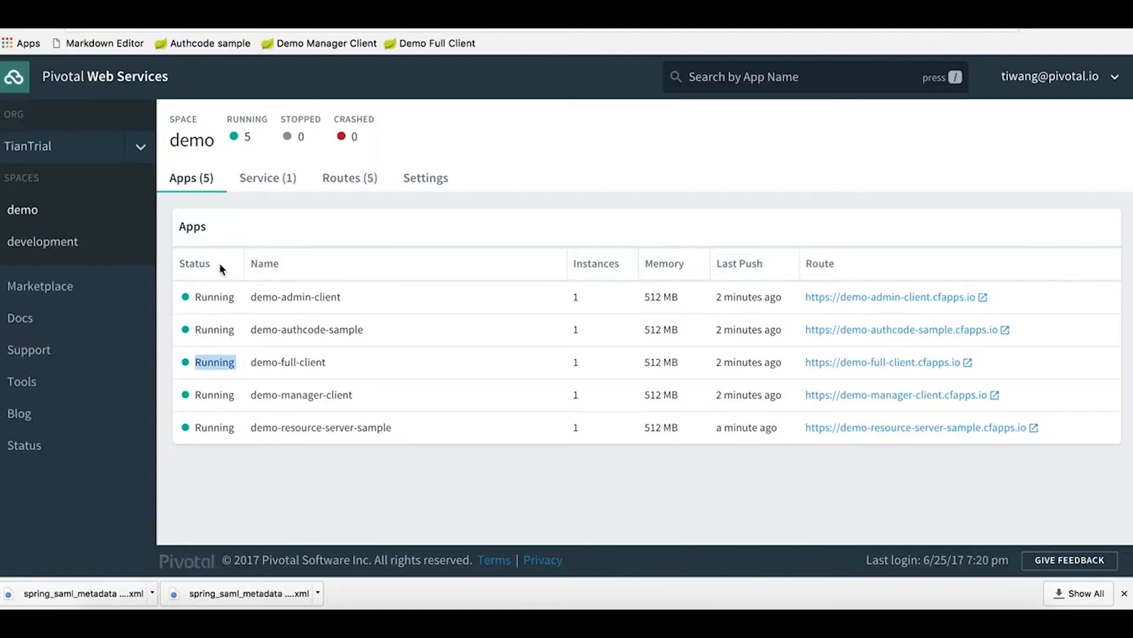
- In Pivotal Web Services, open demo-instance's SSO dashboard and view its admin and todo resources
click(261, 181)
click(289, 308)
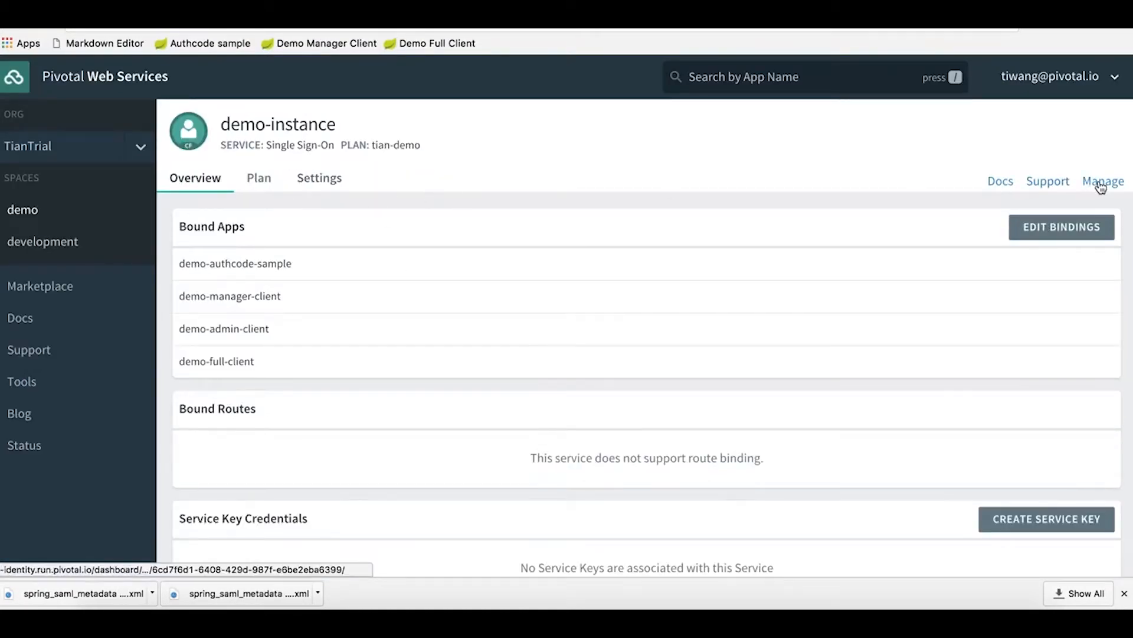
click(1102, 183)
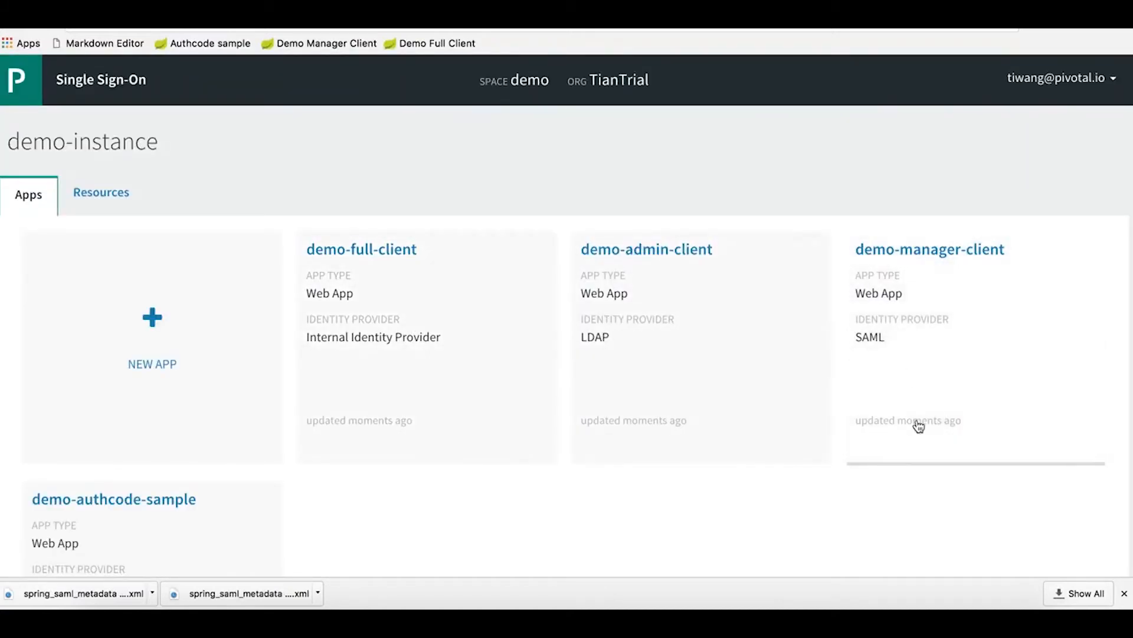
scroll(576, 523, down, 1)
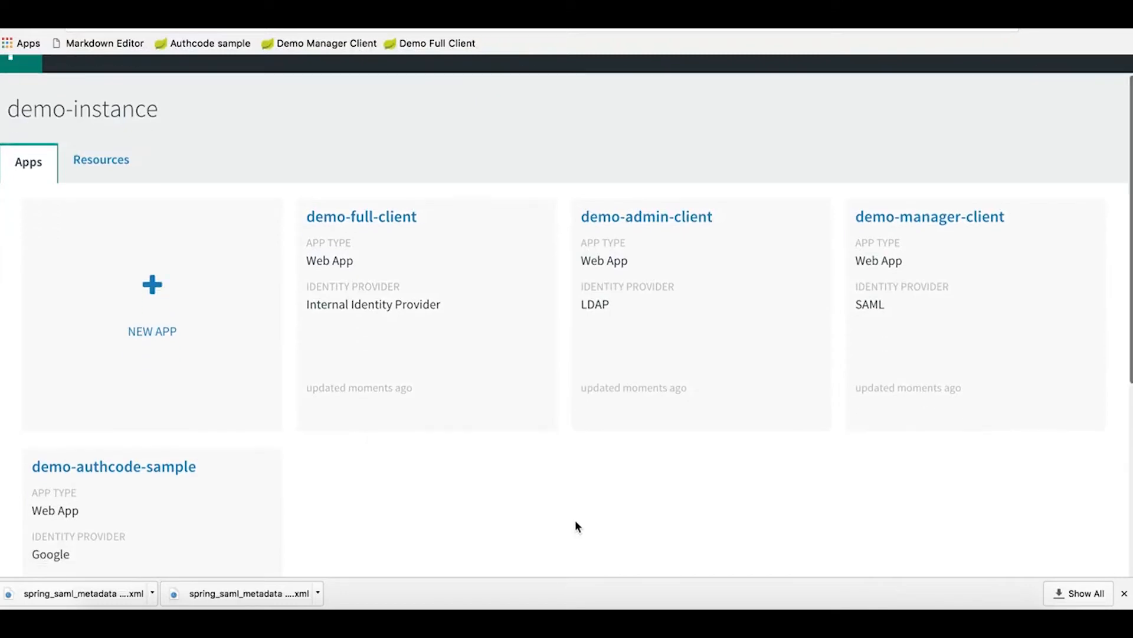
scroll(576, 525, down, 2)
click(103, 116)
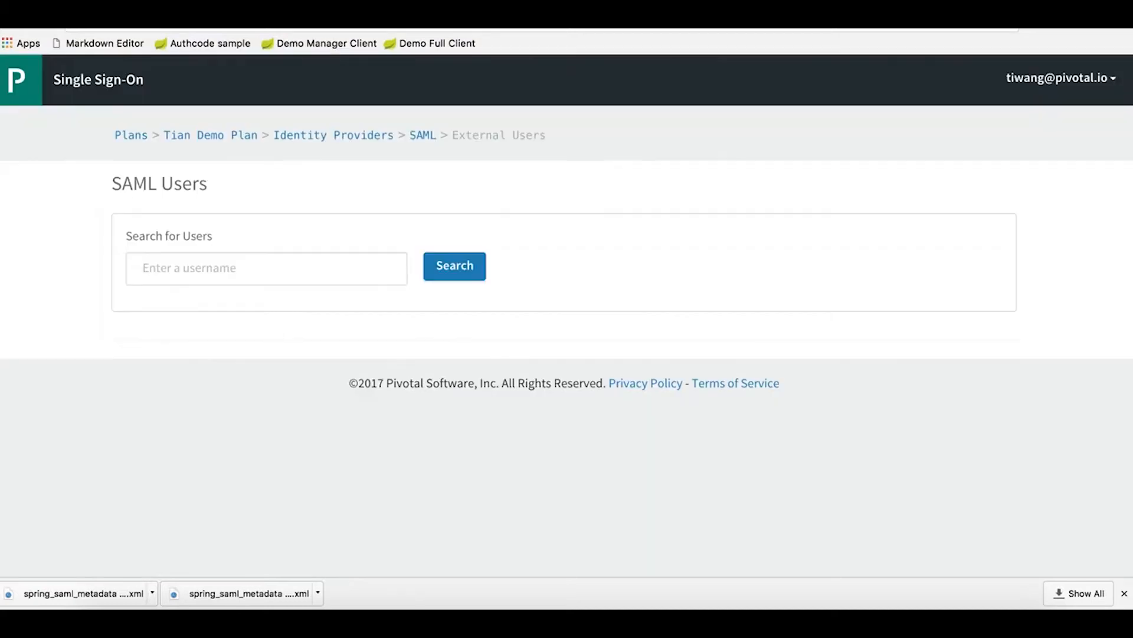
- Search SAML users, then start a SAML permissions mapping for group 'manager'
click(450, 266)
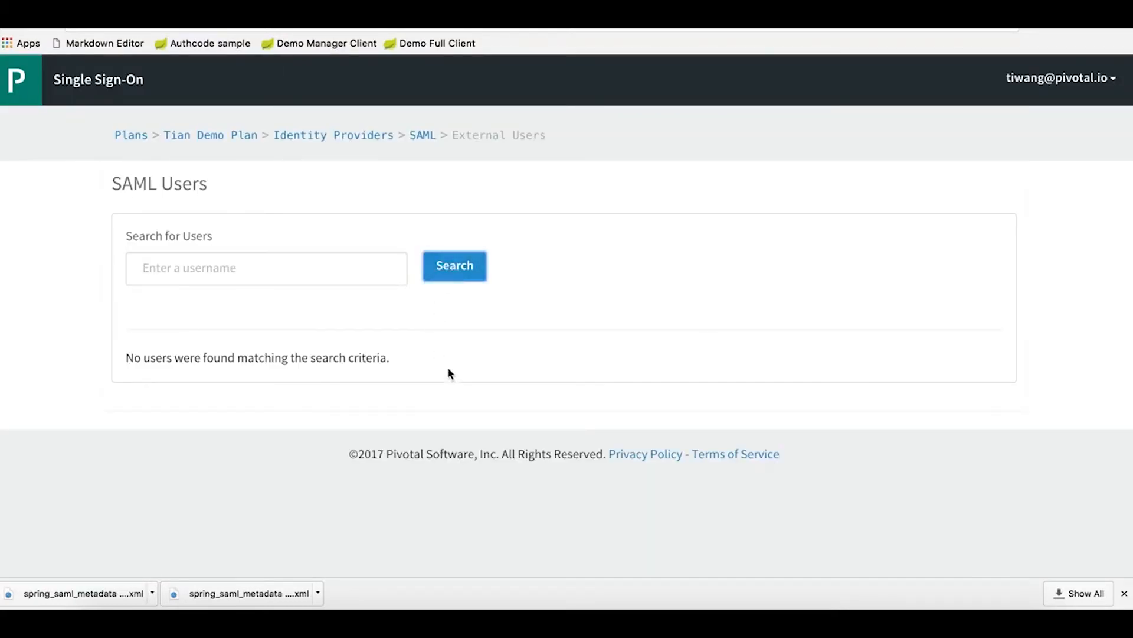
click(361, 135)
click(170, 356)
click(168, 409)
click(312, 236)
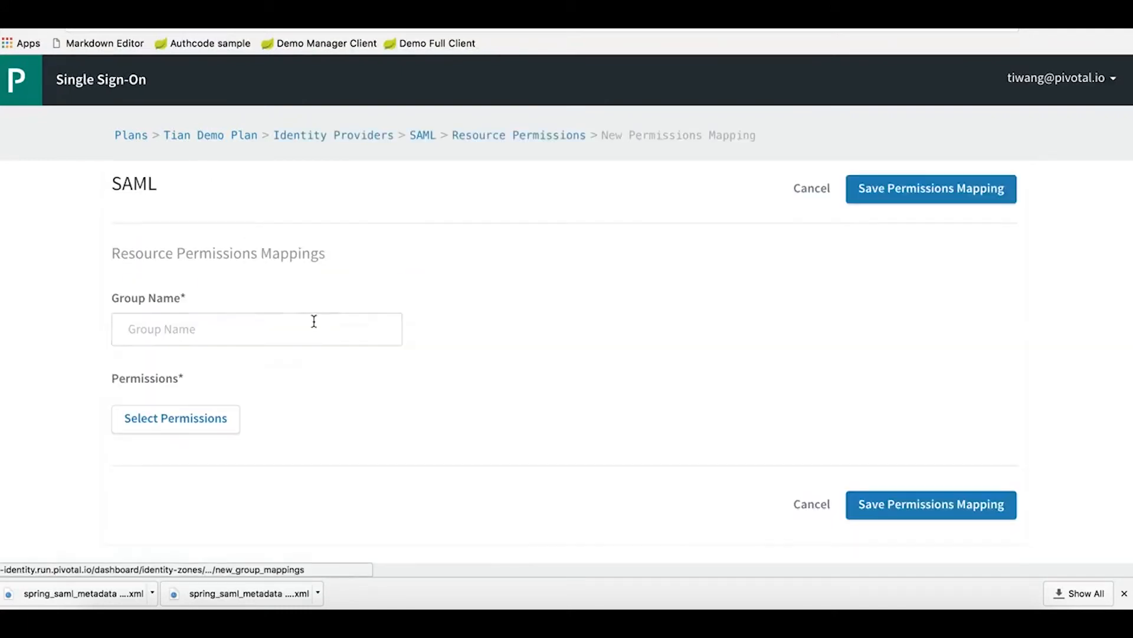
click(313, 334)
text(manager)
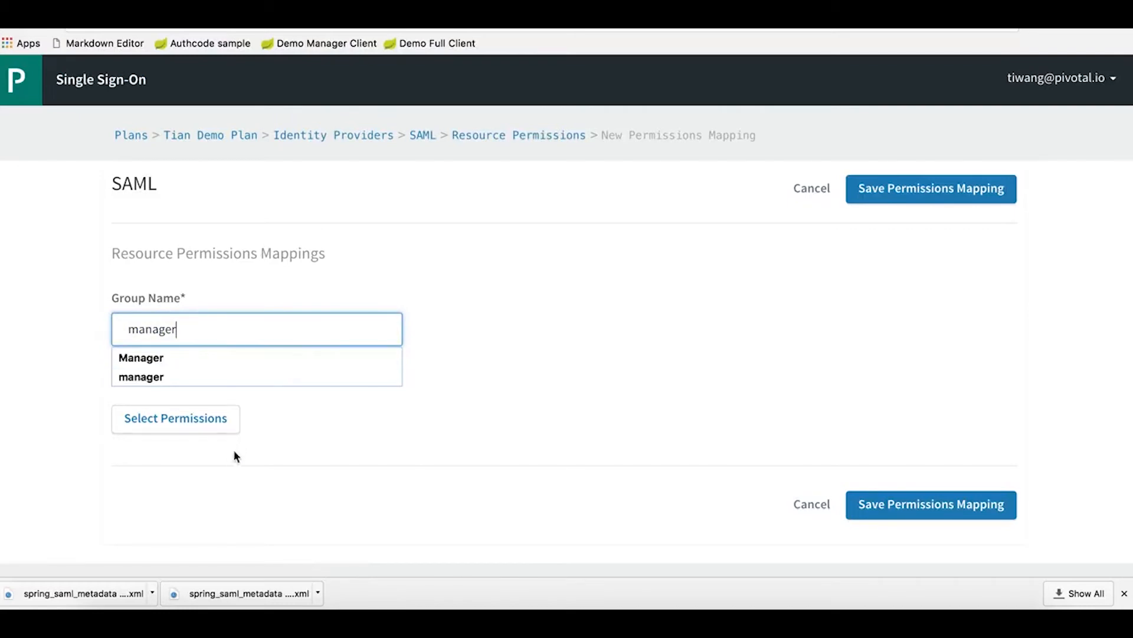
- Grant manager todo.read, todo.manager and todo.write, save, and return to Identity Providers
click(204, 426)
click(373, 188)
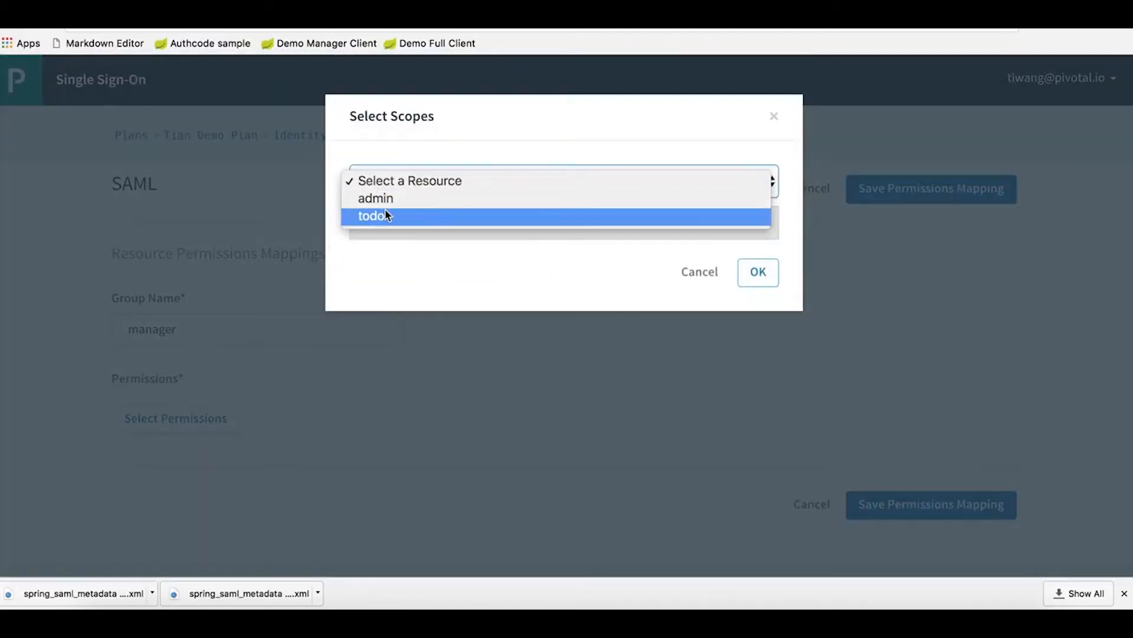
click(384, 217)
click(469, 260)
scroll(484, 366, down, 1)
click(484, 366)
scroll(480, 351, down, 1)
click(480, 352)
click(757, 424)
click(872, 189)
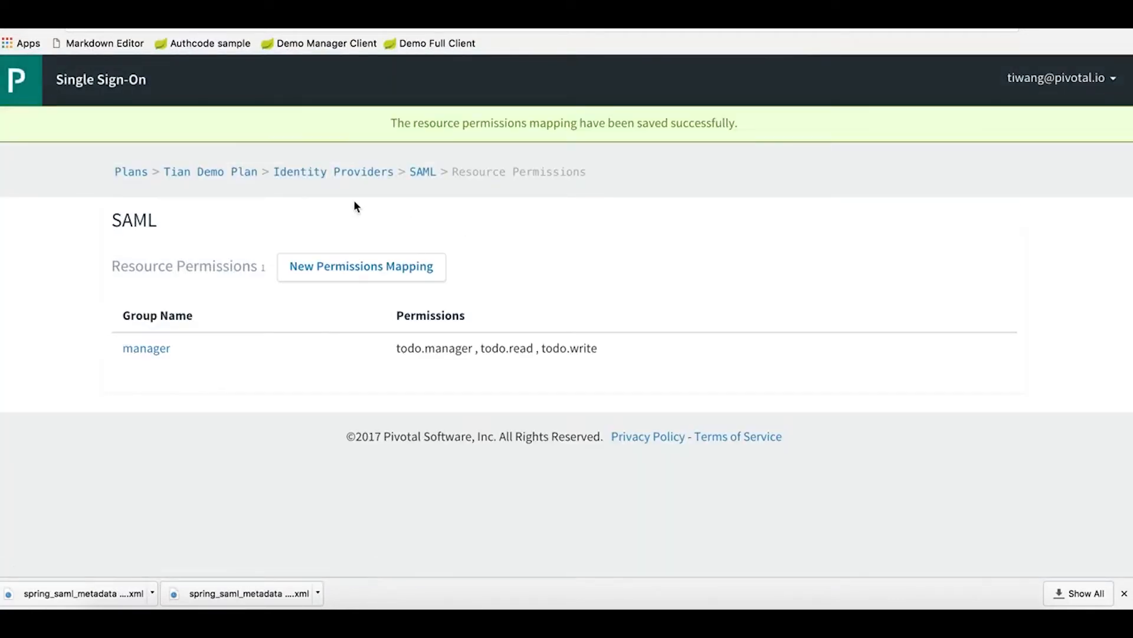
click(306, 178)
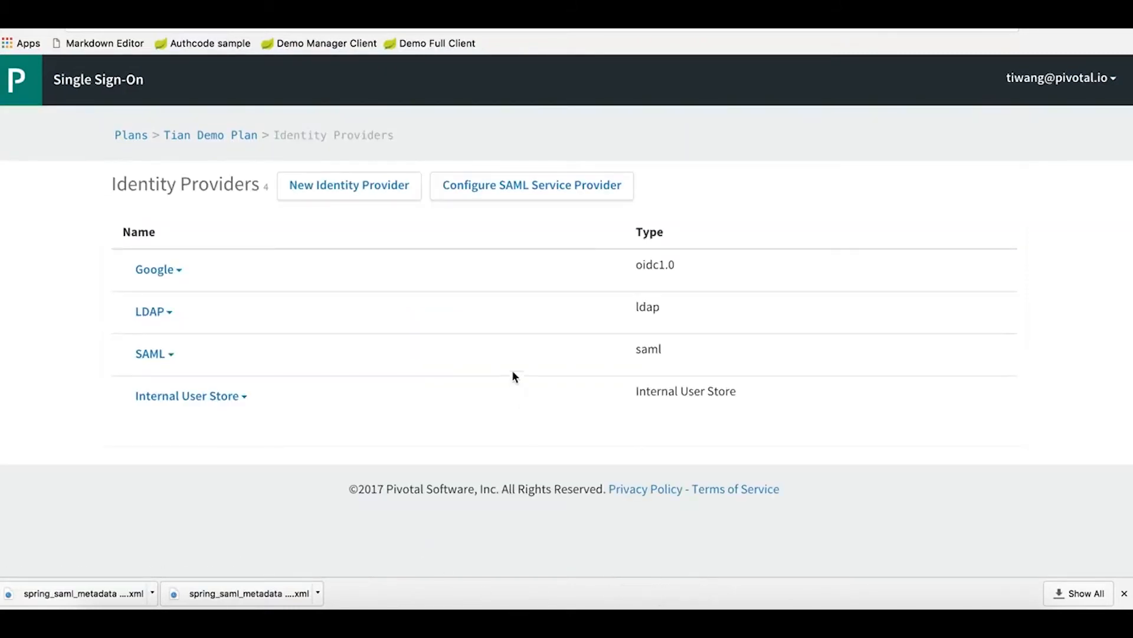
- Switch to the Authcode sample window, log out, and log back in with the Auth Code grant
right_click(660, 605)
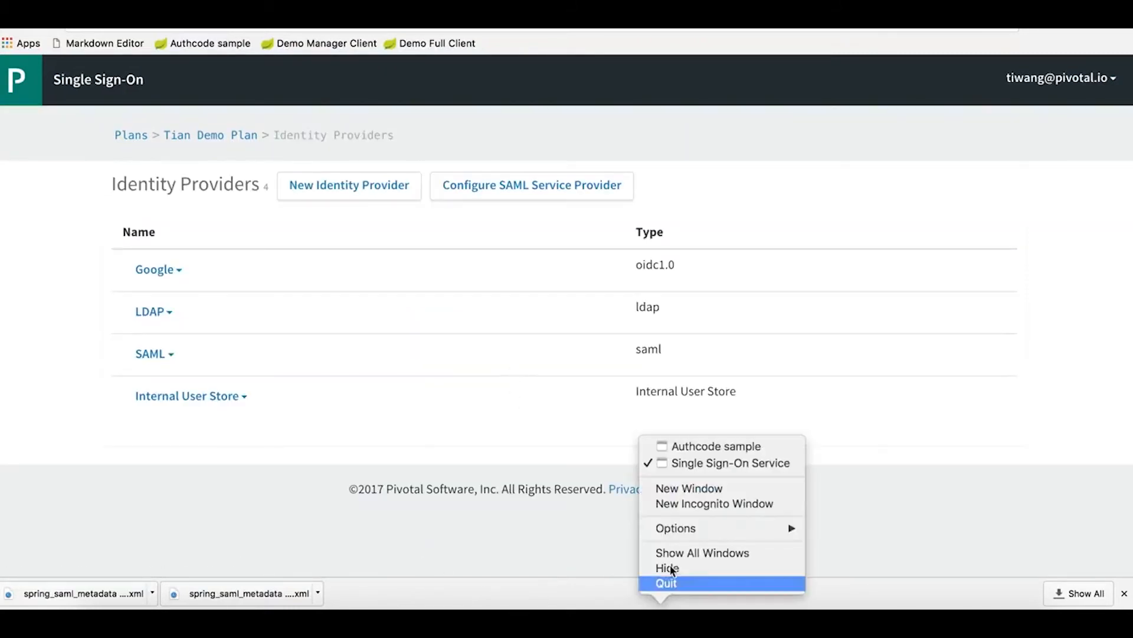
click(685, 444)
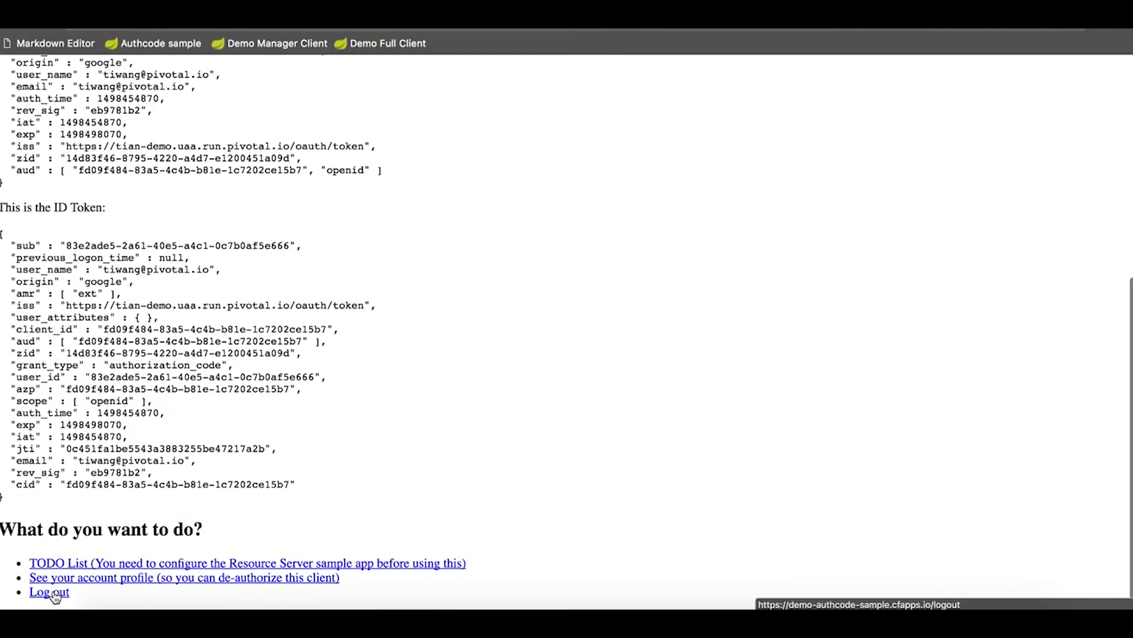
click(52, 592)
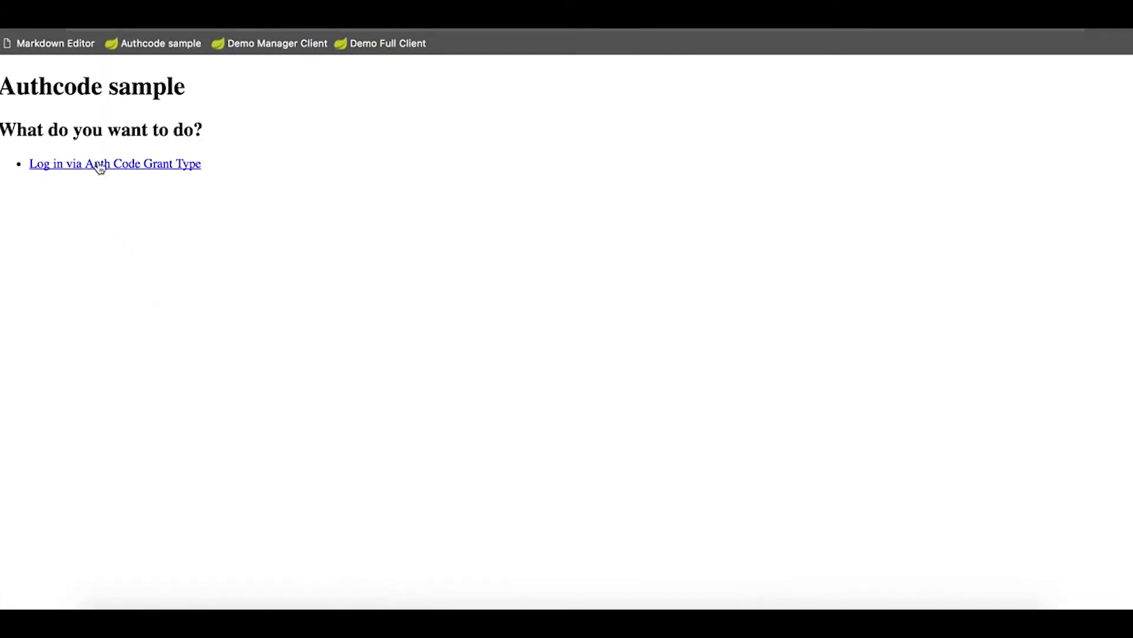
click(99, 163)
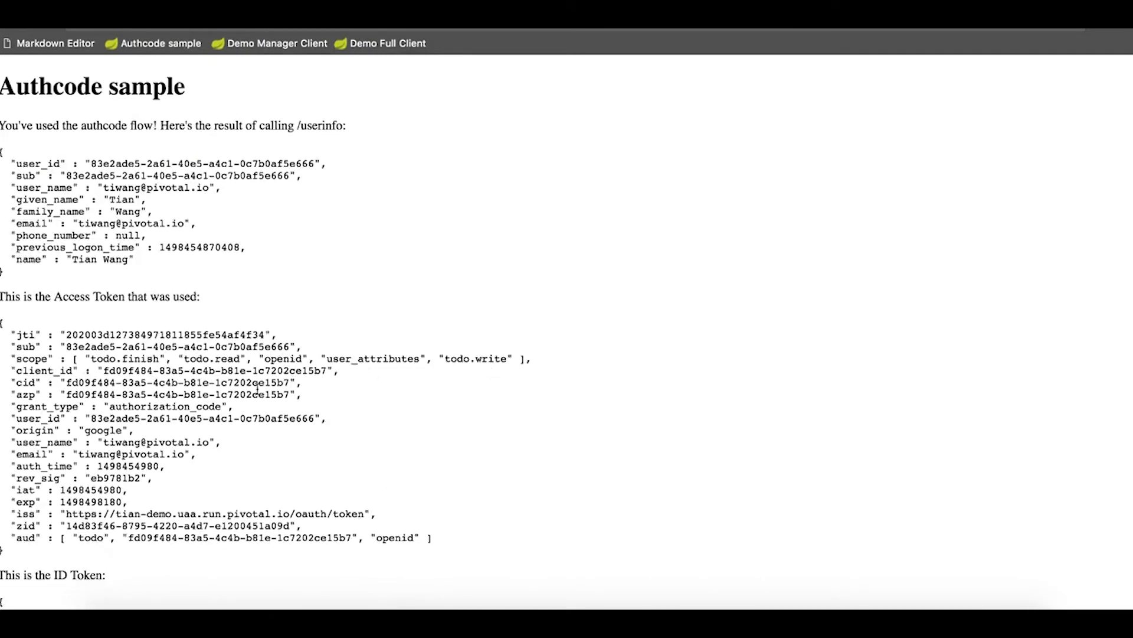
- Open the TODO List and place the cursor in the Add Item field
scroll(363, 387, down, 6)
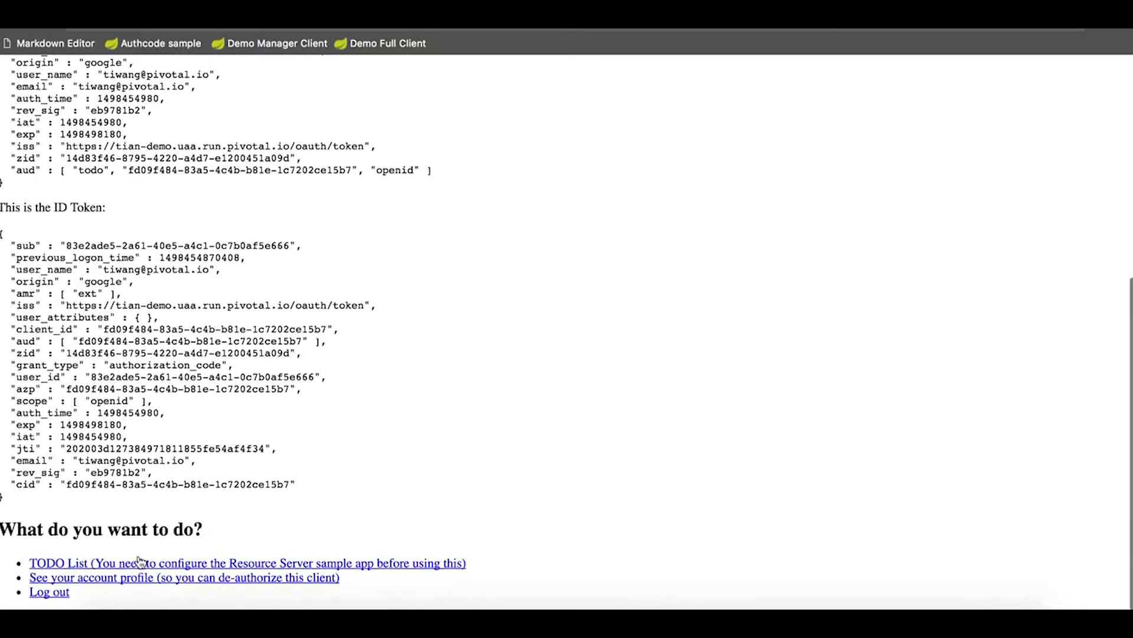
click(139, 562)
click(139, 125)
- Add 'Task 1' and 'Task 2' to the TODO list, then mark Task 2 finished
text(Task 1)
click(176, 127)
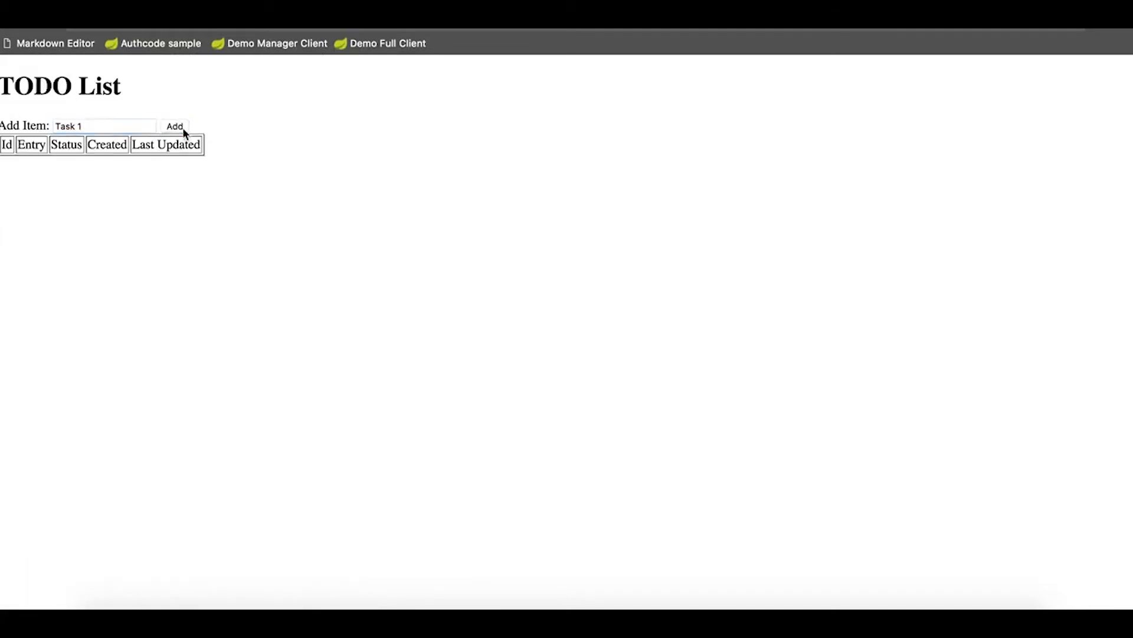
click(140, 126)
text(Ta)
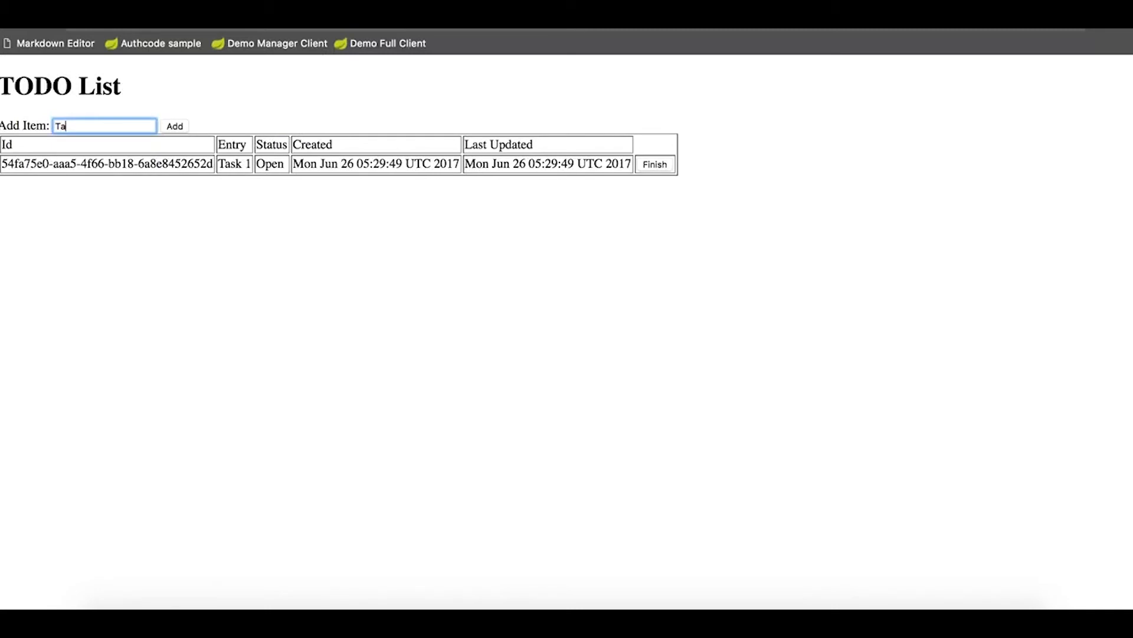
click(175, 127)
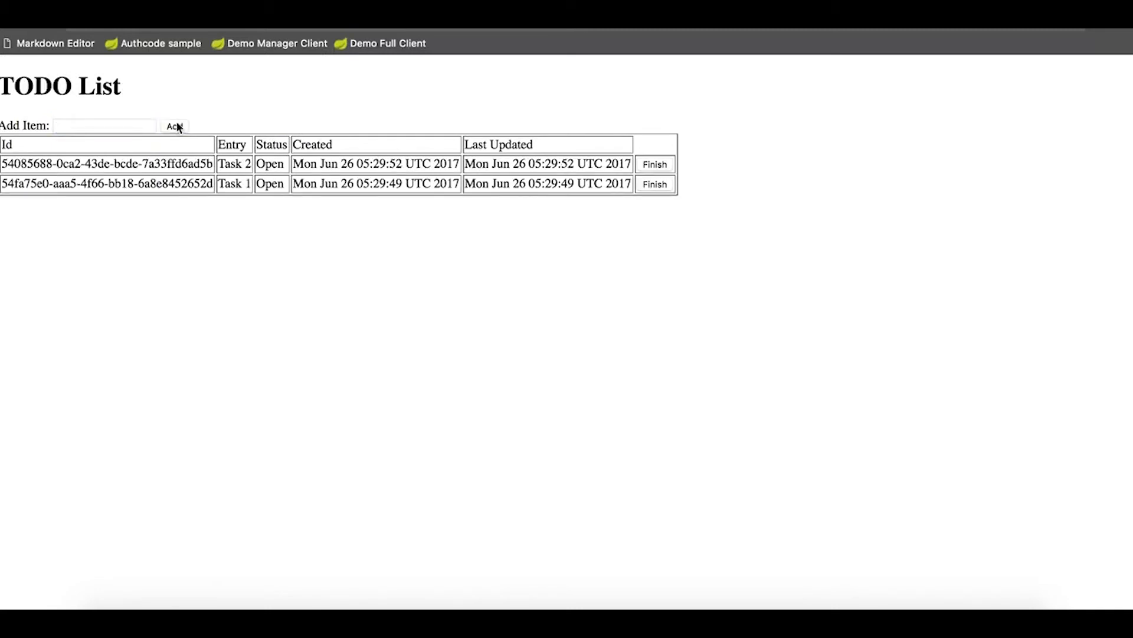
click(655, 165)
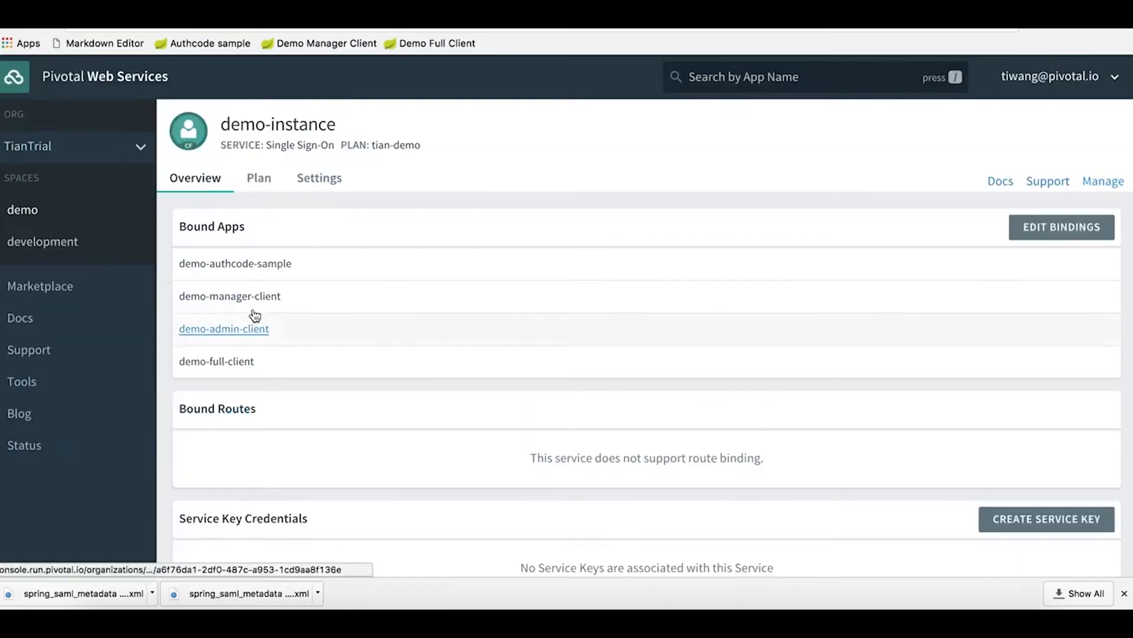
- Open demo-manager-client from the demo space in an incognito window
click(70, 222)
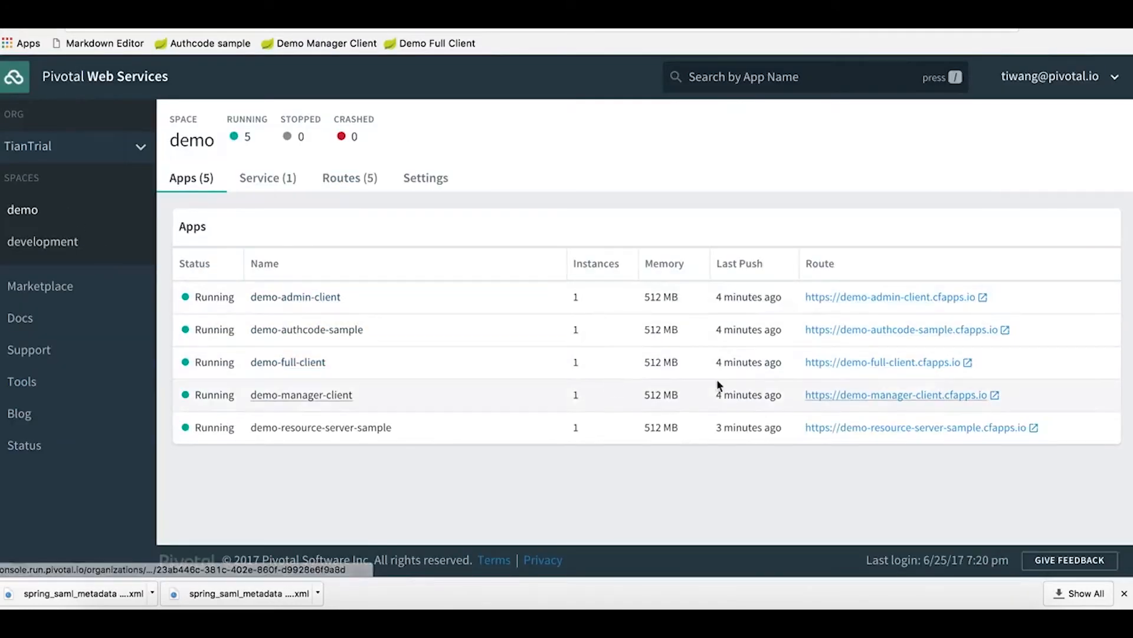
right_click(856, 395)
click(912, 426)
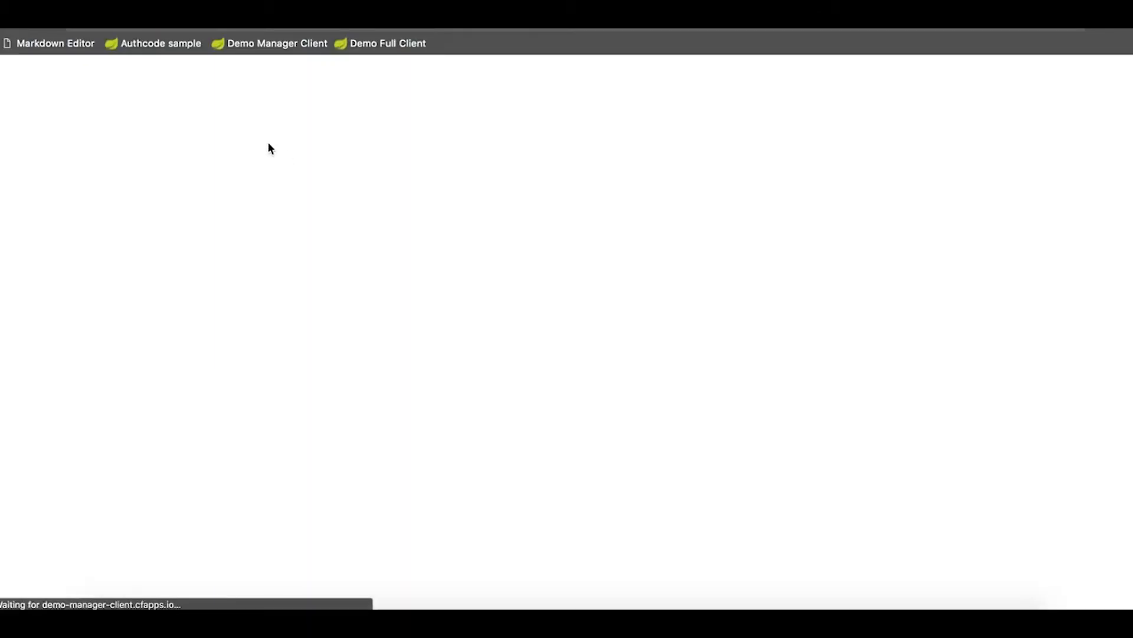
- Log in via Auth Code grant with the manager user's Okta email and password
click(162, 165)
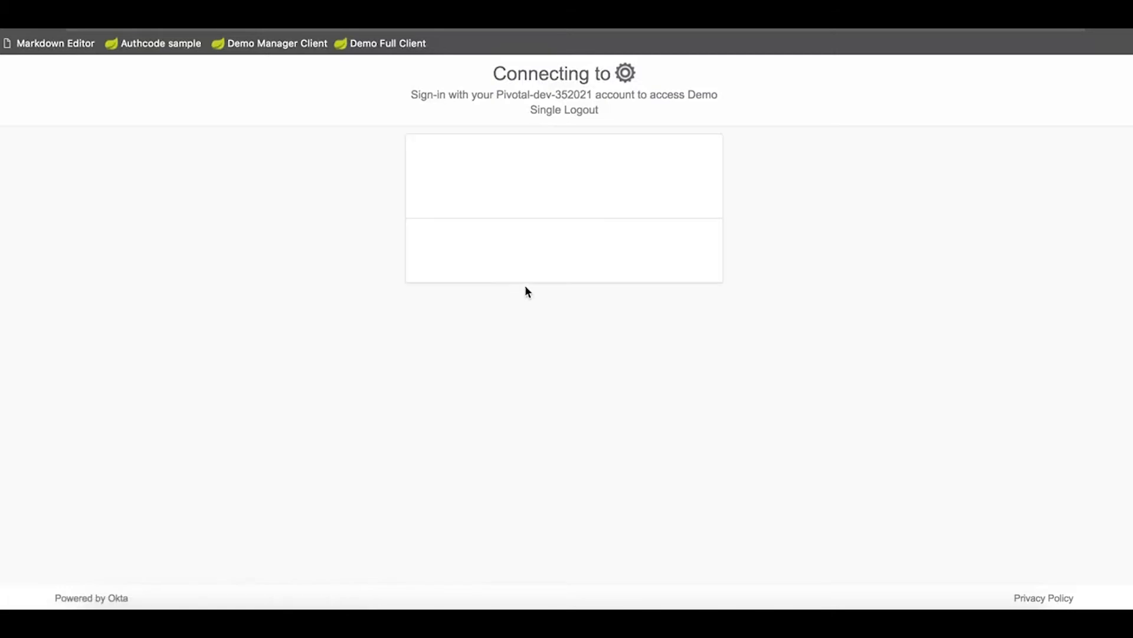
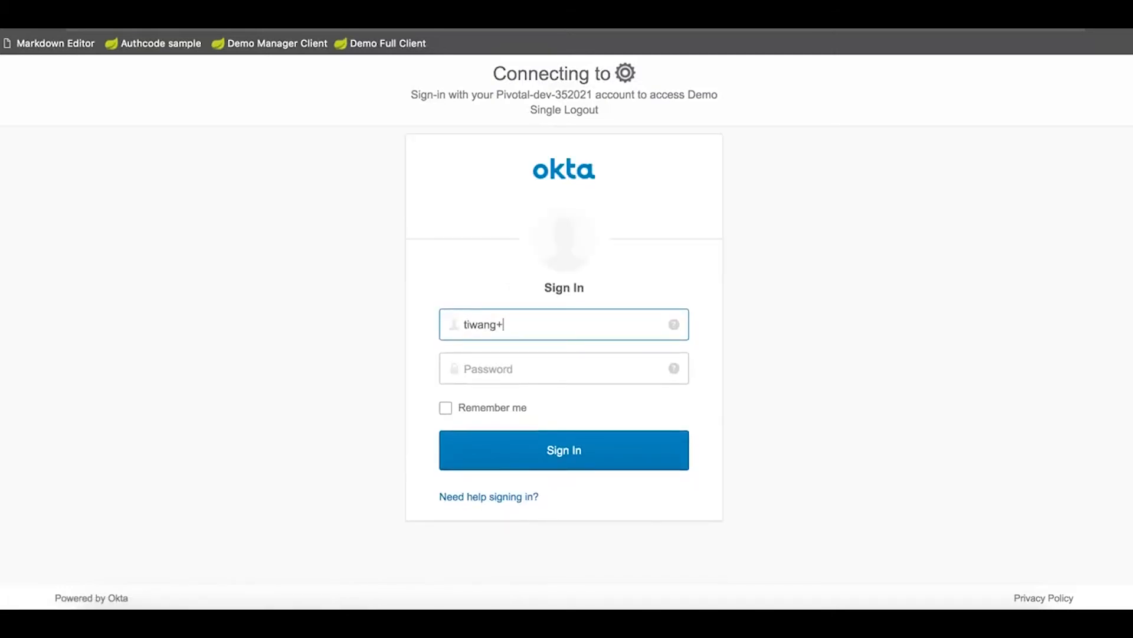
key(Tab)
text(••••••)
key(Return)
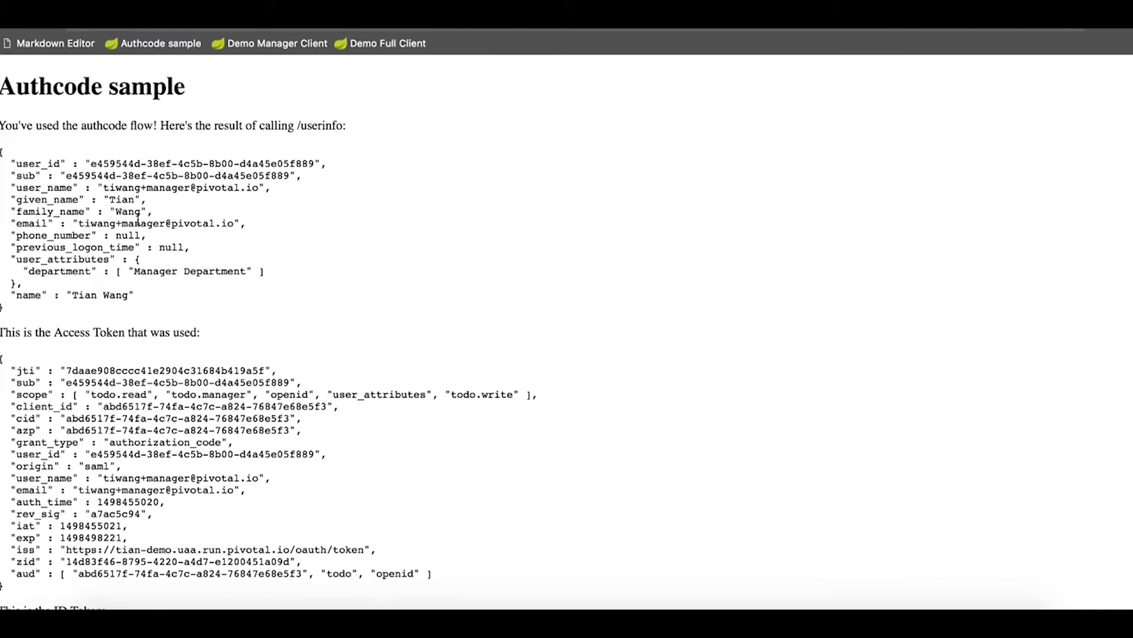
- Highlight the Manager Department attribute, todo scopes and saml origin, then open the manager's TODO List
drag(23, 284, 4, 260)
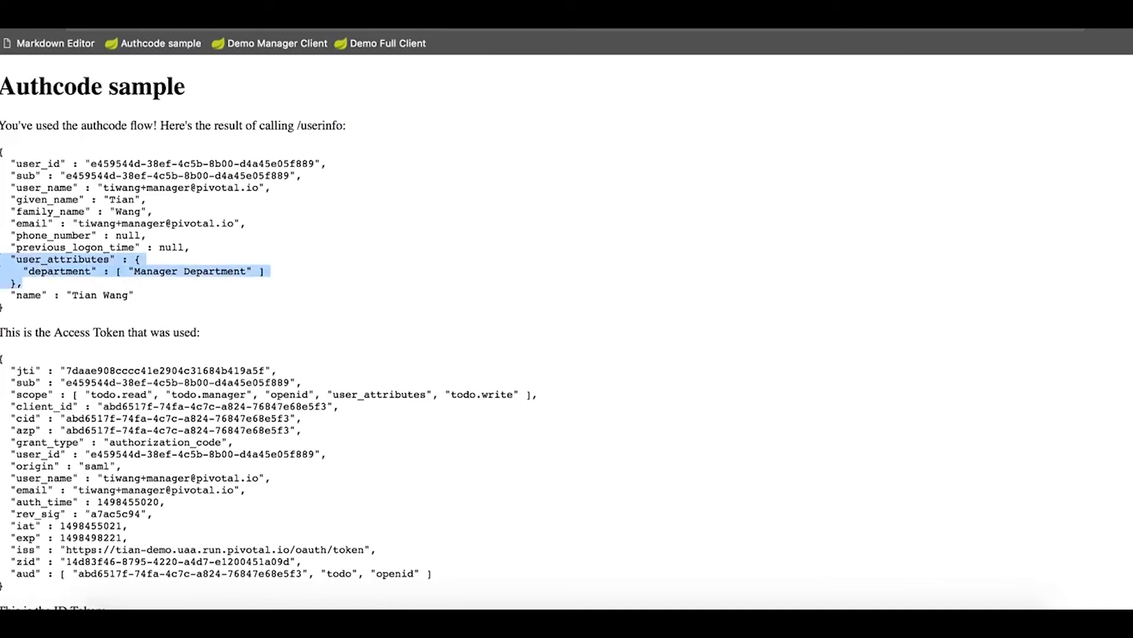
click(83, 290)
scroll(100, 303, down, 2)
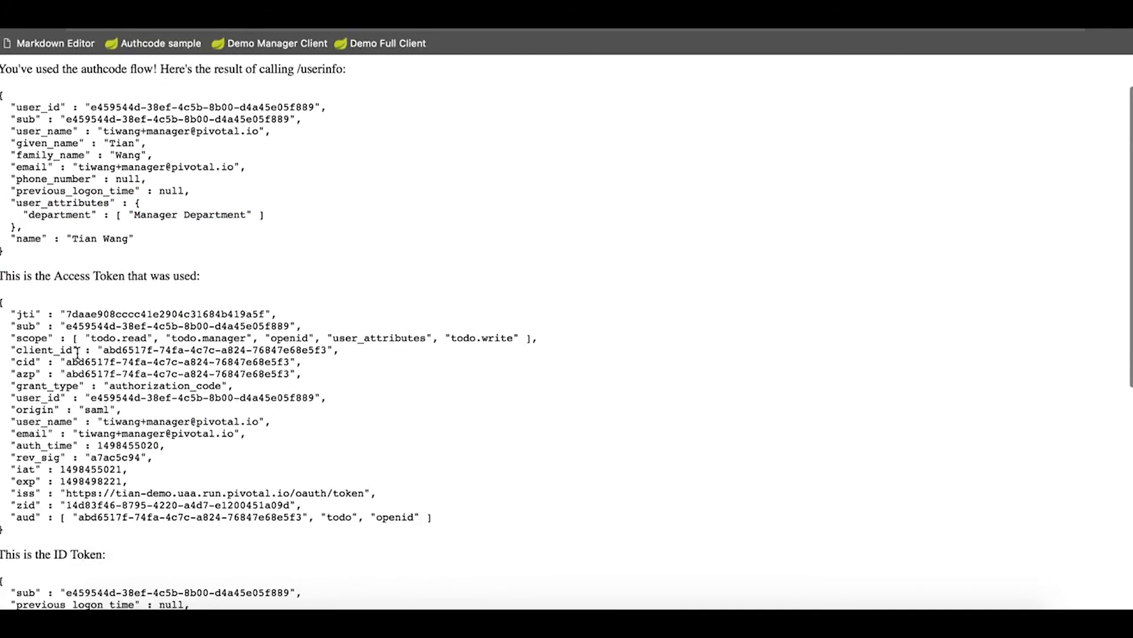
drag(84, 334, 513, 341)
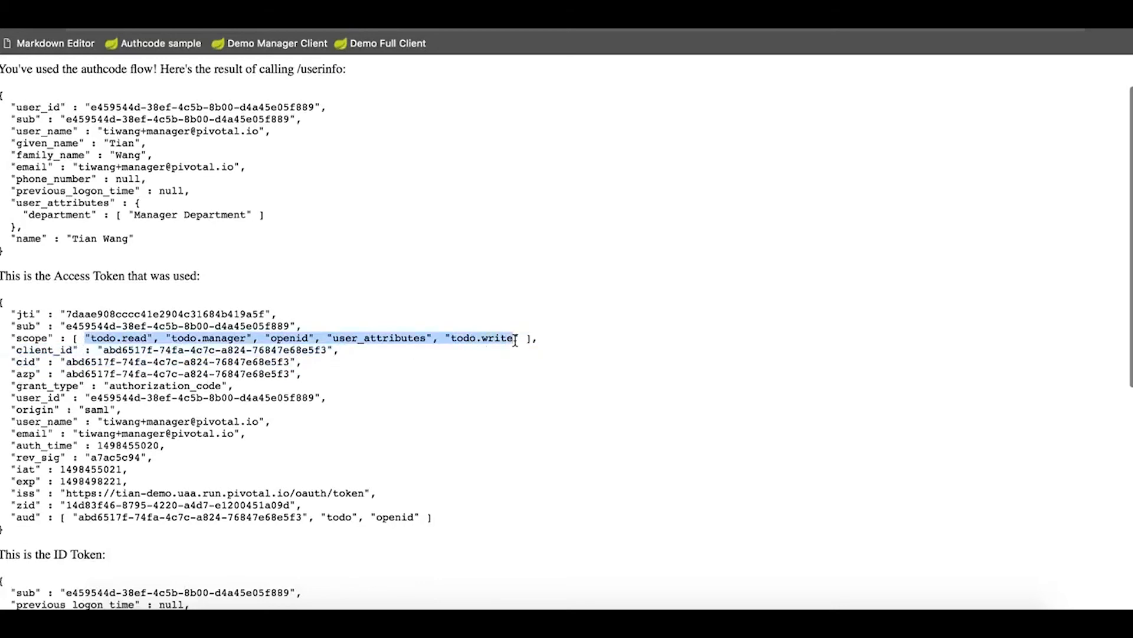
click(538, 342)
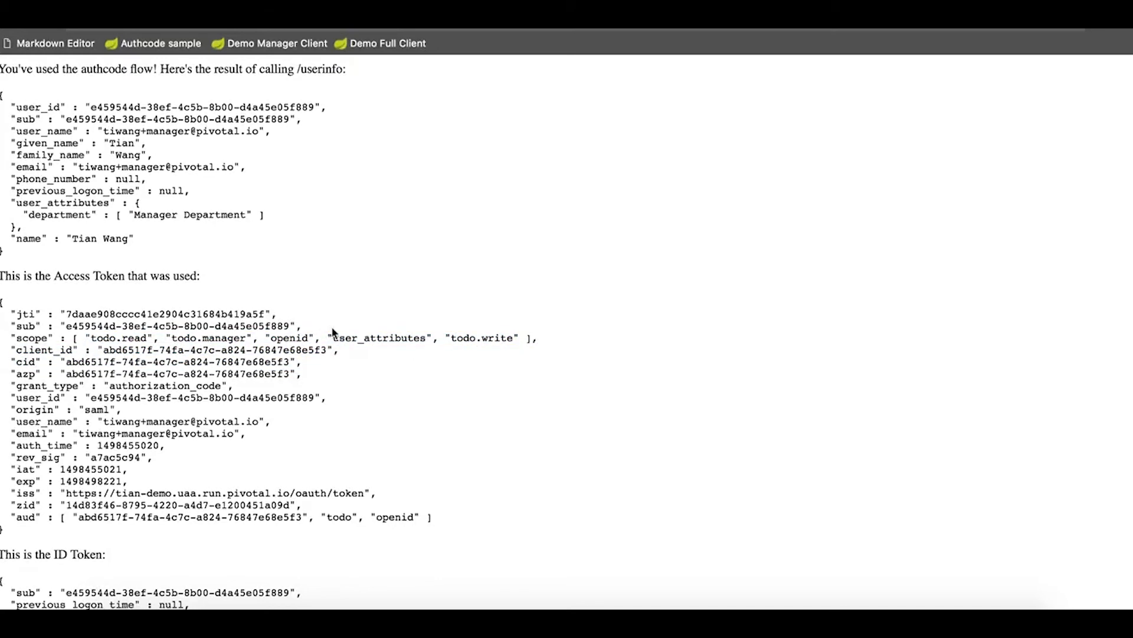
scroll(274, 353, down, 8)
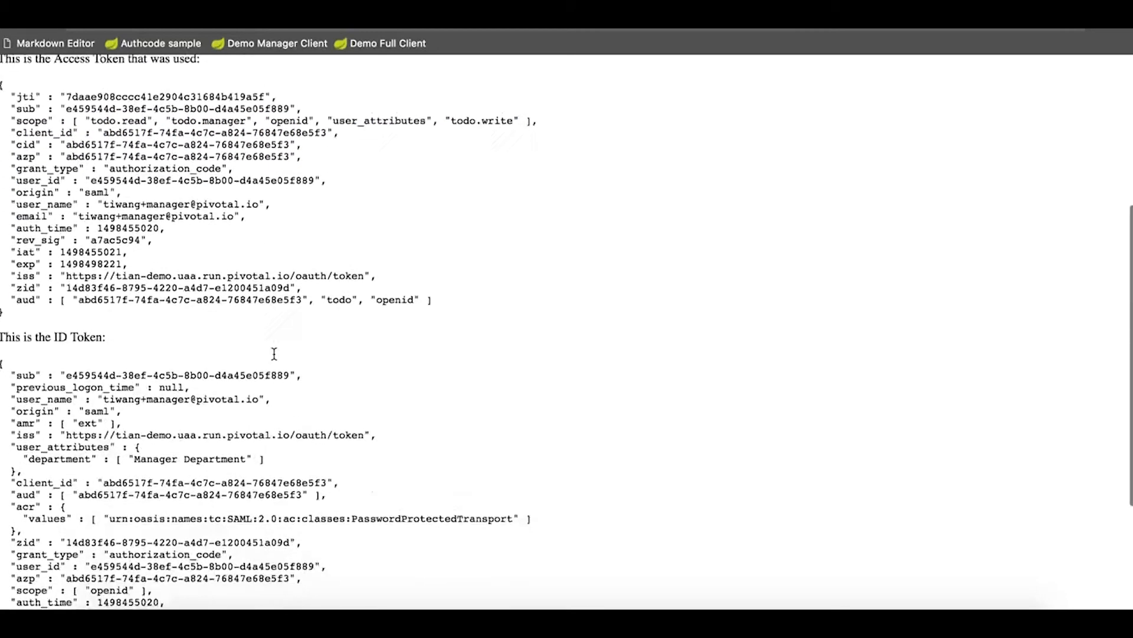
scroll(274, 352, down, 1)
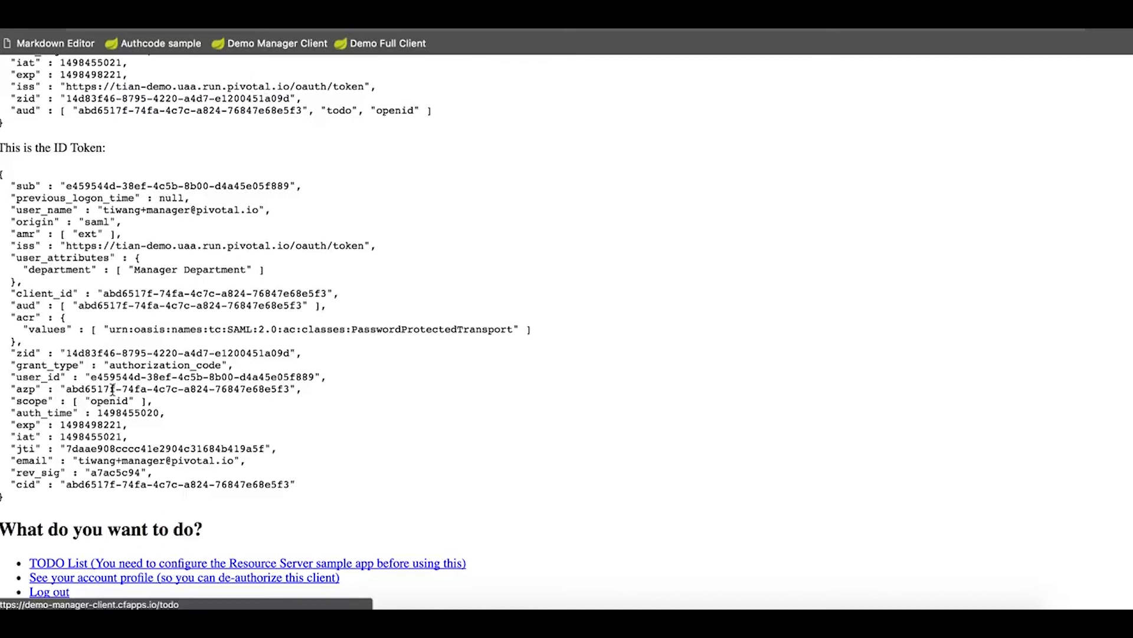
drag(115, 223, 79, 225)
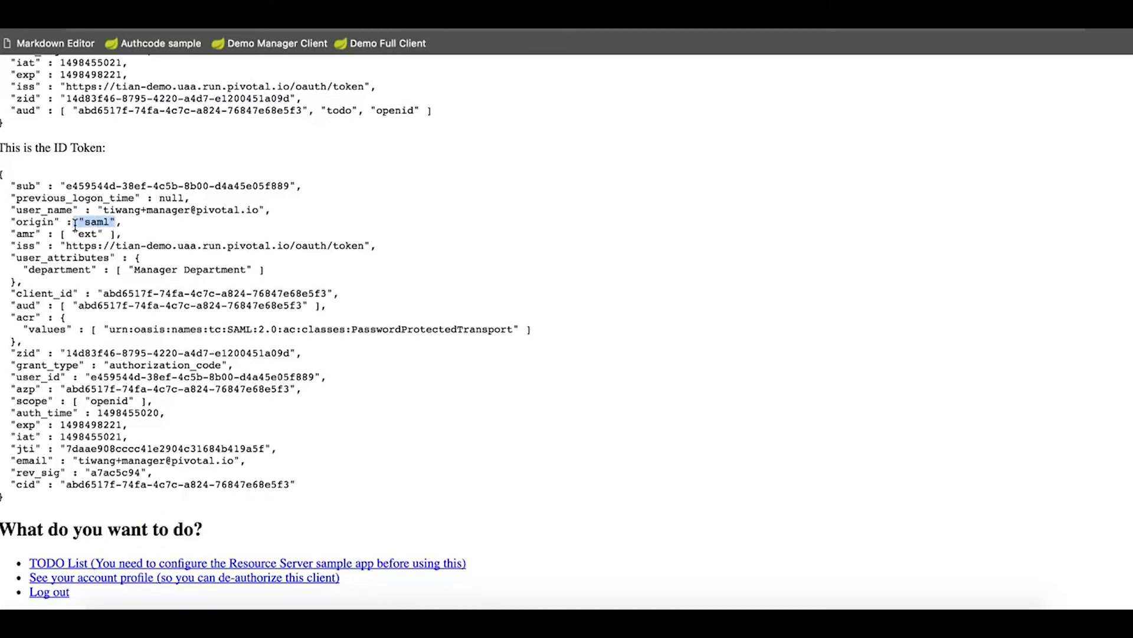
click(183, 563)
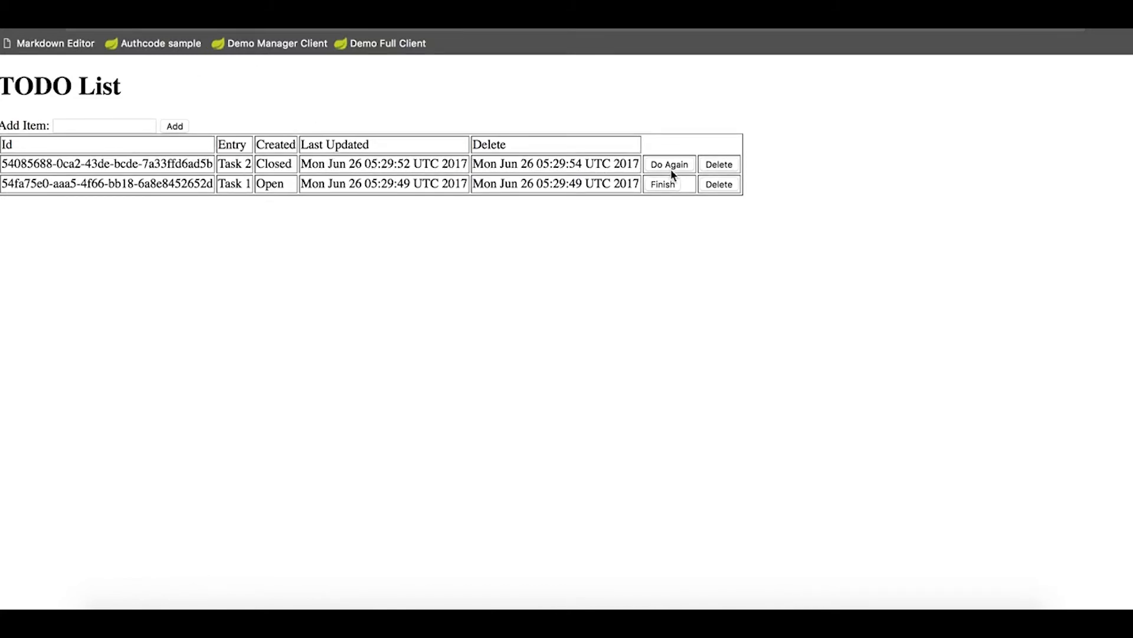
- As manager, try finishing Task 1 and reopening and deleting Task 2, returning from the error page
click(664, 186)
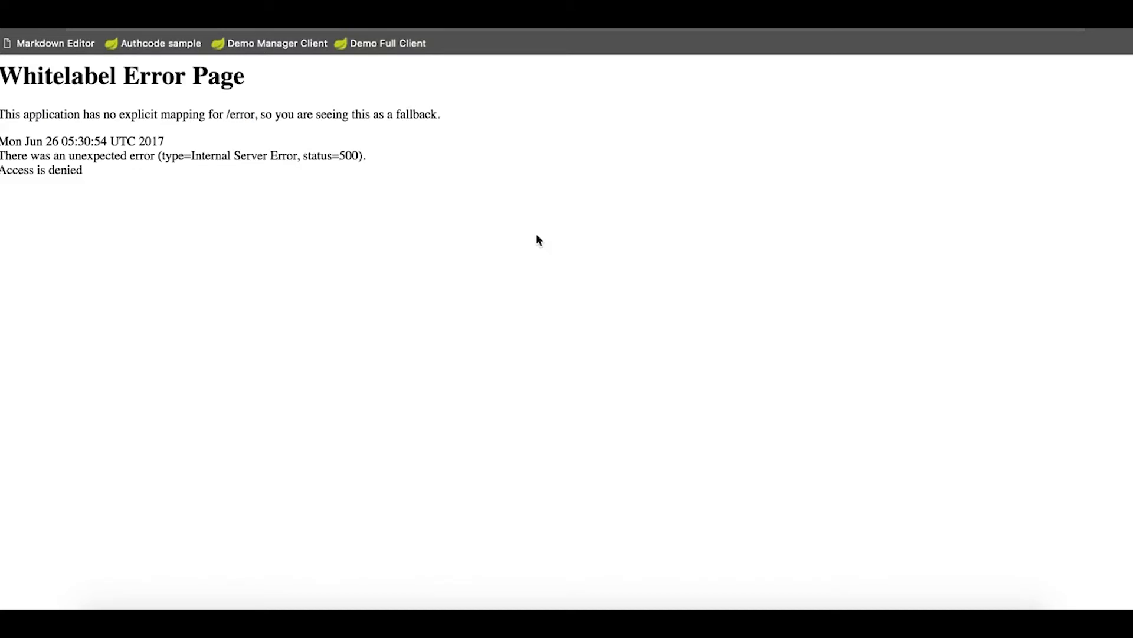
click(13, 24)
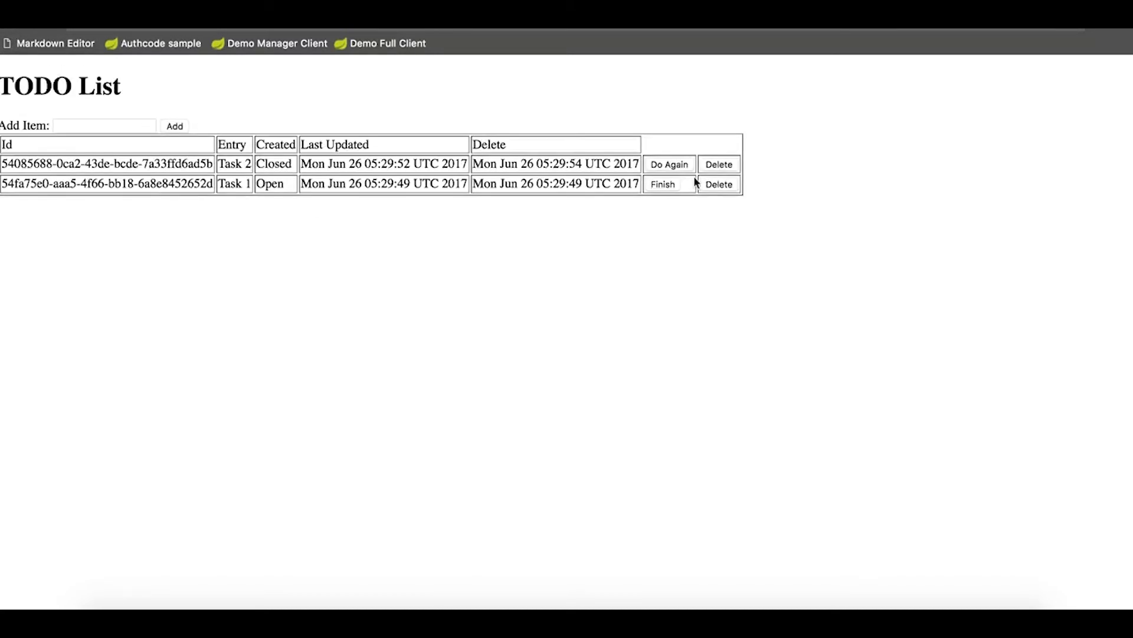
click(677, 169)
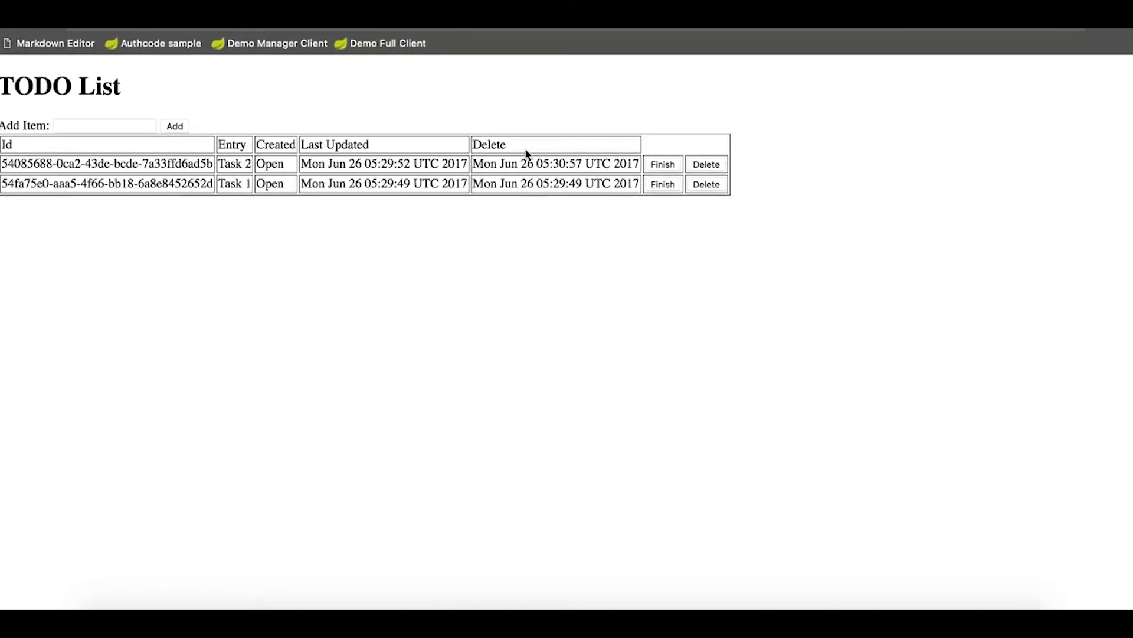
click(704, 165)
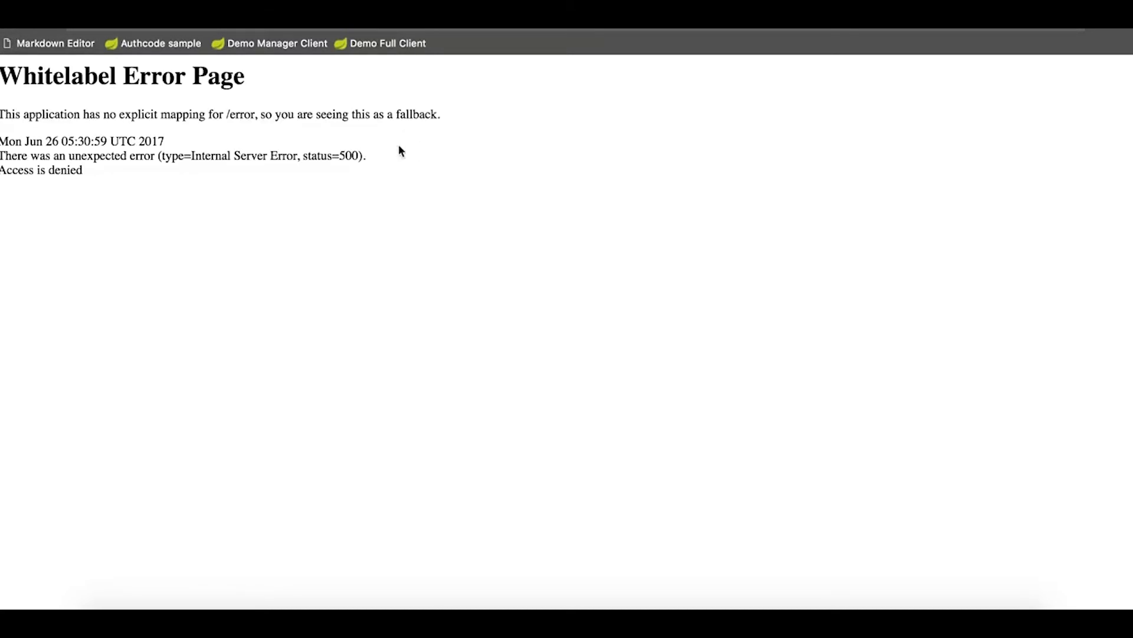
click(9, 28)
- Add 'Important Manager Assigned Task' to the TODO list
click(120, 122)
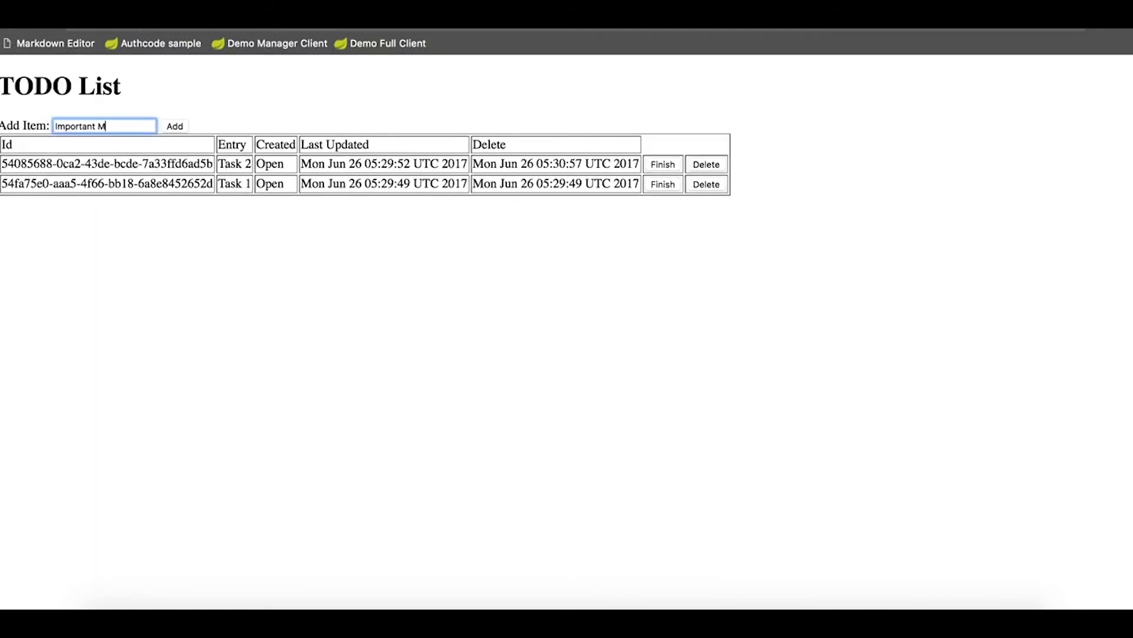
text(Important Manager Assigned Task)
click(174, 126)
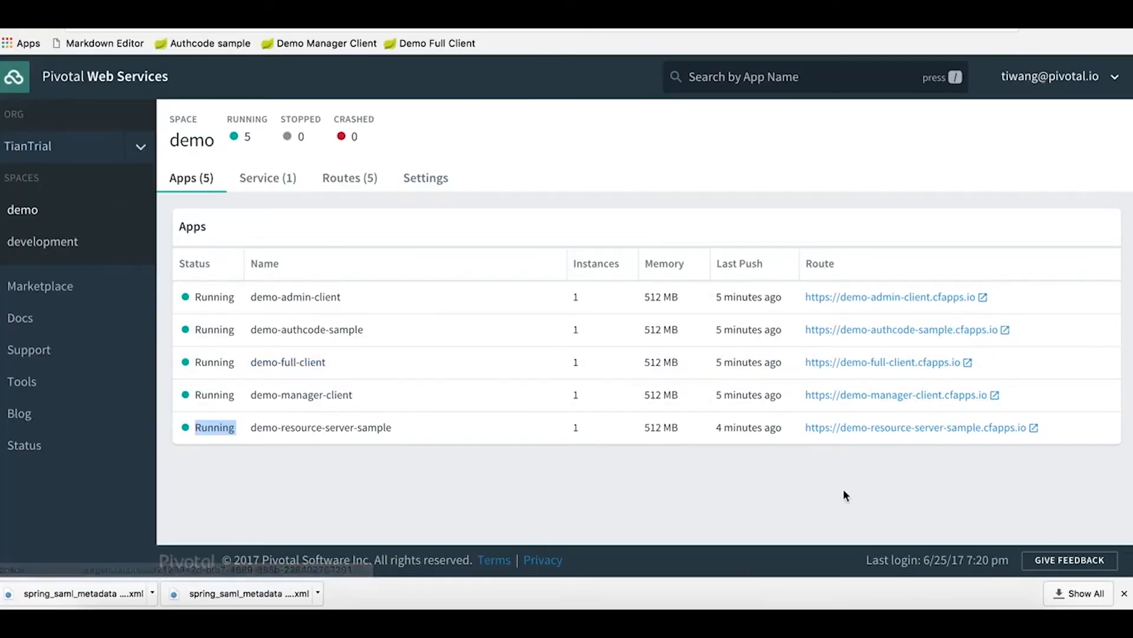
- Open demo-admin-client in an incognito window and start the Auth Code grant login
right_click(844, 303)
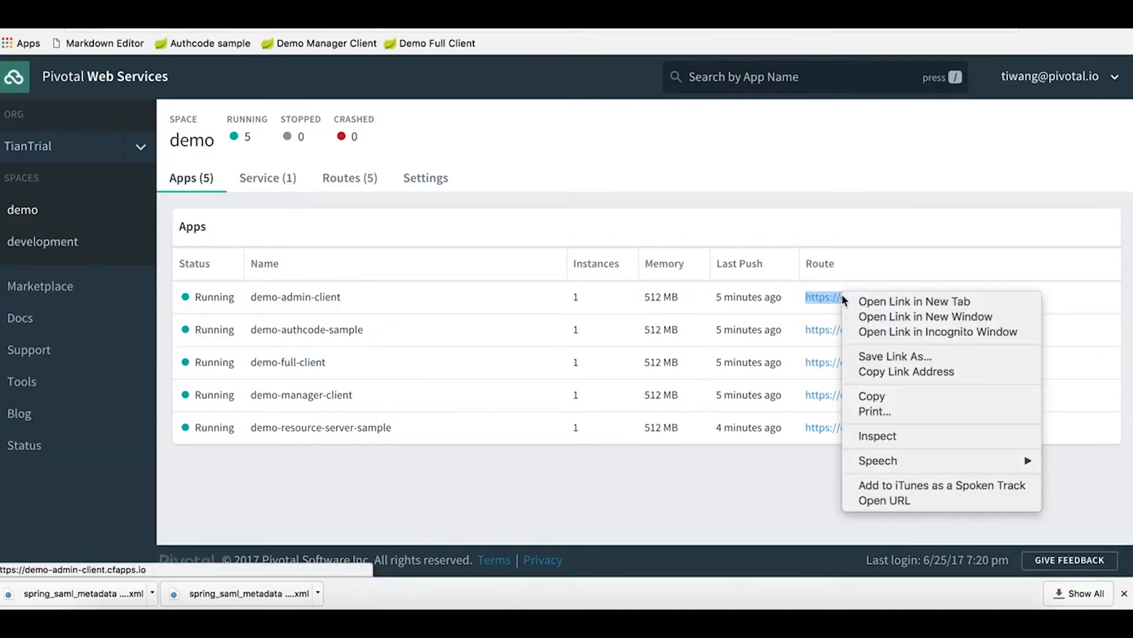
click(878, 331)
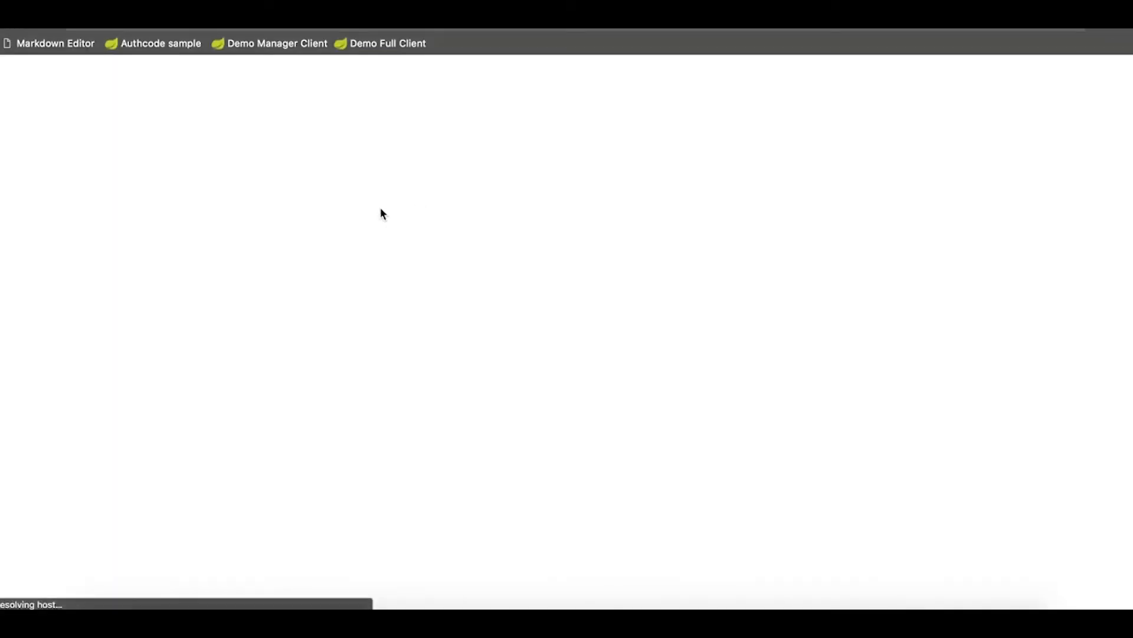
click(175, 168)
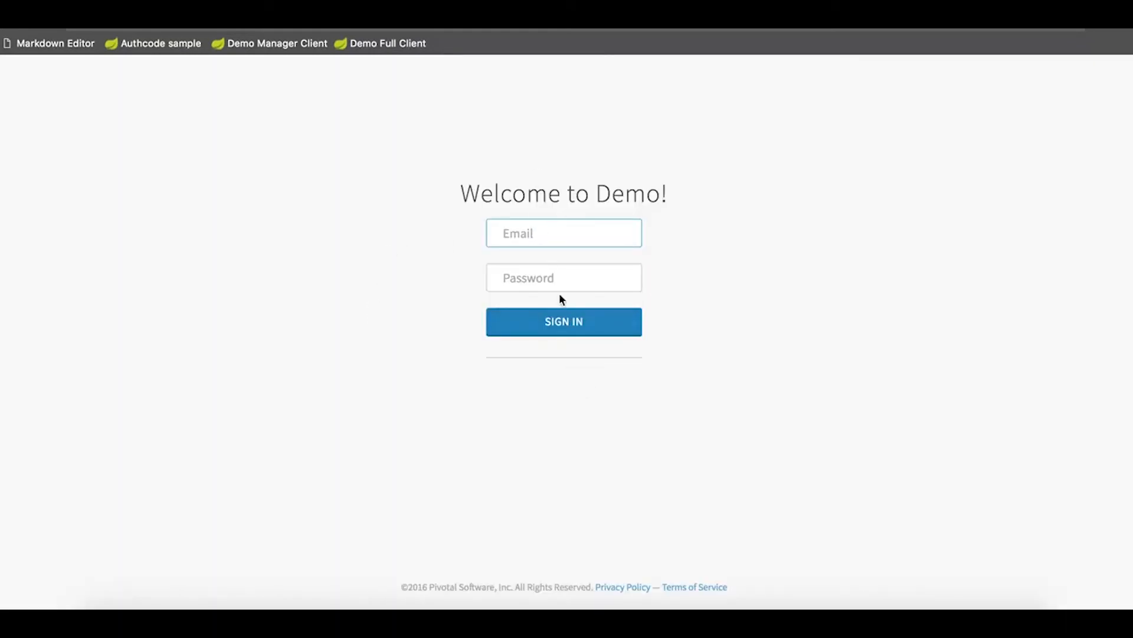
- Sign in with the test user's email and password
text(tiwan)
key(Down)
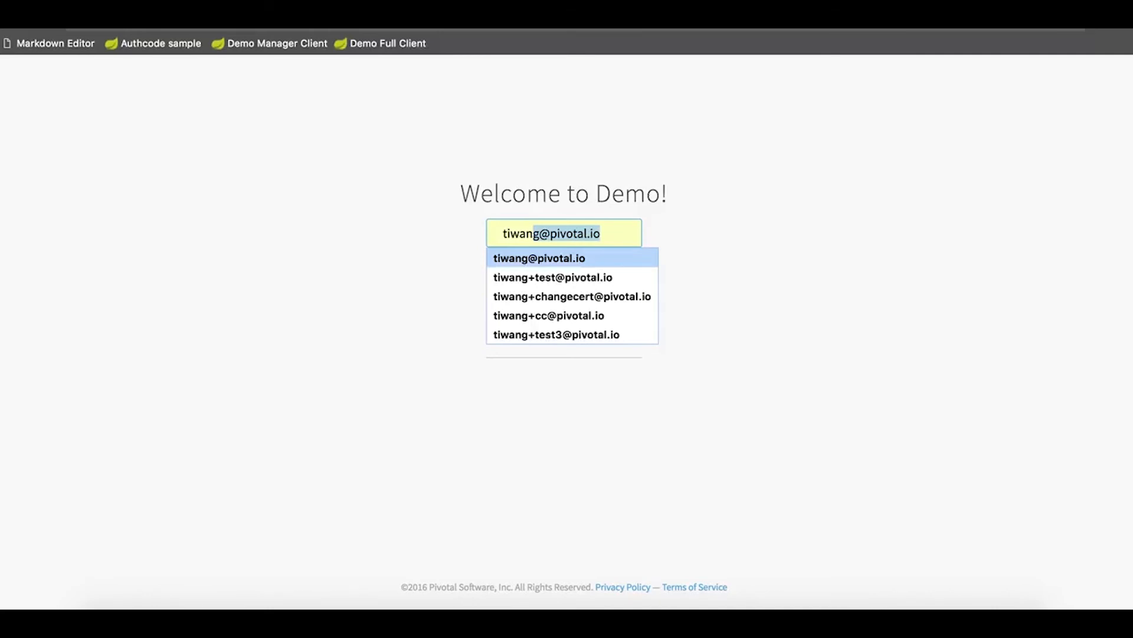
text(antest)
key(Tab)
text(••••••••)
key(Return)
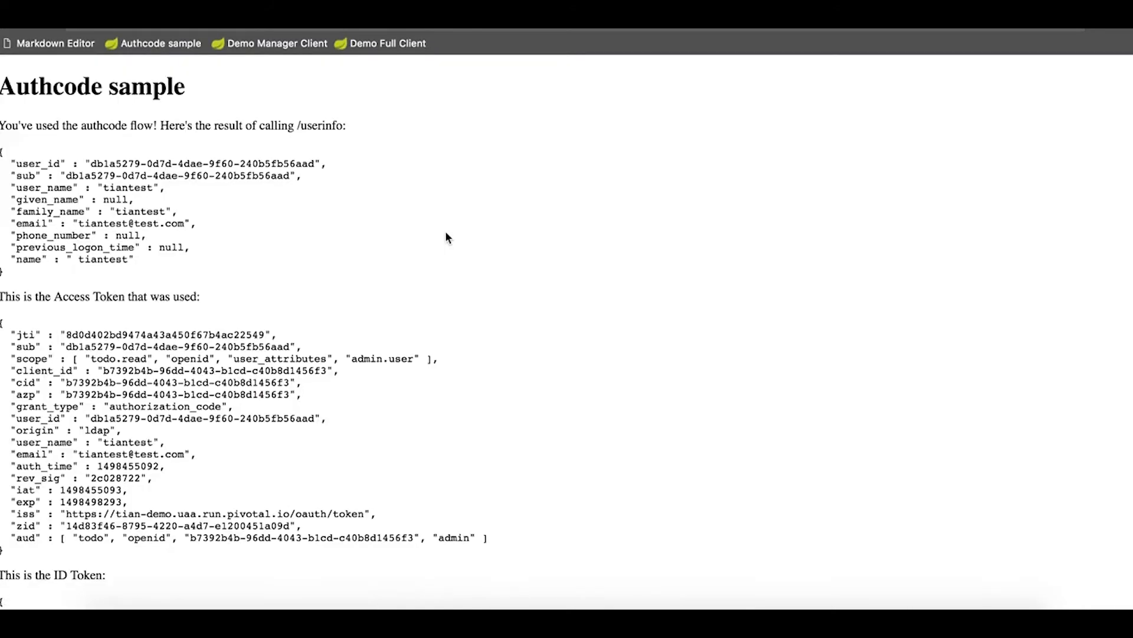
- Review the user's userinfo and tokens, open the TODO List, and try finishing a task
scroll(328, 377, down, 1)
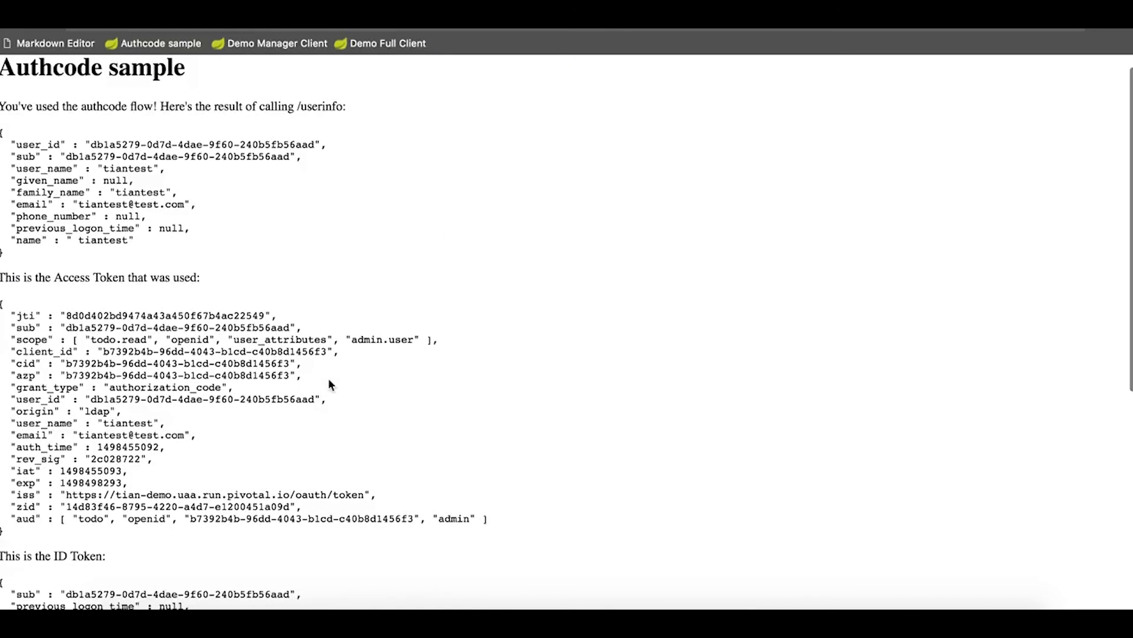
scroll(211, 293, down, 5)
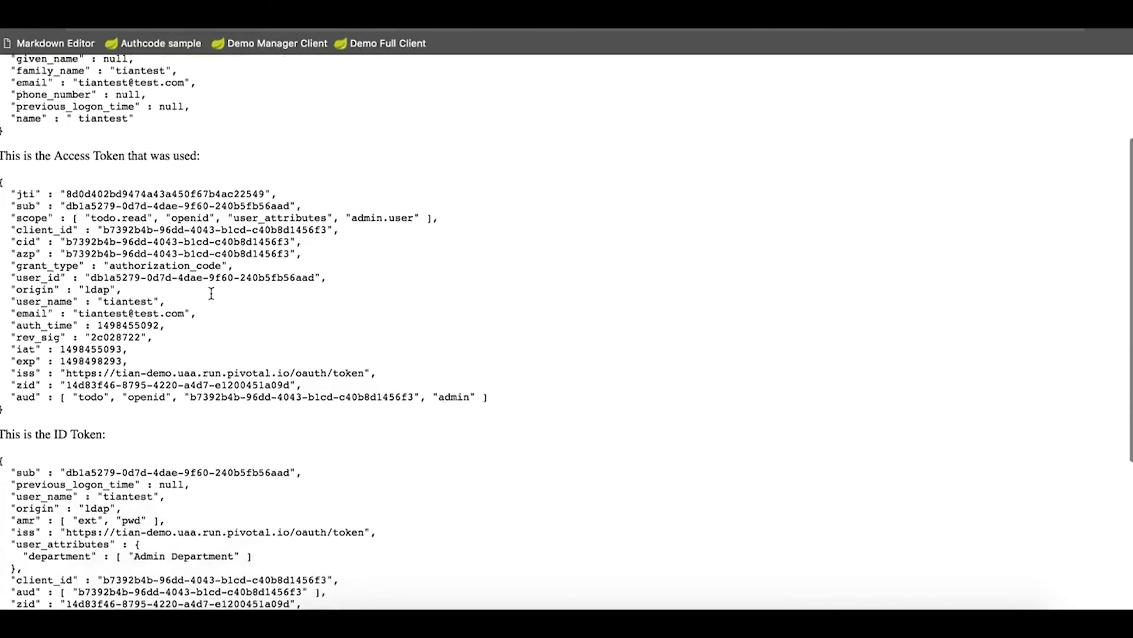
scroll(211, 294, down, 5)
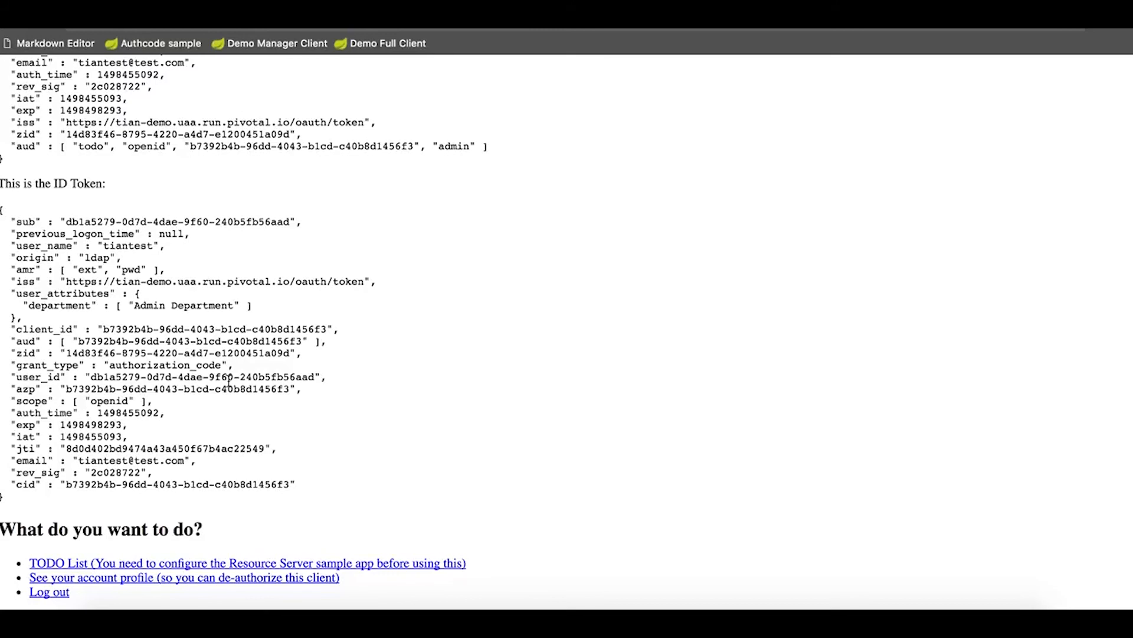
click(128, 568)
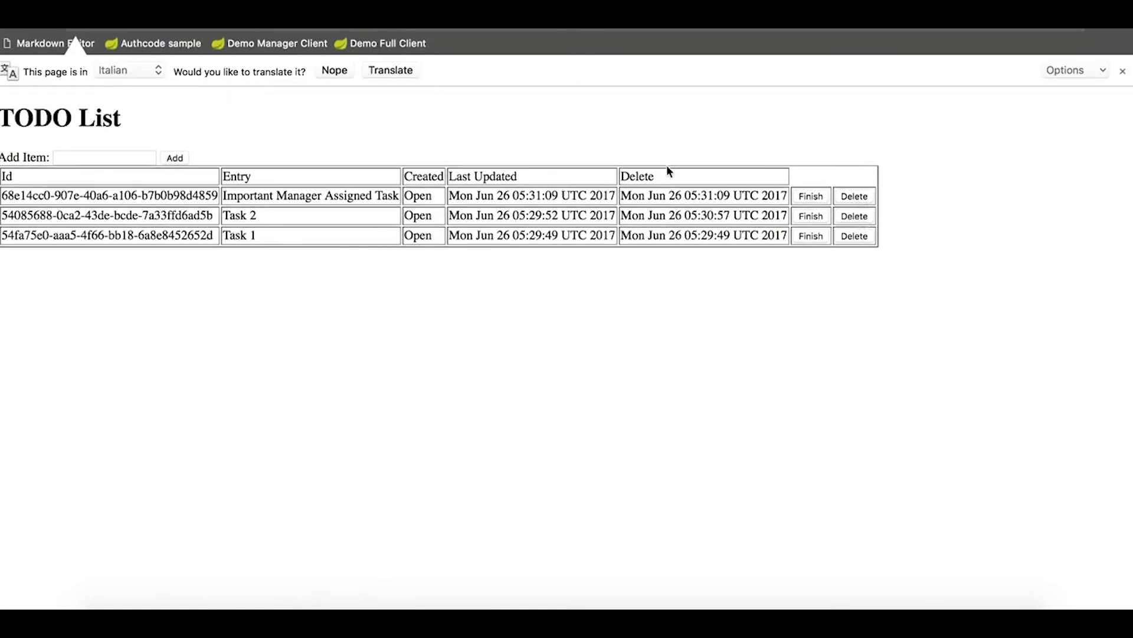
click(810, 197)
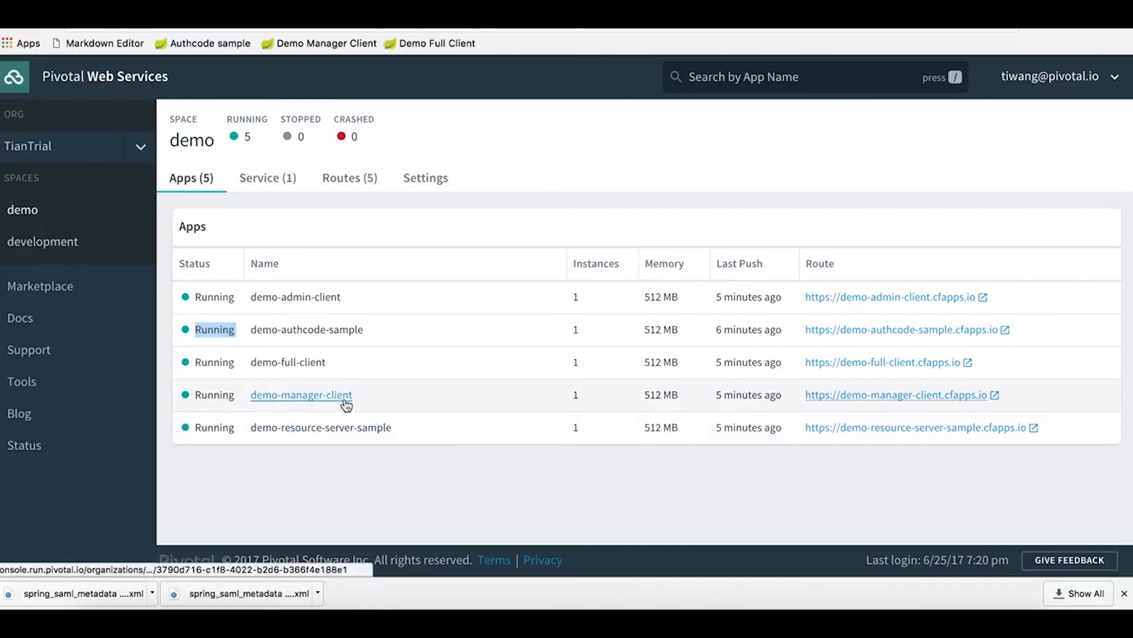
- Bring up demo-full-client's Demo sign-in page in an incognito window, then list the demo space's services
right_click(948, 366)
click(674, 313)
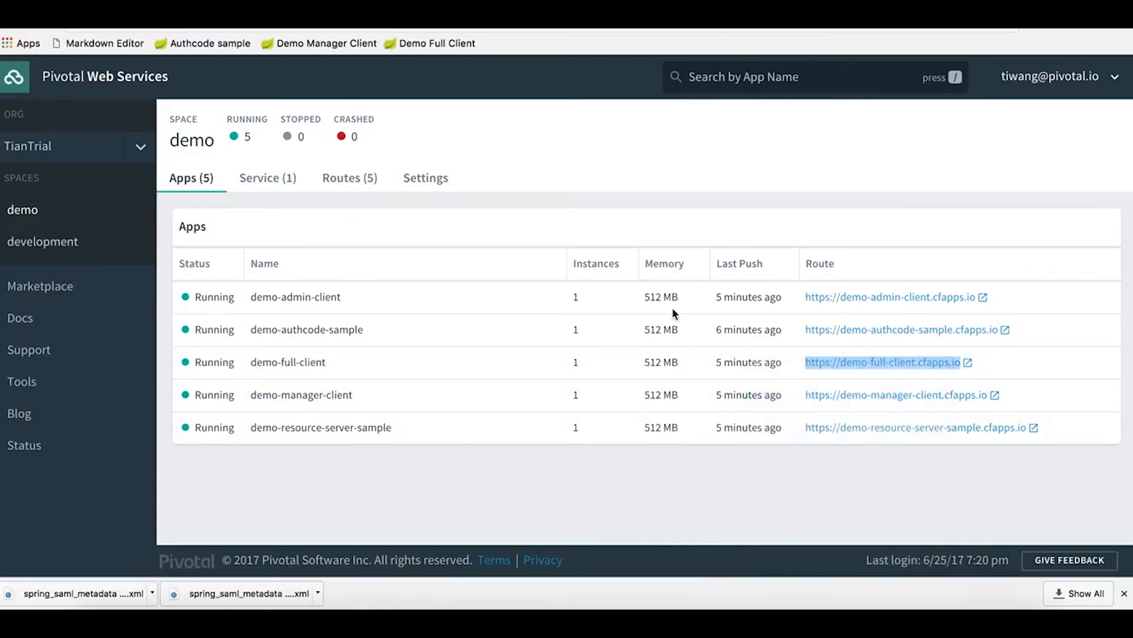
click(147, 166)
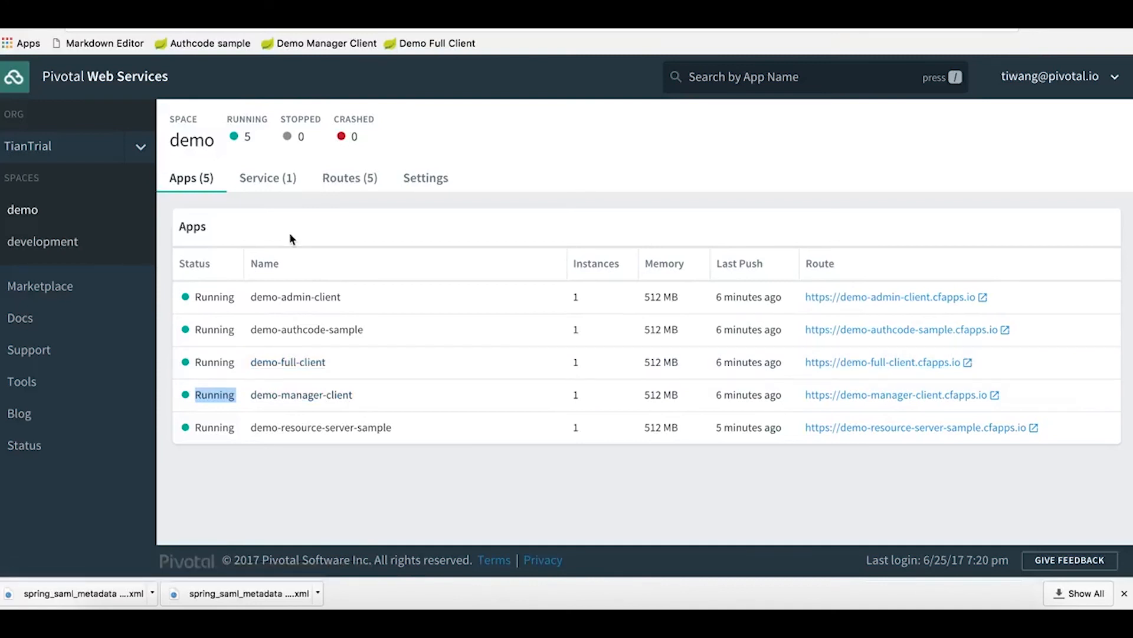
right_click(824, 362)
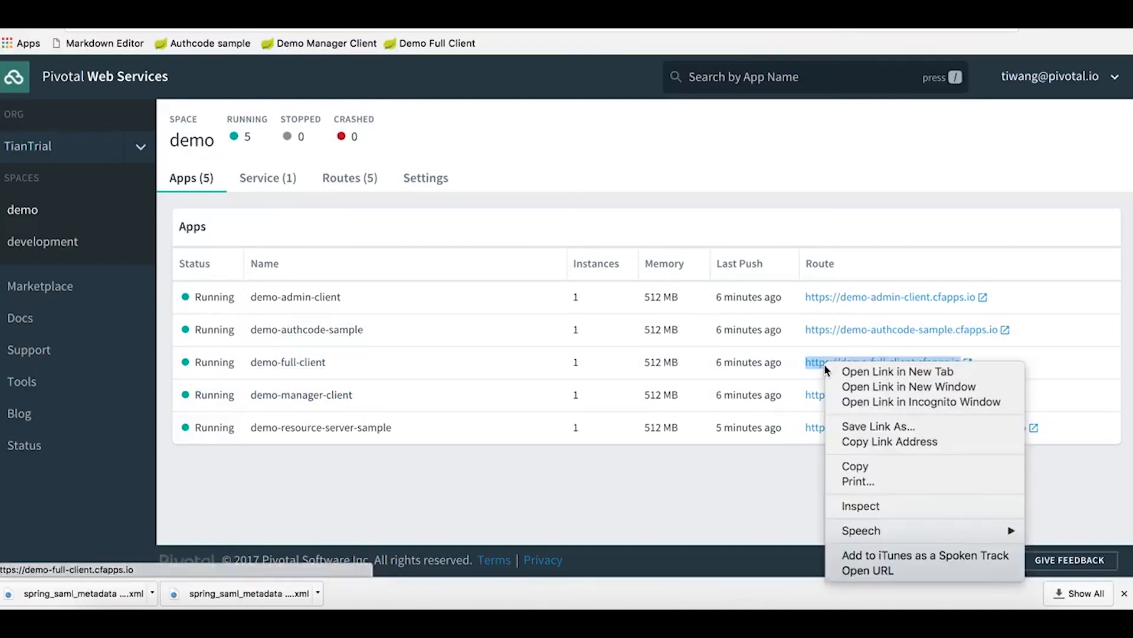
click(890, 402)
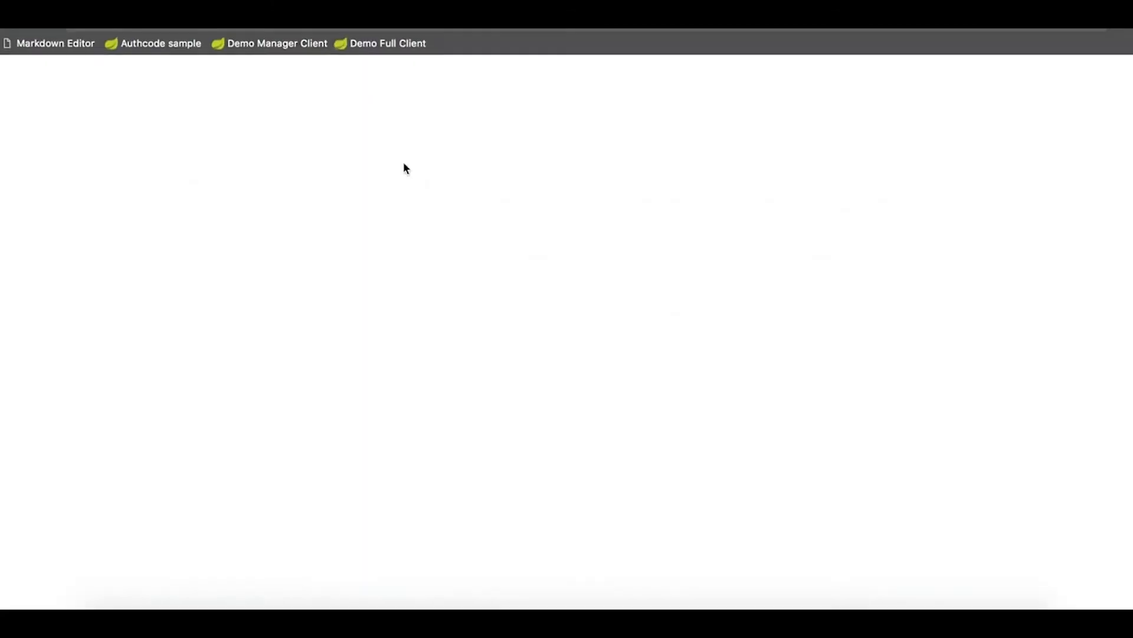
click(169, 173)
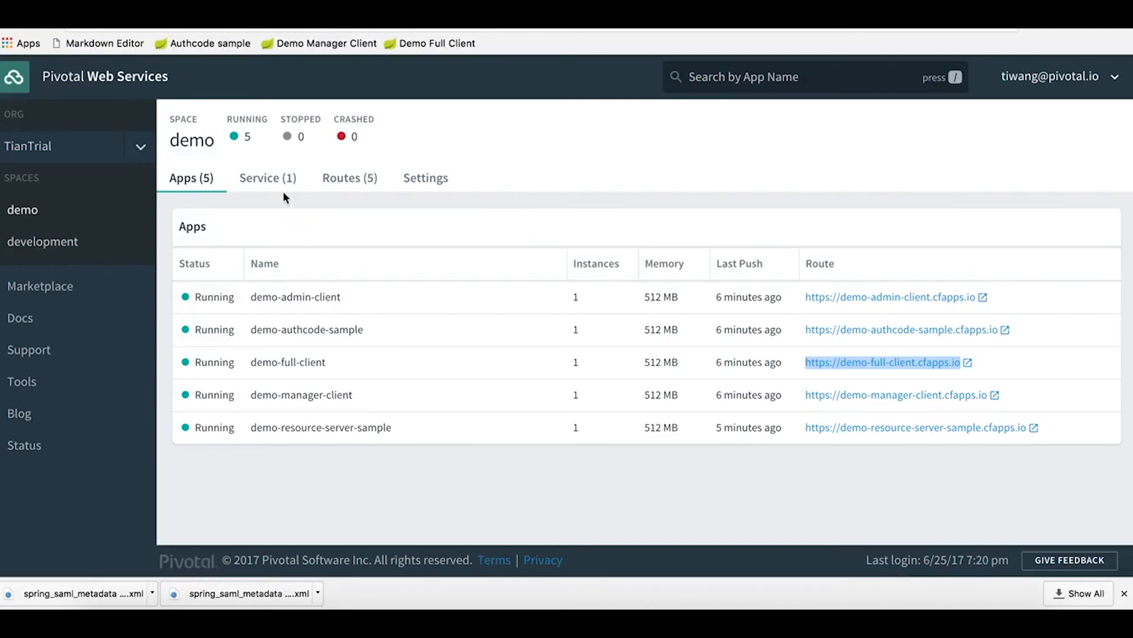
click(272, 180)
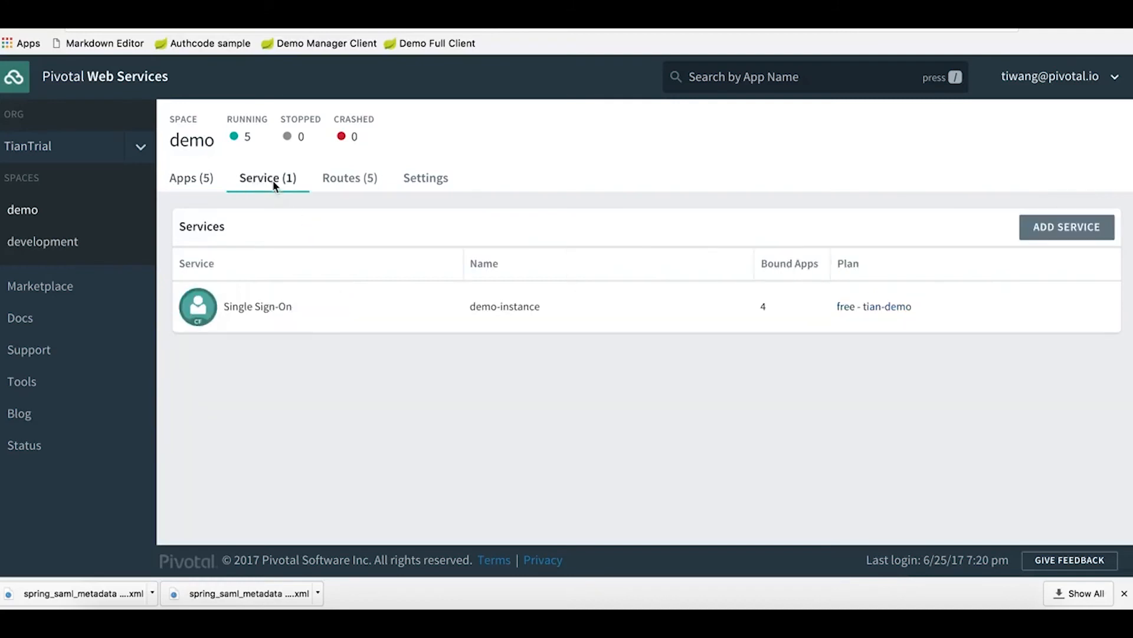
- Open the Single Sign-On service, then load the tian-demo login page with SAML and Google options
click(278, 307)
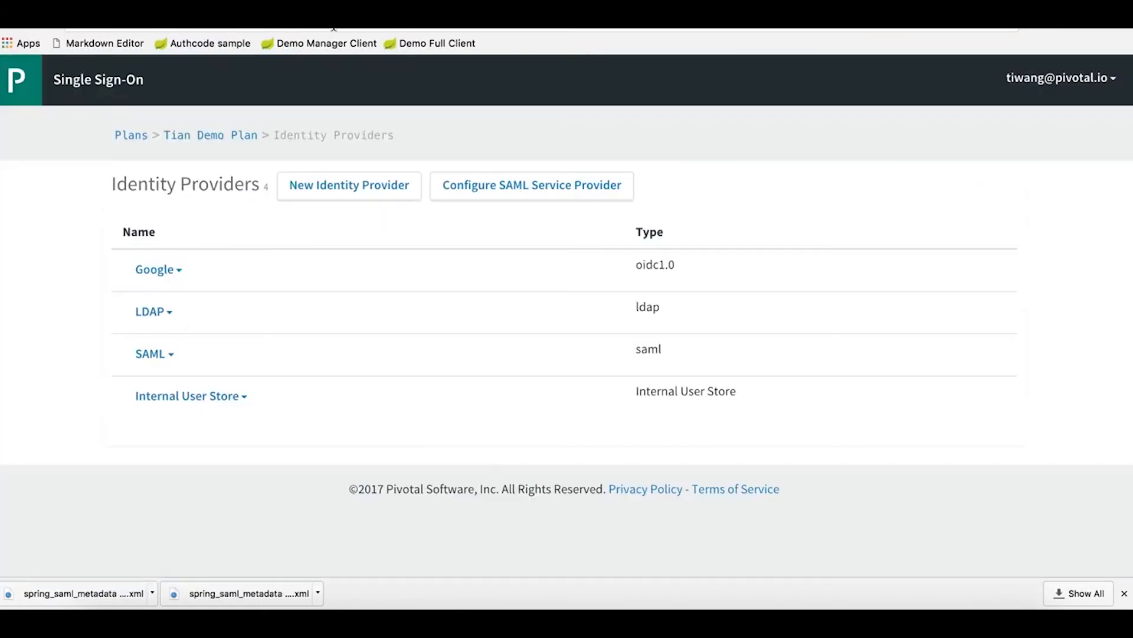
click(333, 23)
text(logi)
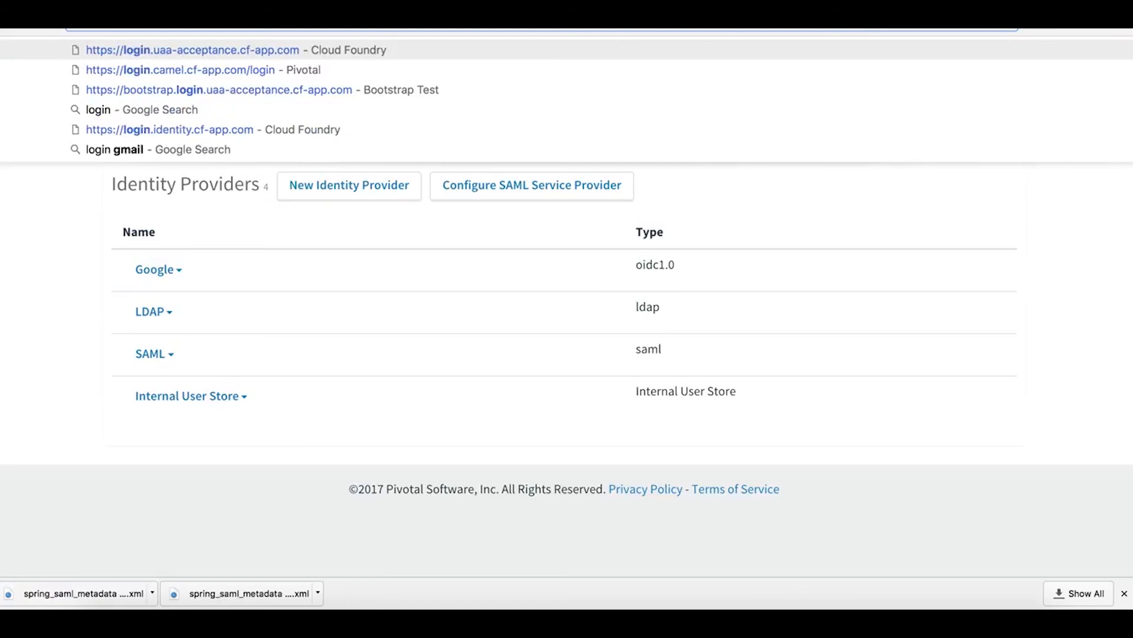
key(Return)
text(tian-demo)
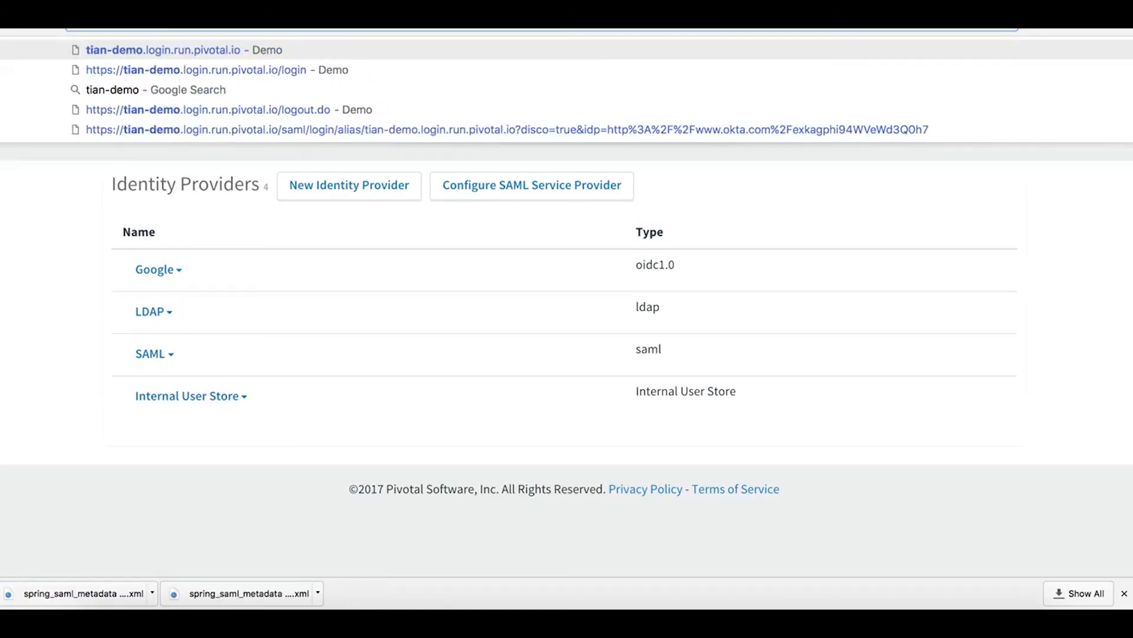
key(Return)
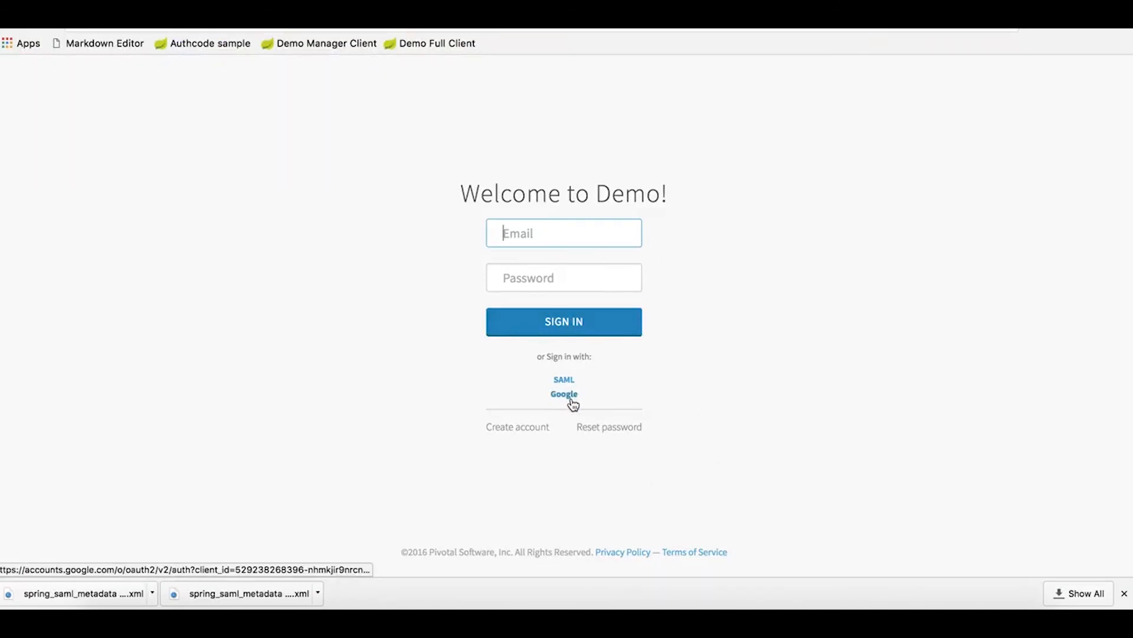
- Return to the demo space's app list, then show slide 10 of the presentation
click(564, 394)
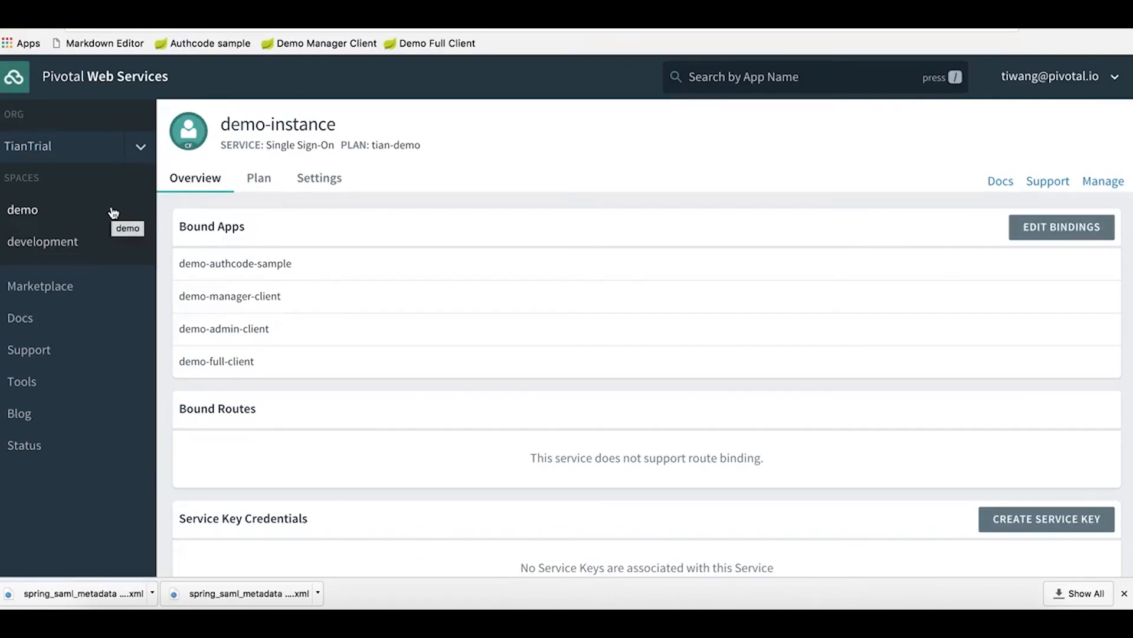
click(60, 214)
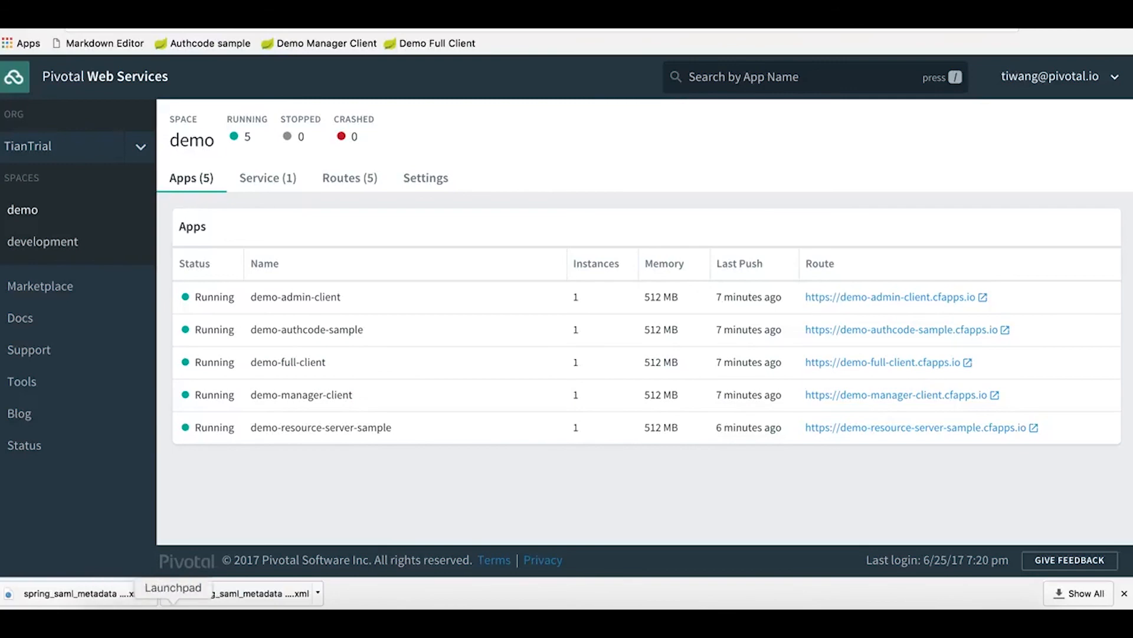
click(227, 602)
click(120, 535)
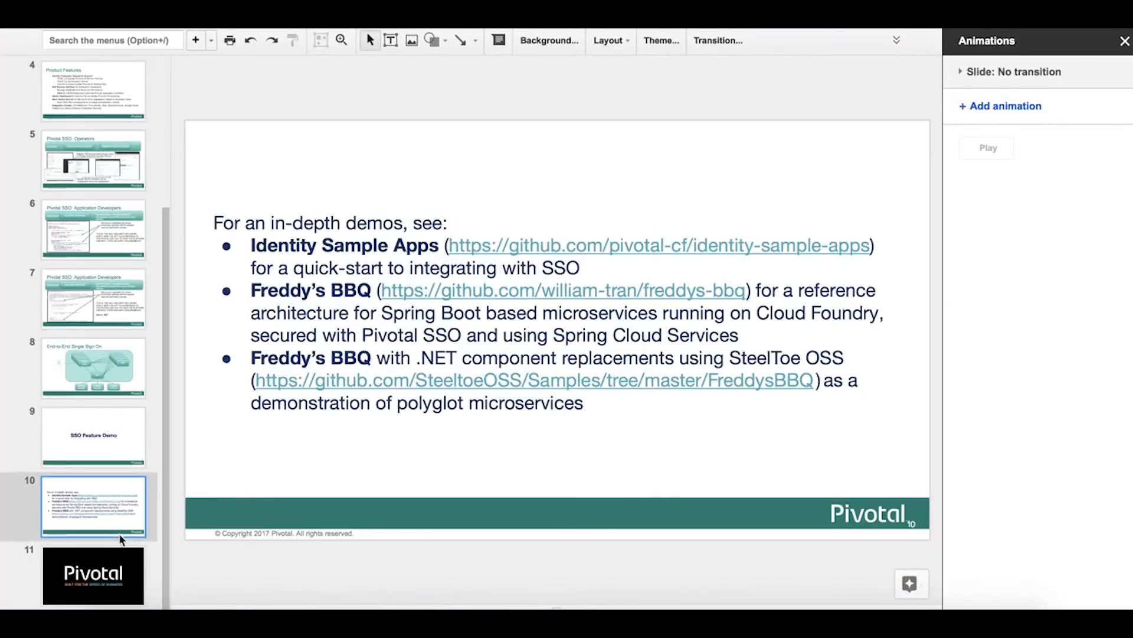